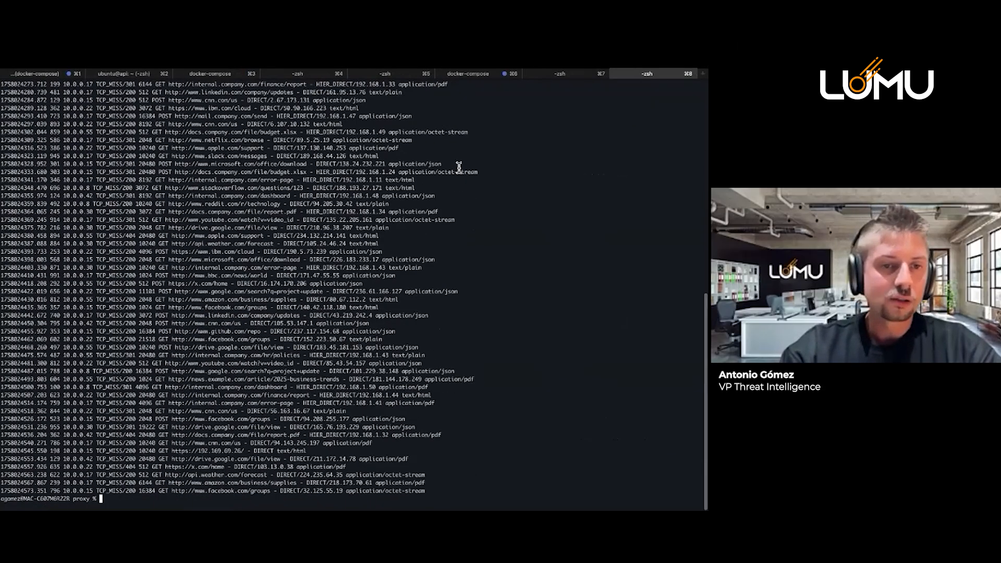
Select and copy all log entries of proxy.log in the terminal, from the last line up to the first
scroll(328, 346, "up", 1)
scroll(329, 346, "down", 1)
mouse_move(443, 460)
scroll(430, 435, "up", 1)
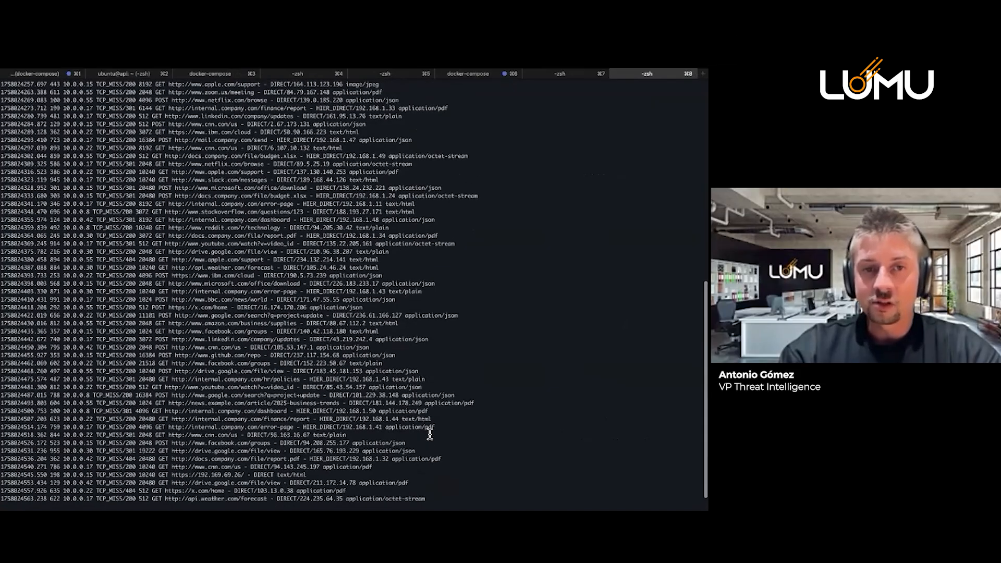
scroll(429, 434, "down", 1)
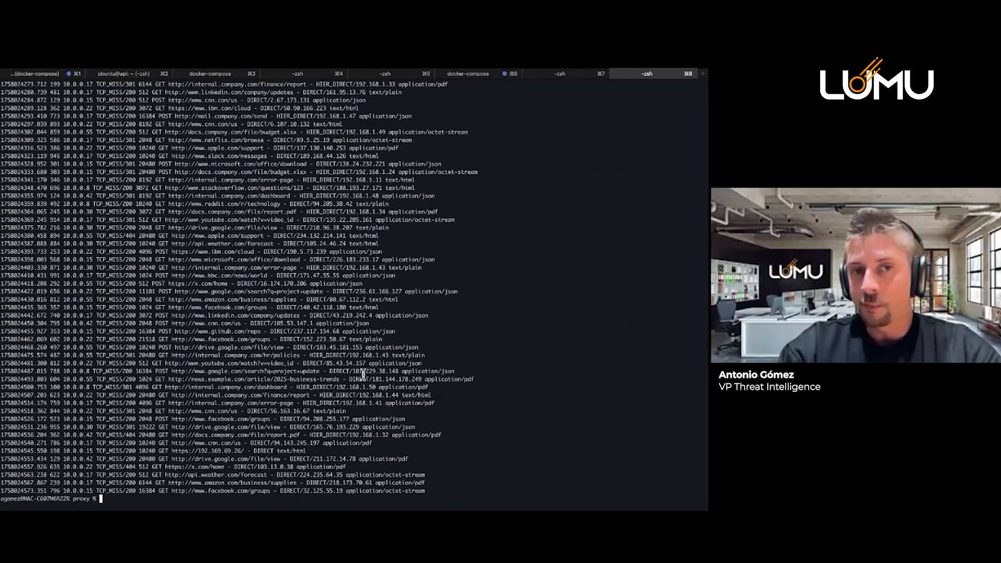
left_click_drag(436, 495, 237, 321)
scroll(237, 320, "up", 15)
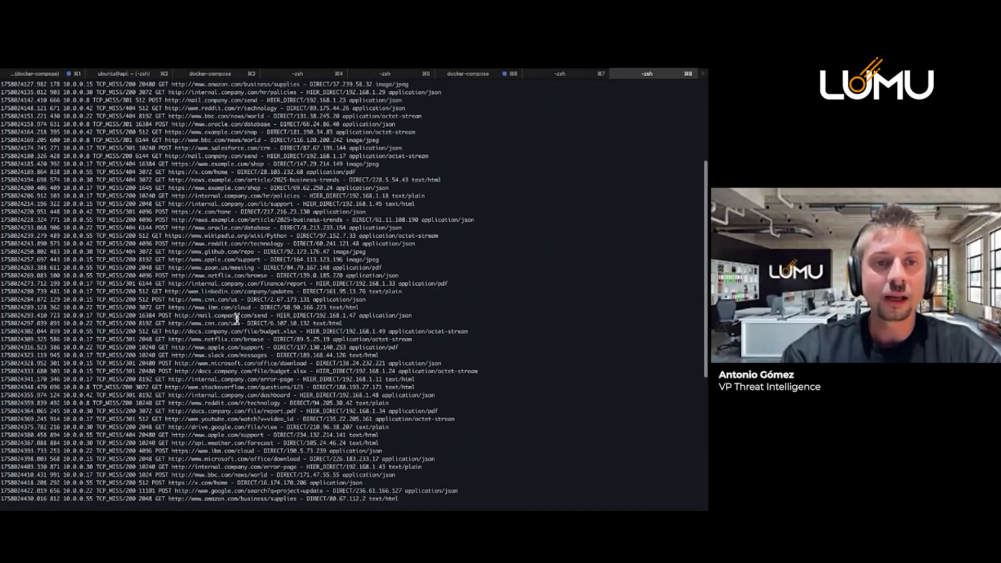
left_click(5, 124, "shift")
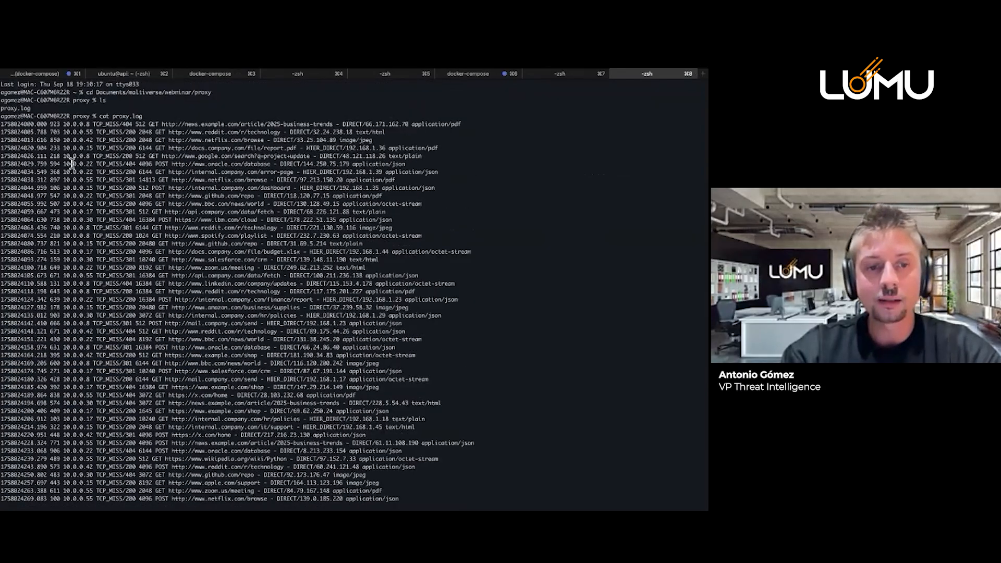
scroll(174, 204, "down", 2)
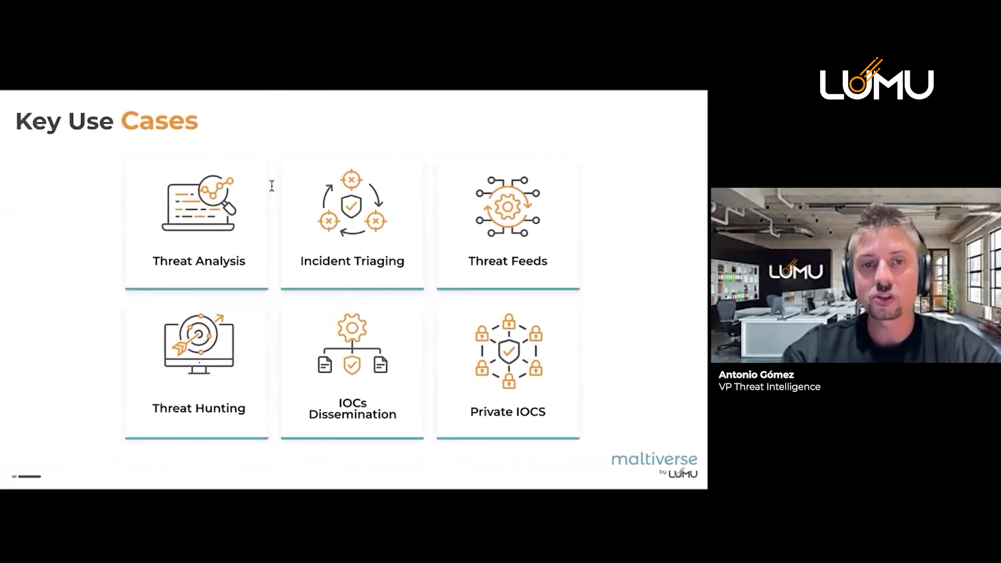
Switch to Maltiverse in the browser and paste the copied proxy log entries into the Threat Analyzer
key("Escape")
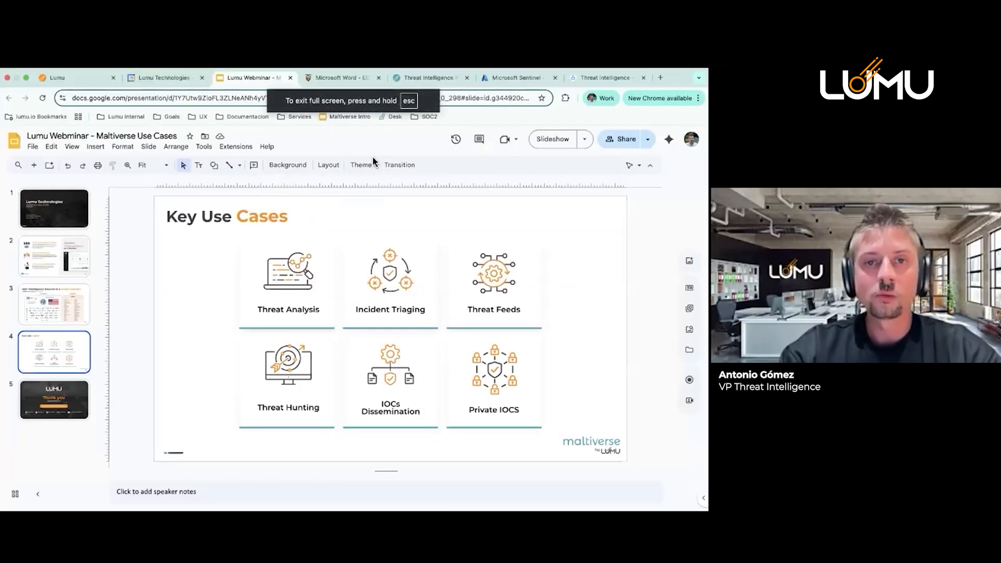
left_click(449, 80)
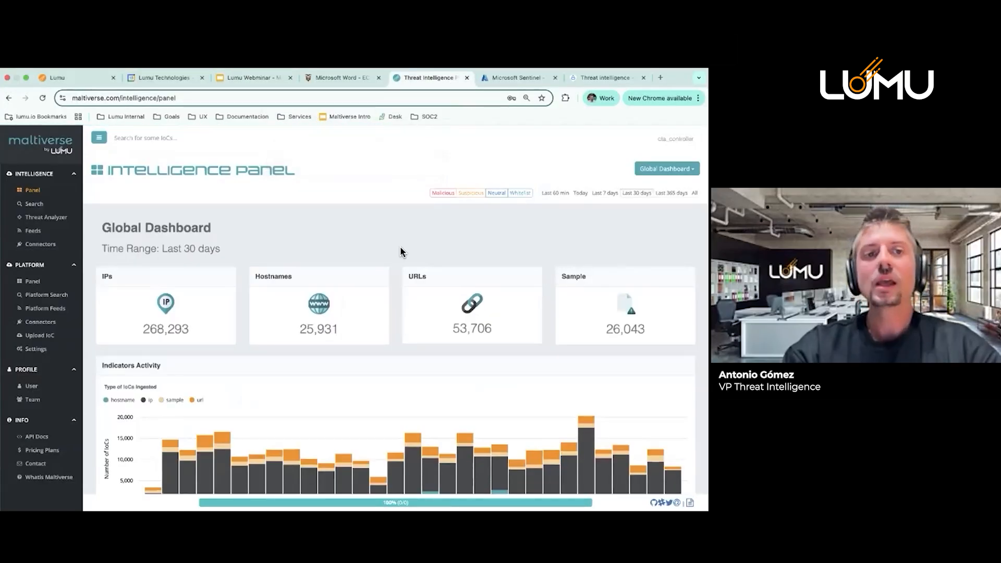
left_click(66, 219)
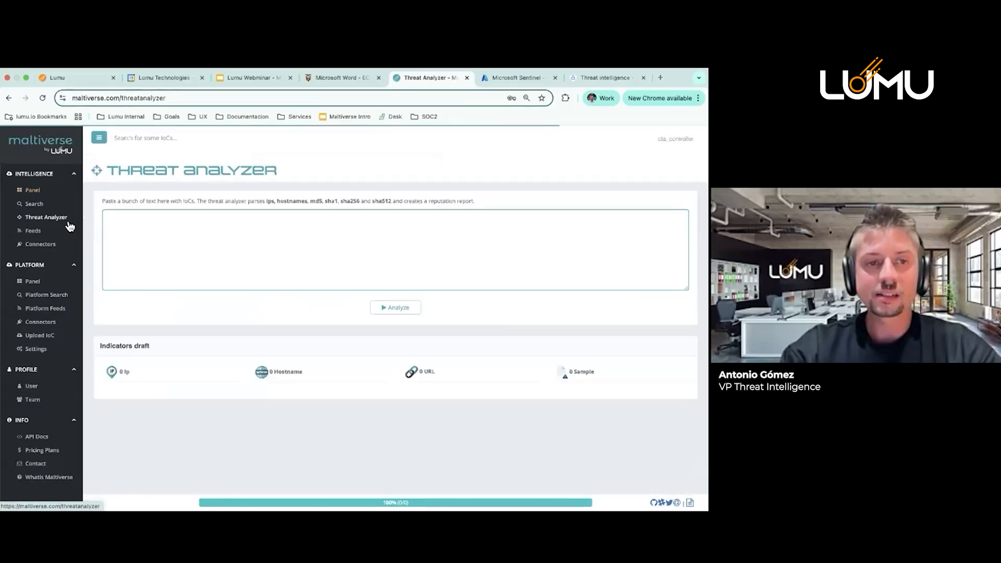
left_click(182, 269)
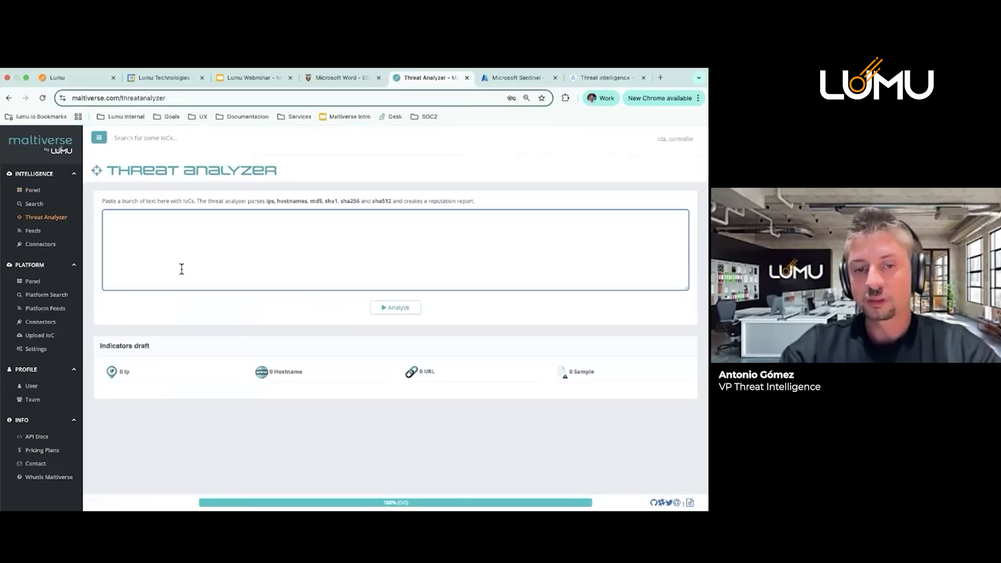
key("super+v")
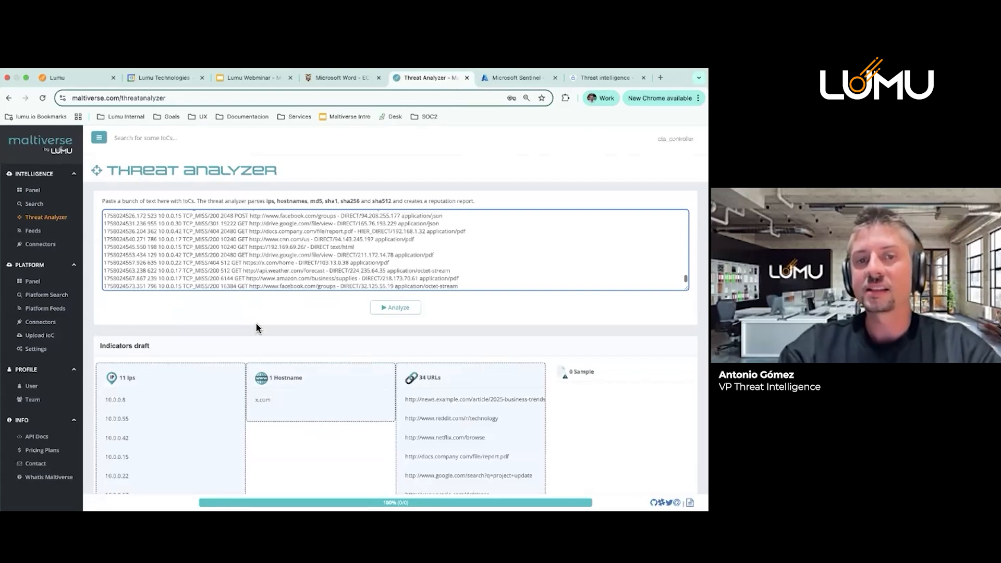
Check the drafted IP, hostname and URL indicators, and run the analysis on the pasted log
scroll(255, 323, "down", 1)
scroll(256, 328, "down", 2)
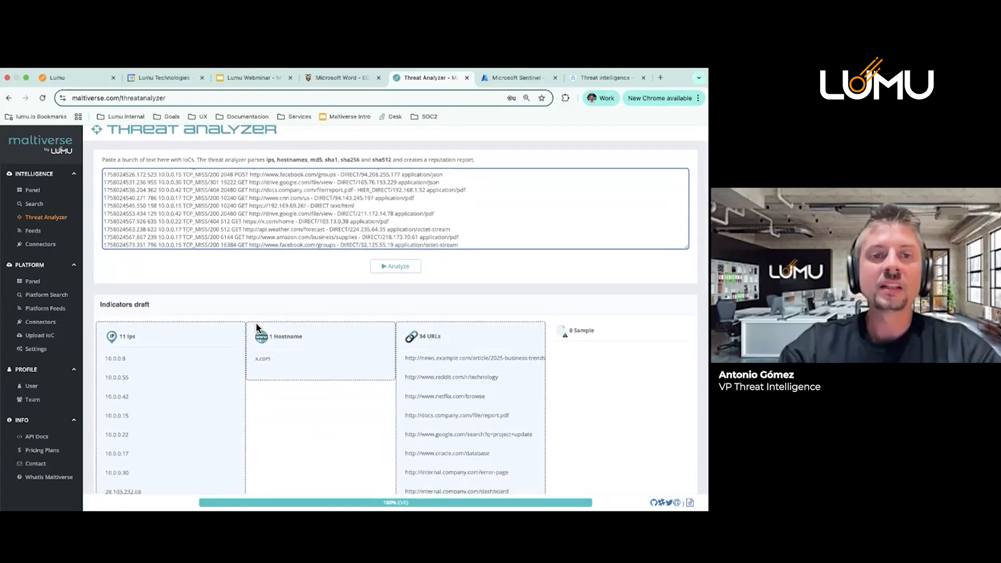
scroll(256, 327, "down", 3)
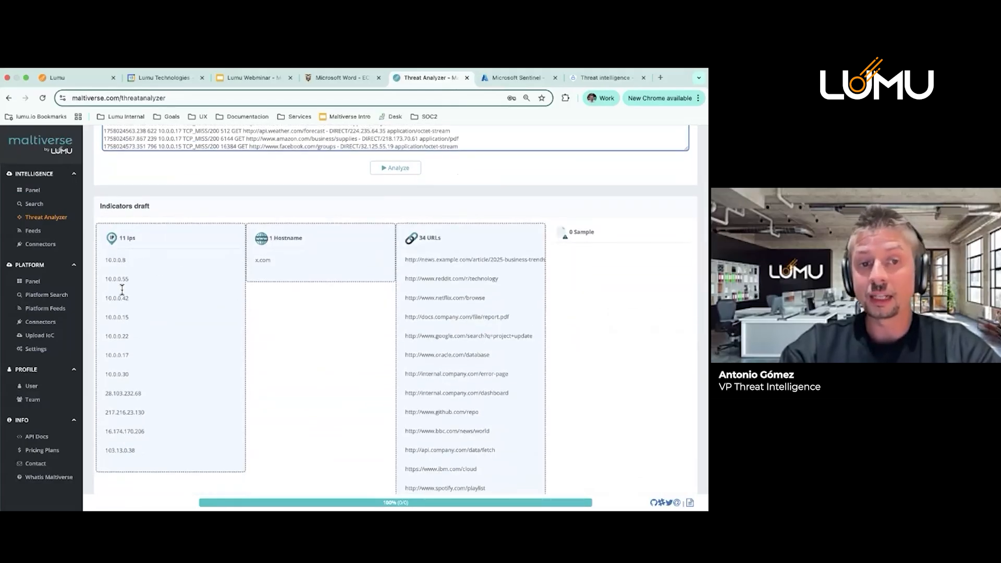
scroll(220, 365, "down", 15)
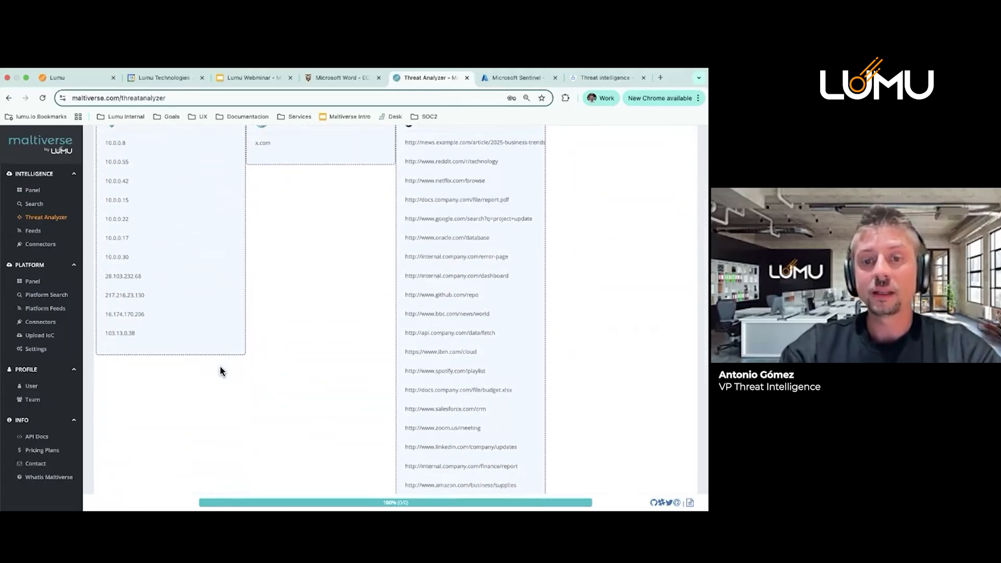
scroll(220, 365, "up", 15)
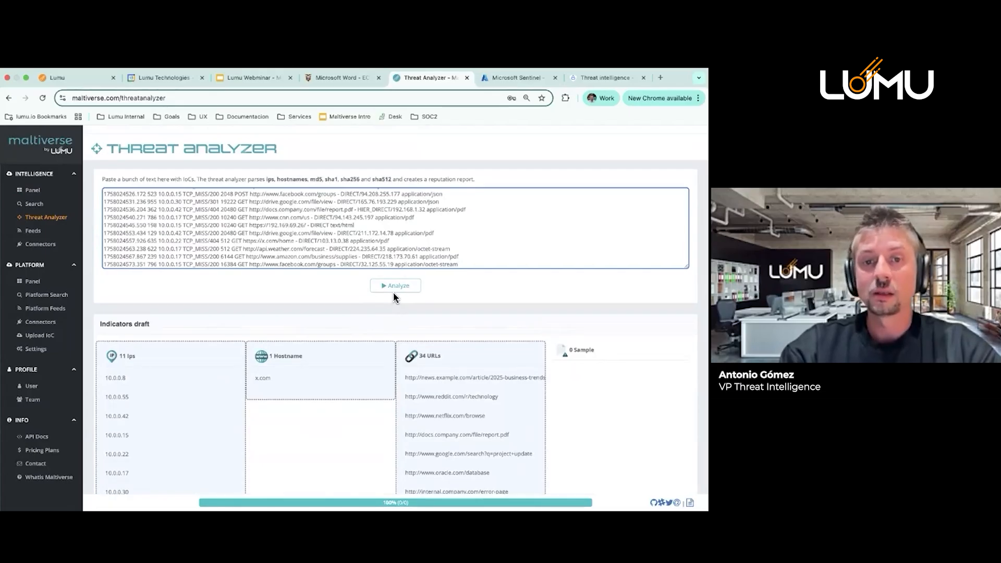
left_click(393, 291)
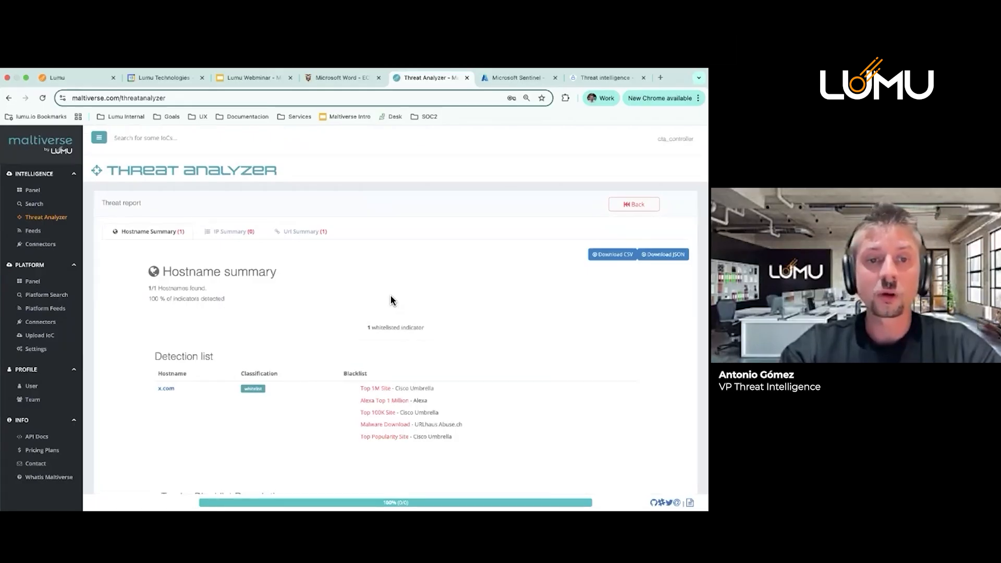
Examine the threat report's hostname summary, including its detection list and the blacklist, tag and TLD breakdowns
scroll(391, 296, "down", 3)
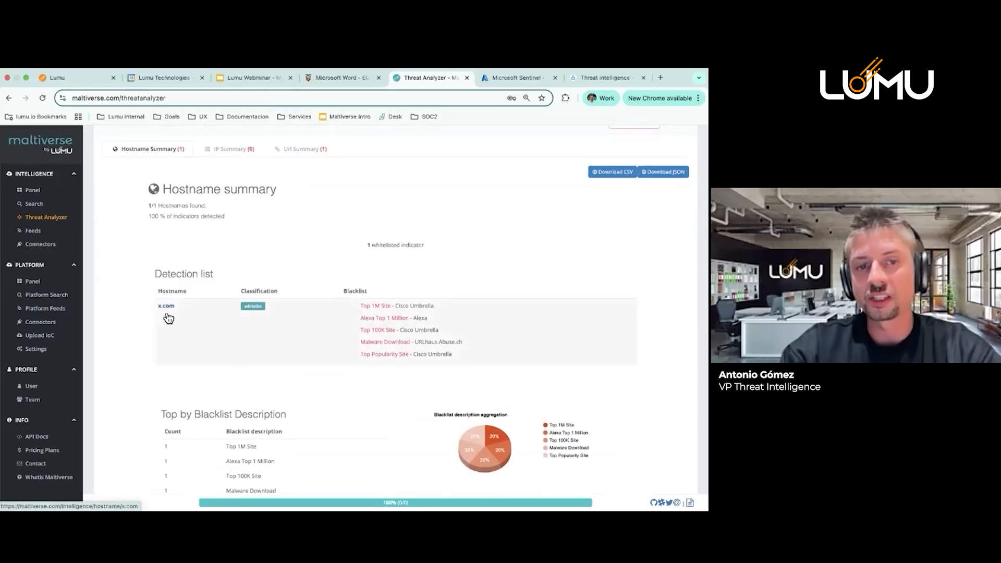
scroll(362, 360, "down", 5)
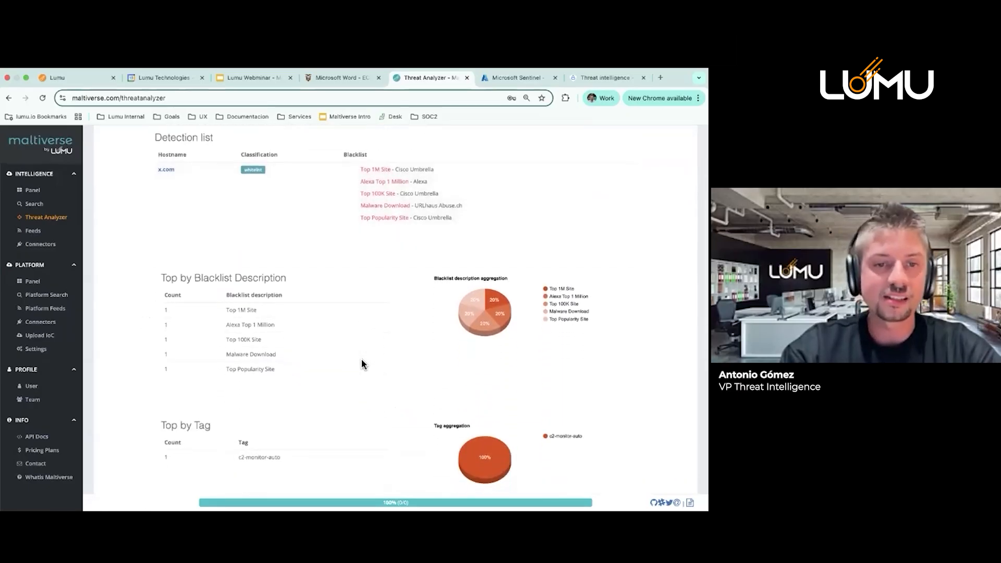
scroll(362, 359, "down", 2)
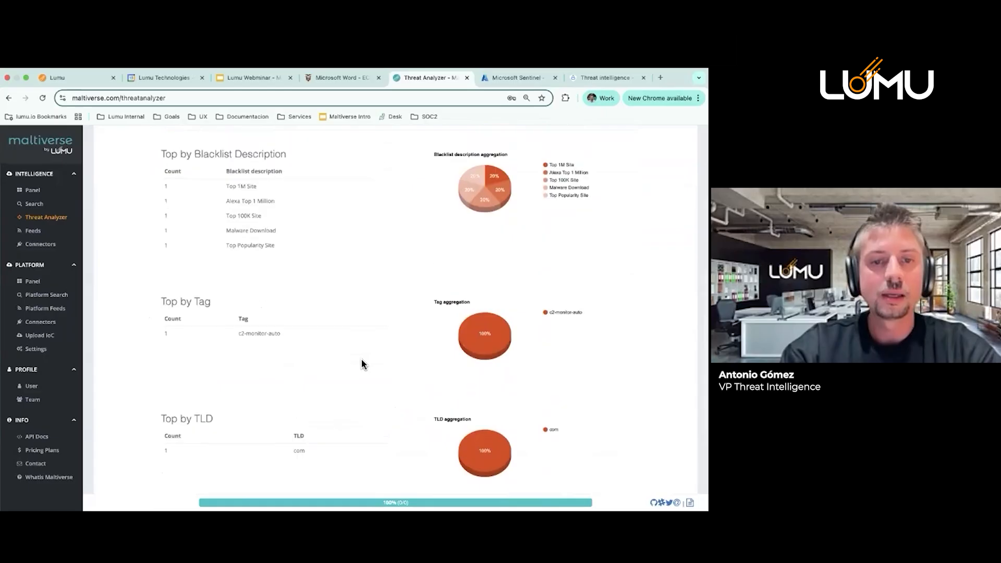
scroll(361, 360, "up", 9)
Show the threat report's URL summary and examine its detection list and blacklist and tag breakdowns
left_click(315, 233)
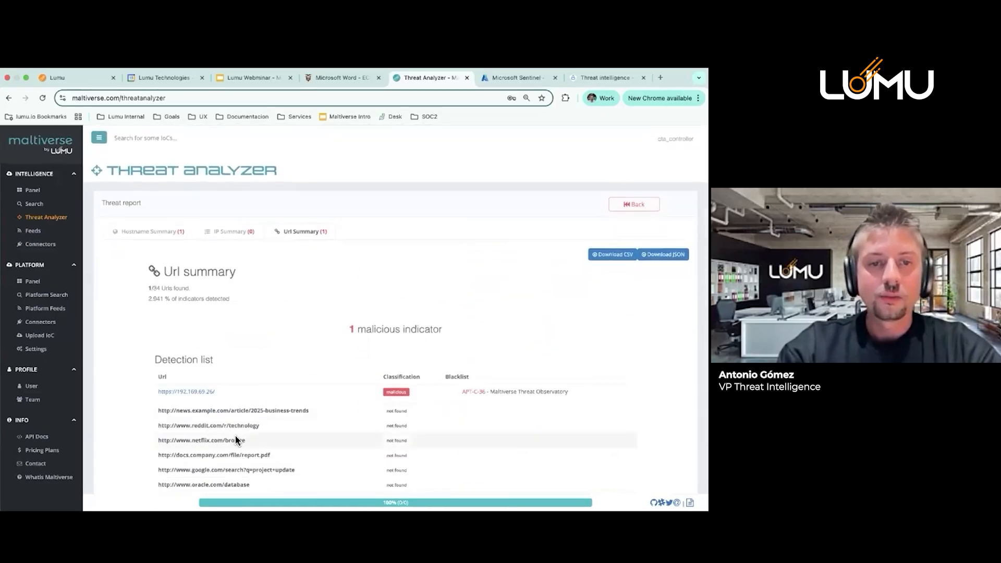
scroll(235, 440, "down", 3)
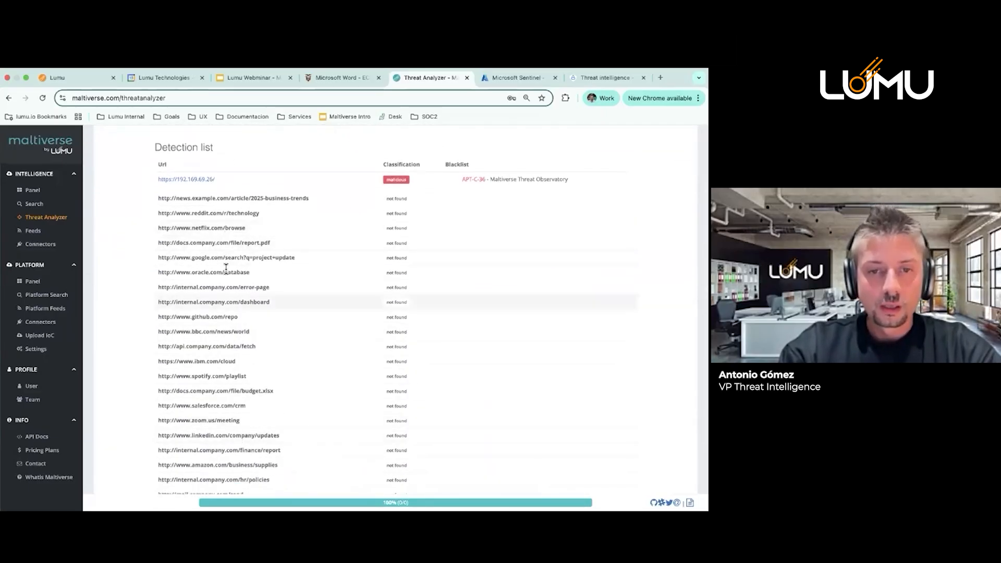
scroll(236, 397, "down", 2)
scroll(236, 397, "down", 4)
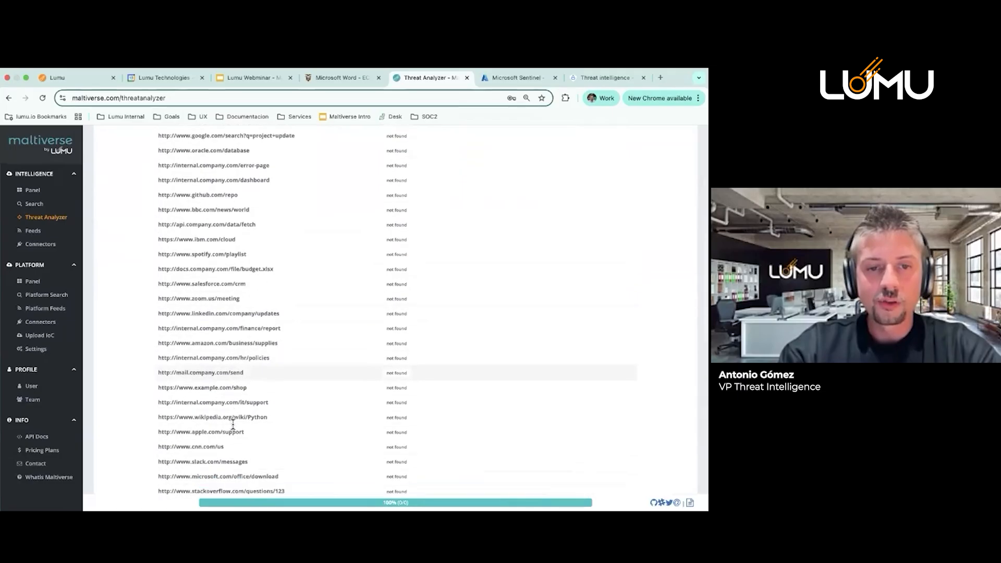
scroll(233, 426, "down", 2)
scroll(233, 426, "up", 10)
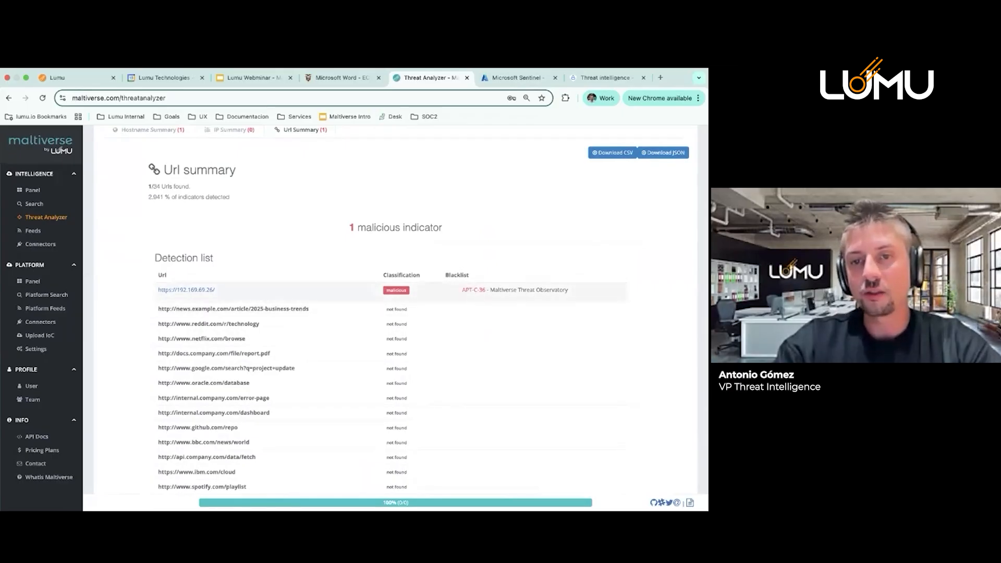
scroll(477, 297, "down", 2)
scroll(396, 310, "down", 10)
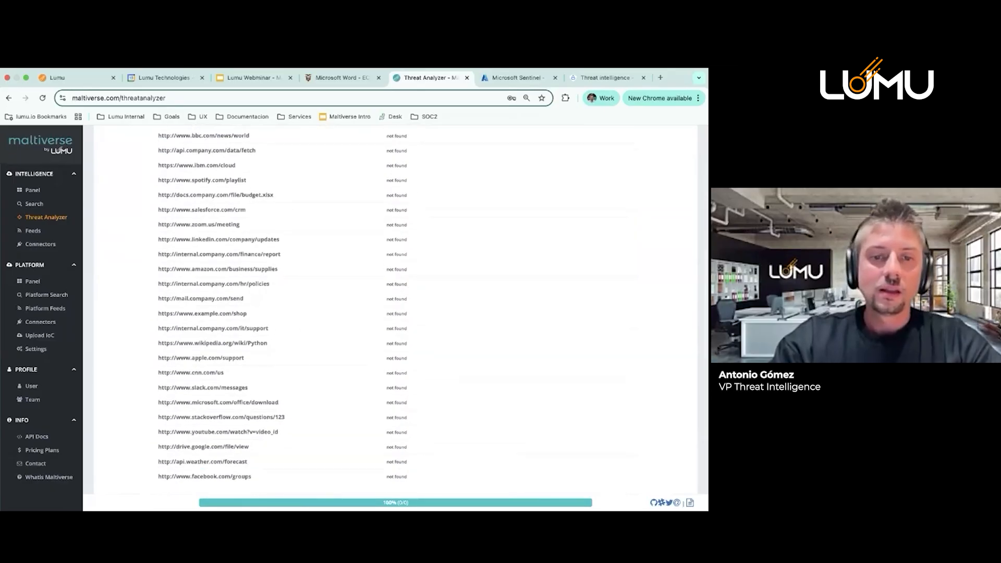
scroll(414, 402, "down", 10)
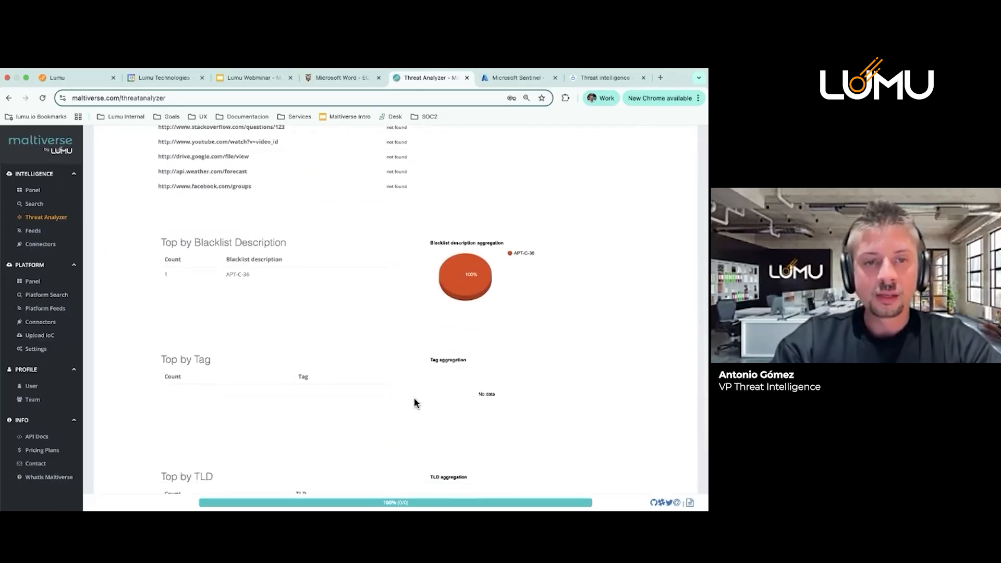
scroll(414, 409, "up", 5)
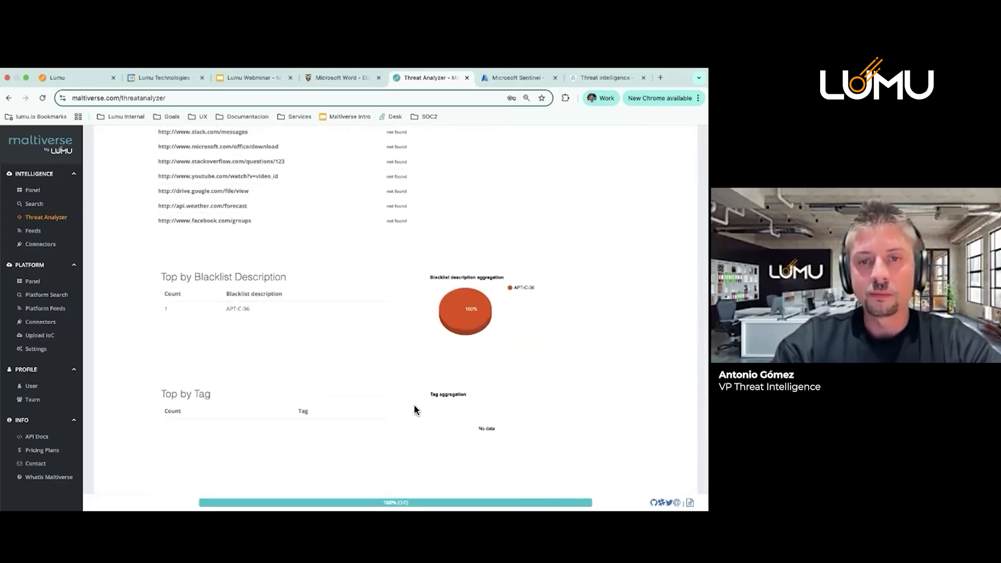
scroll(396, 329, "up", 10)
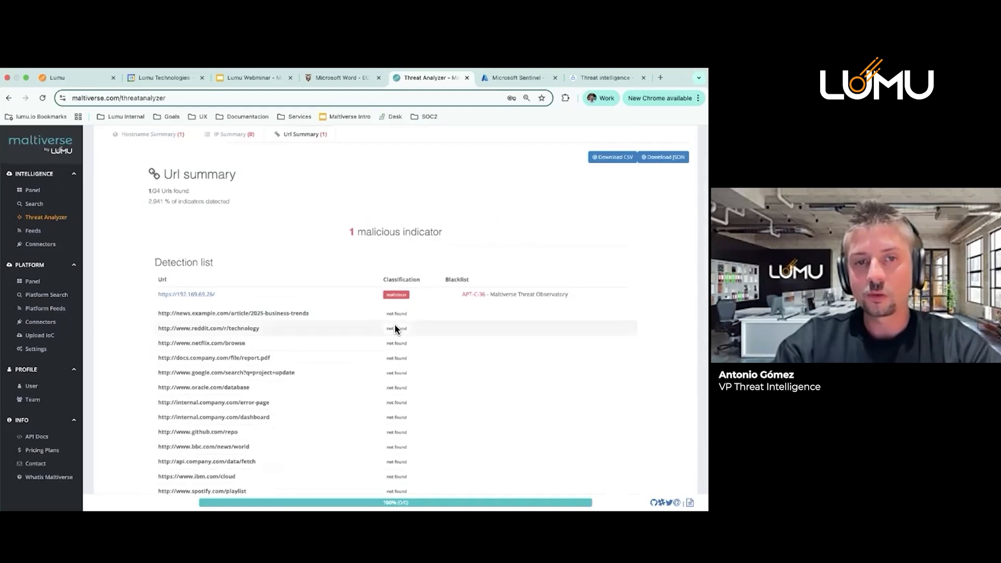
left_click(206, 295)
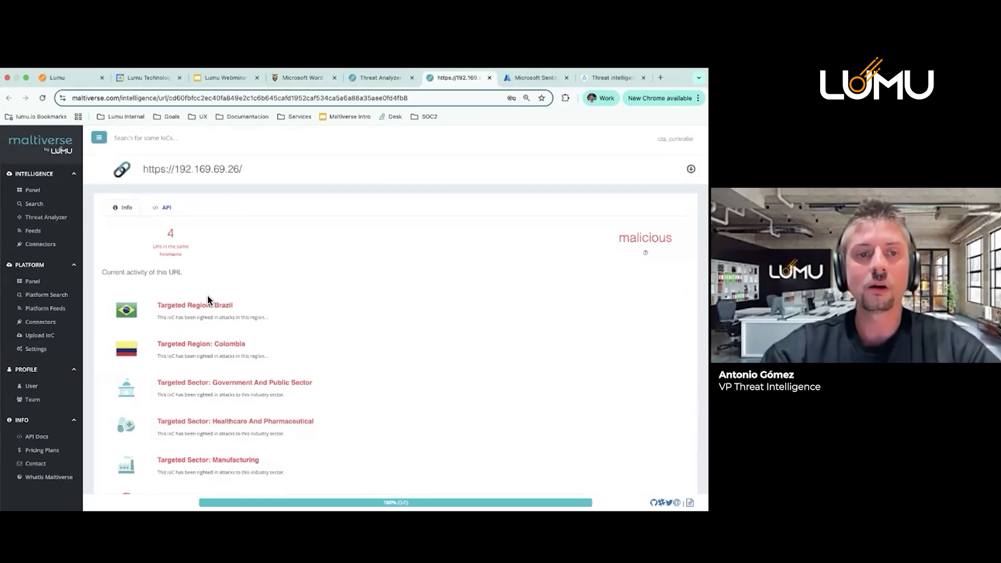
scroll(207, 295, "down", 2)
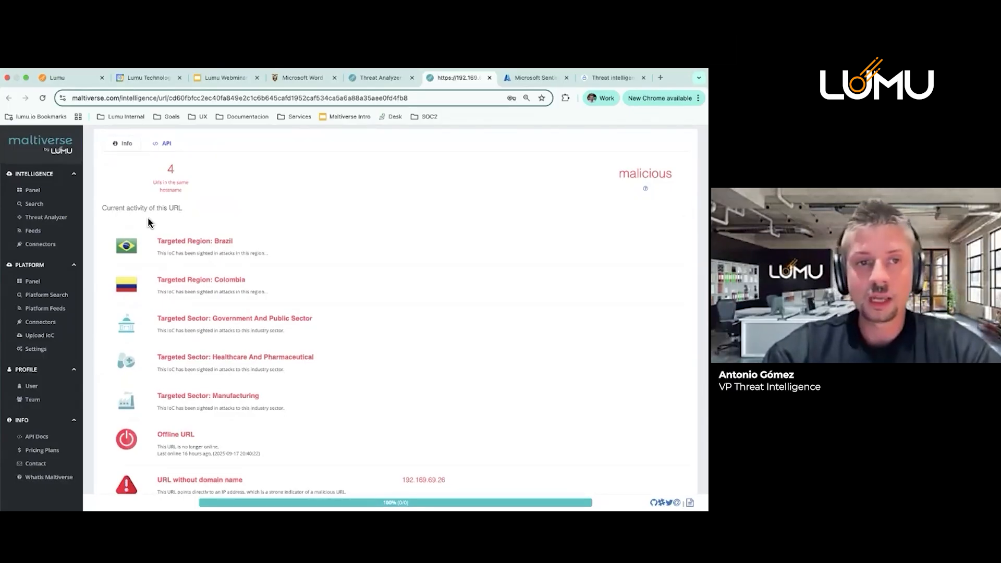
scroll(212, 229, "down", 2)
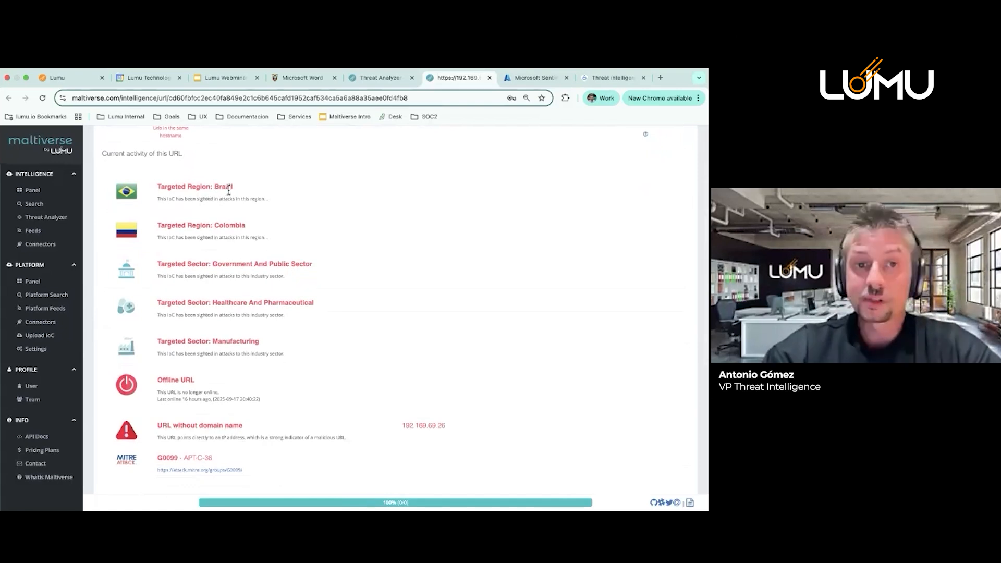
scroll(228, 194, "up", 4)
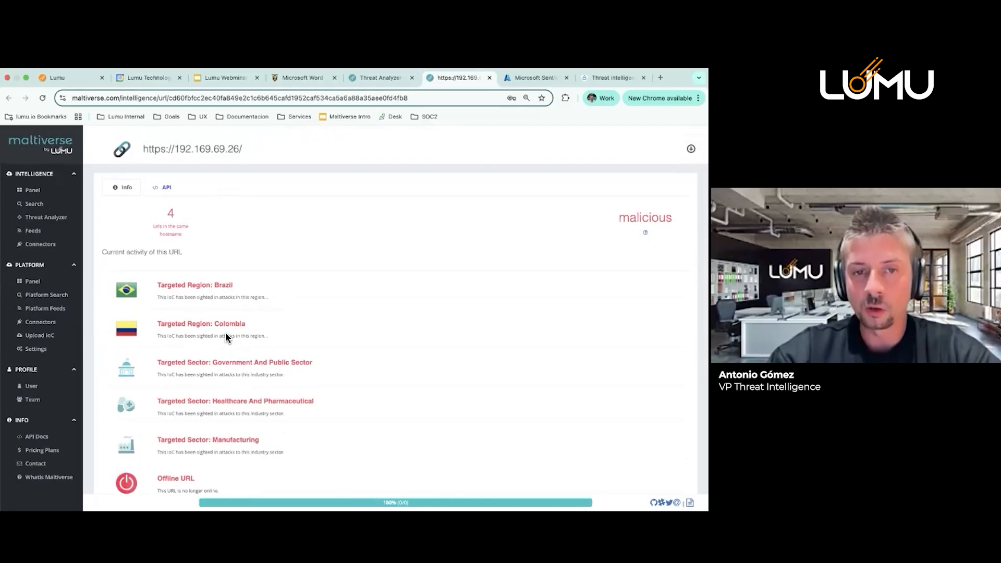
scroll(225, 335, "down", 1)
scroll(226, 335, "up", 1)
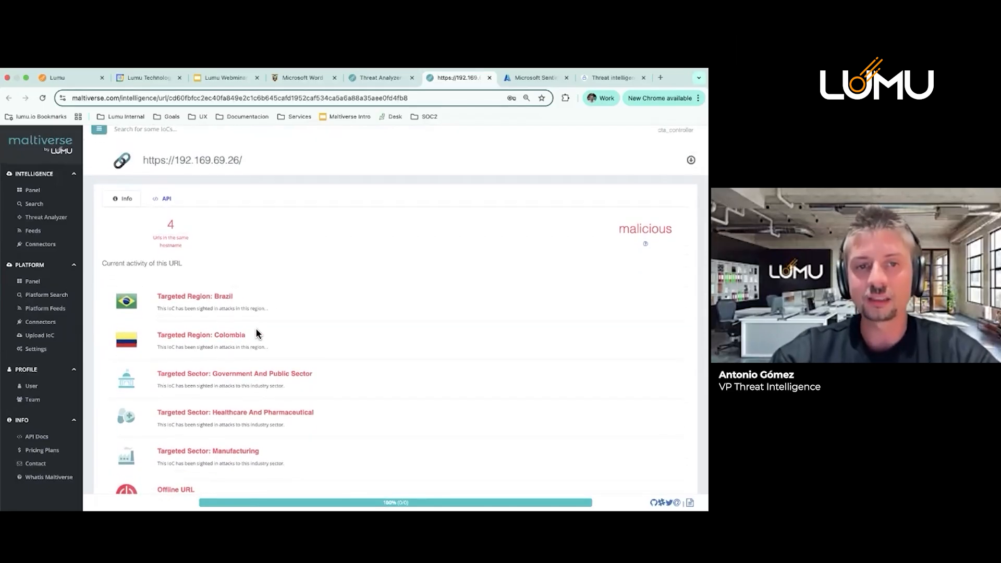
scroll(256, 333, "down", 1)
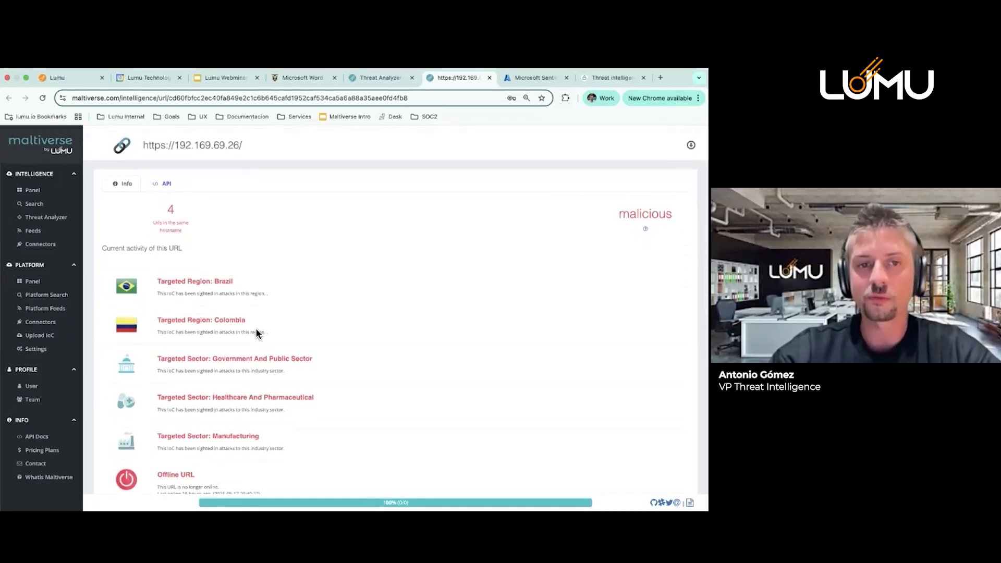
scroll(256, 333, "down", 5)
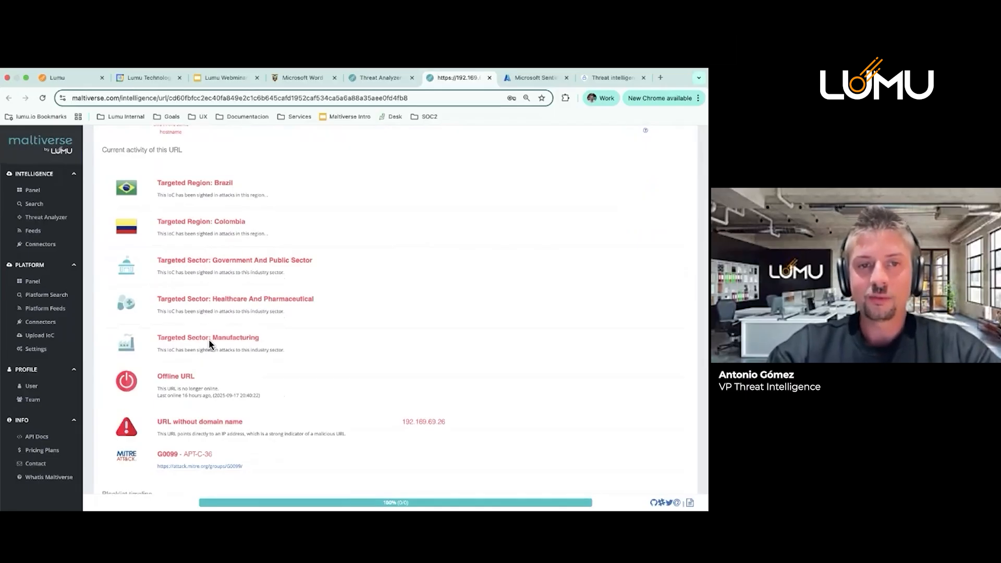
scroll(209, 344, "up", 3)
scroll(209, 344, "down", 3)
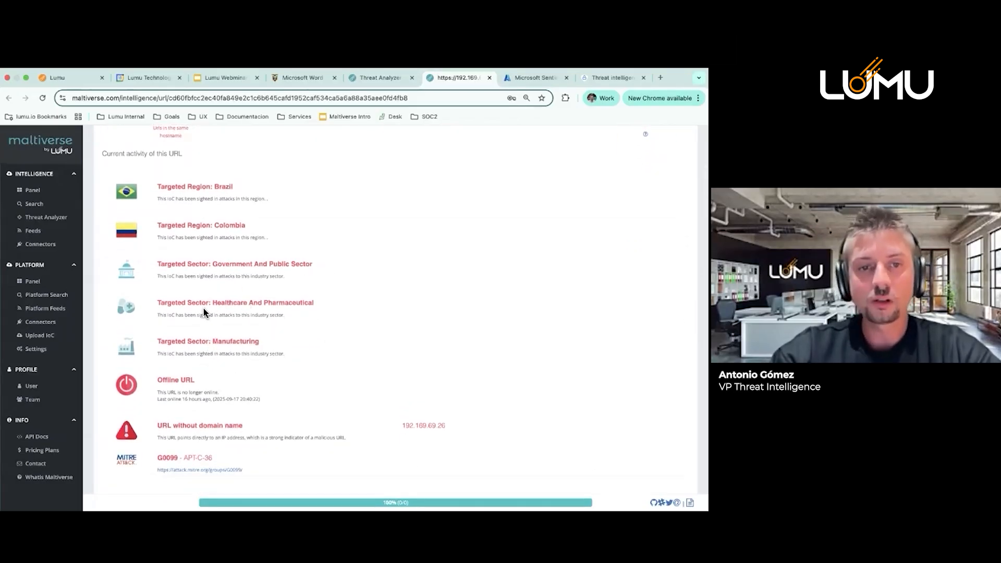
scroll(311, 331, "down", 3)
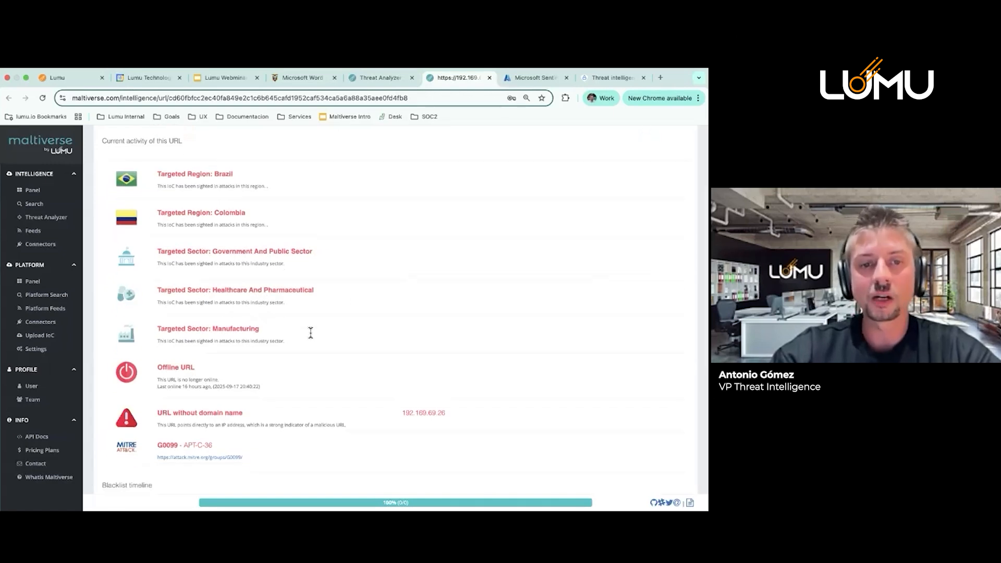
Open the MITRE ATT&CK page for group G0099 and review APT-C-36's description, techniques used, software and references
scroll(311, 333, "down", 2)
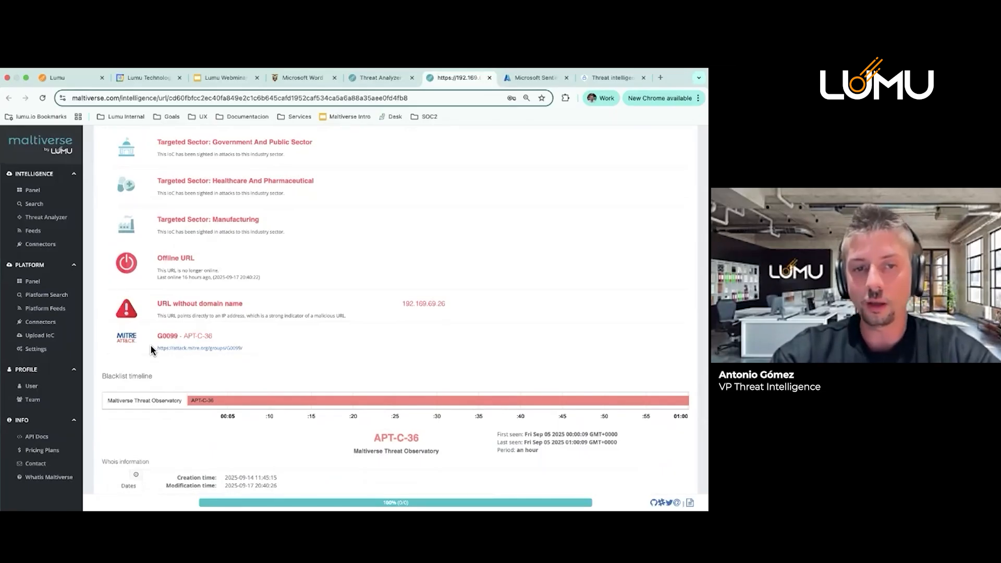
left_click(184, 348)
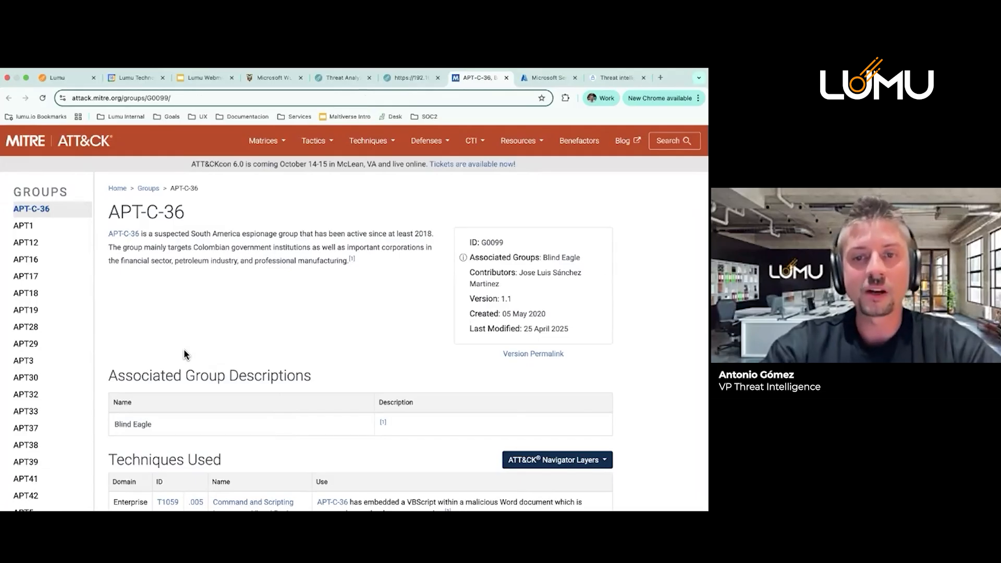
scroll(184, 354, "down", 10)
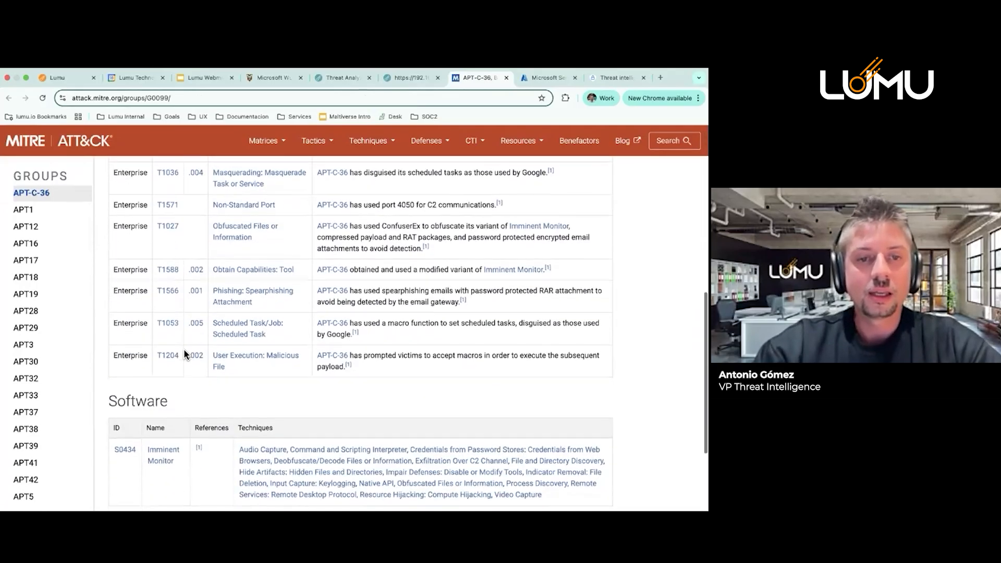
scroll(183, 349, "up", 2)
scroll(184, 348, "down", 3)
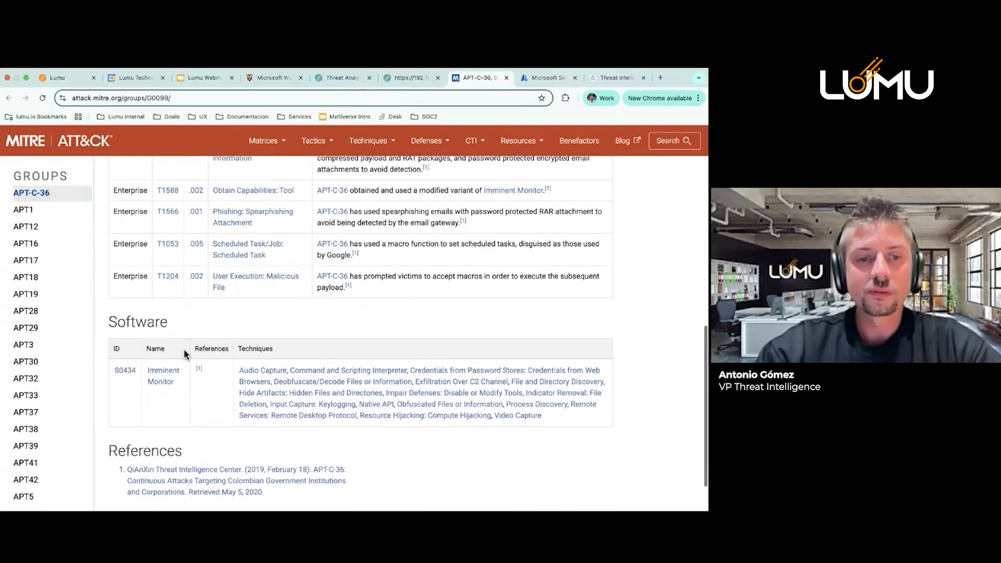
scroll(184, 349, "down", 2)
scroll(184, 349, "up", 15)
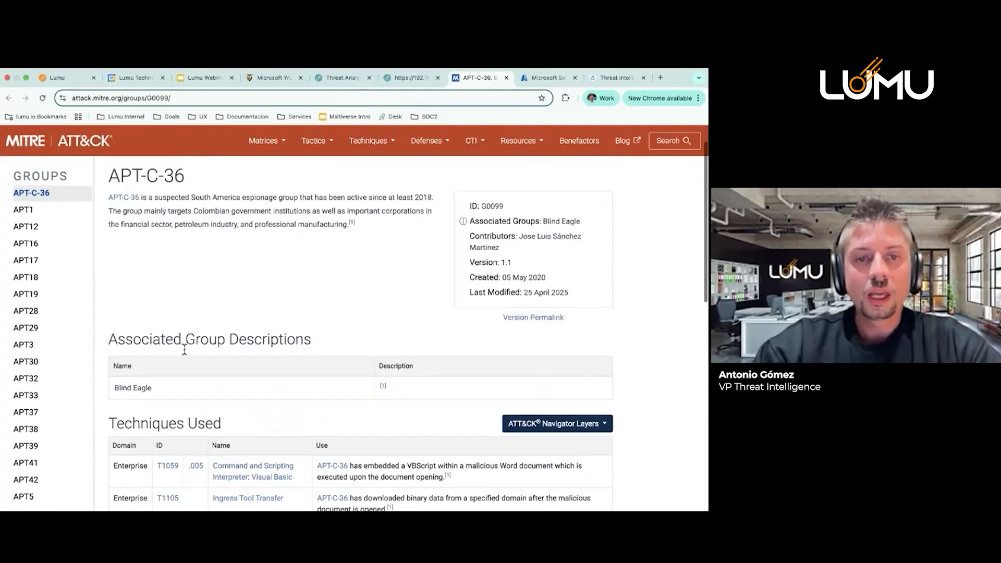
Return to the URL's details in Maltiverse and review its current activity, blacklist timeline and Whois information
left_click(415, 79)
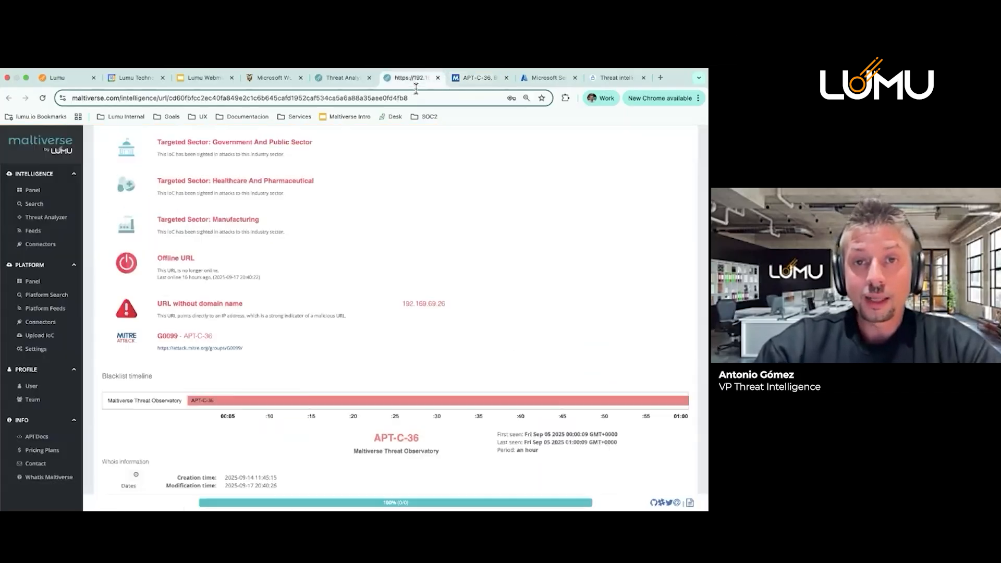
scroll(399, 238, "up", 2)
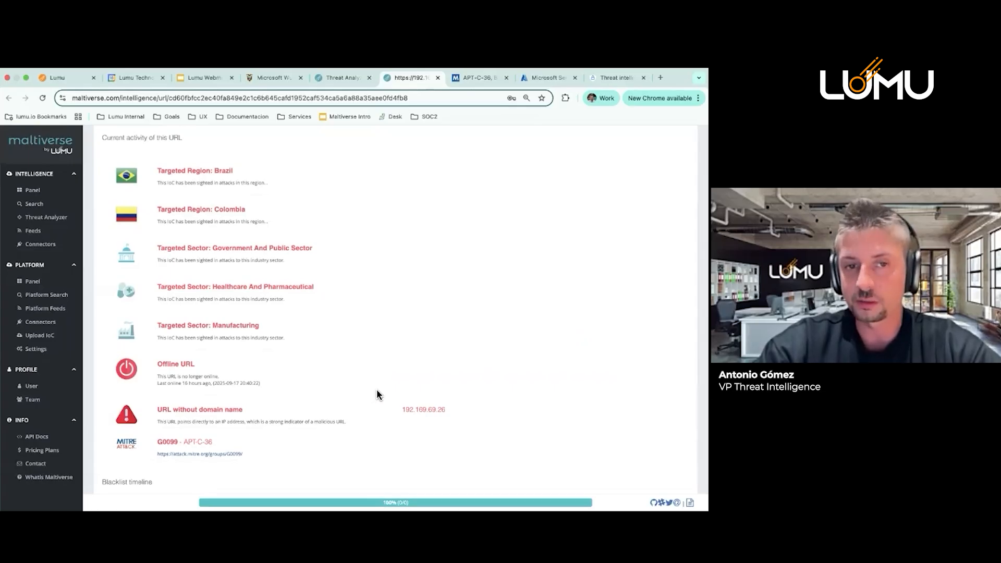
scroll(379, 395, "down", 5)
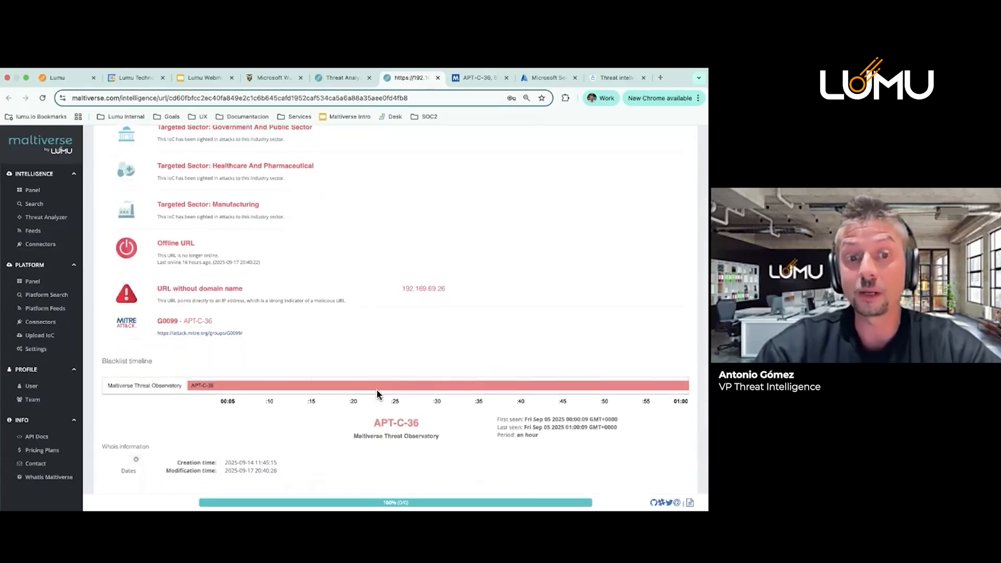
scroll(378, 395, "up", 2)
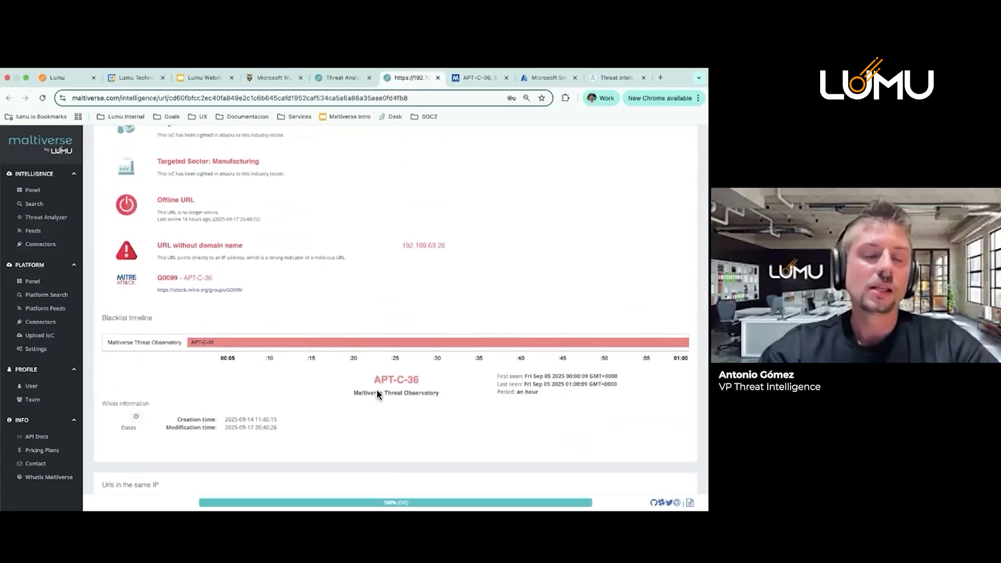
scroll(377, 305, "up", 2)
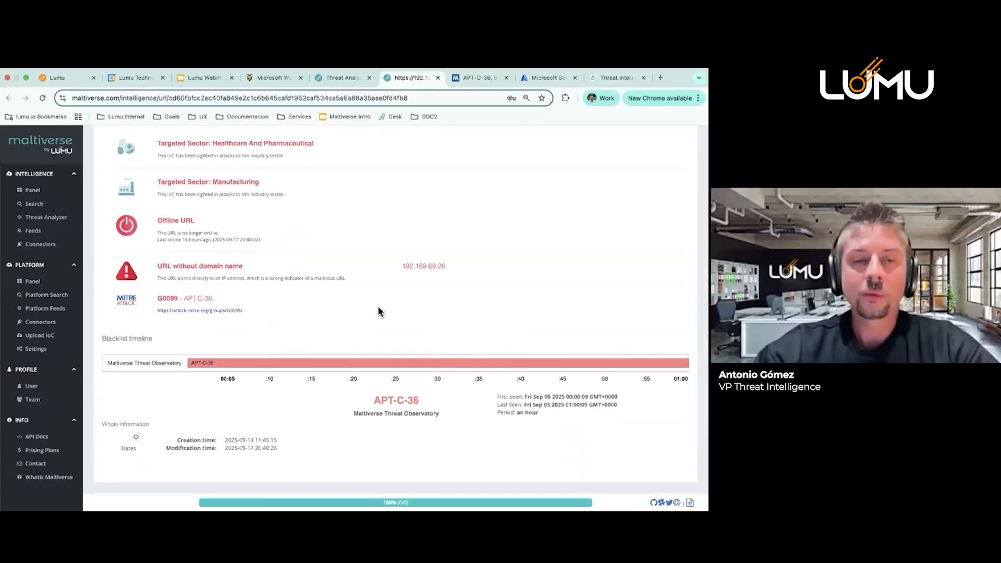
Open Maltiverse's intelligence feeds and look through the available threat categories and their IoC volumes
left_click(52, 232)
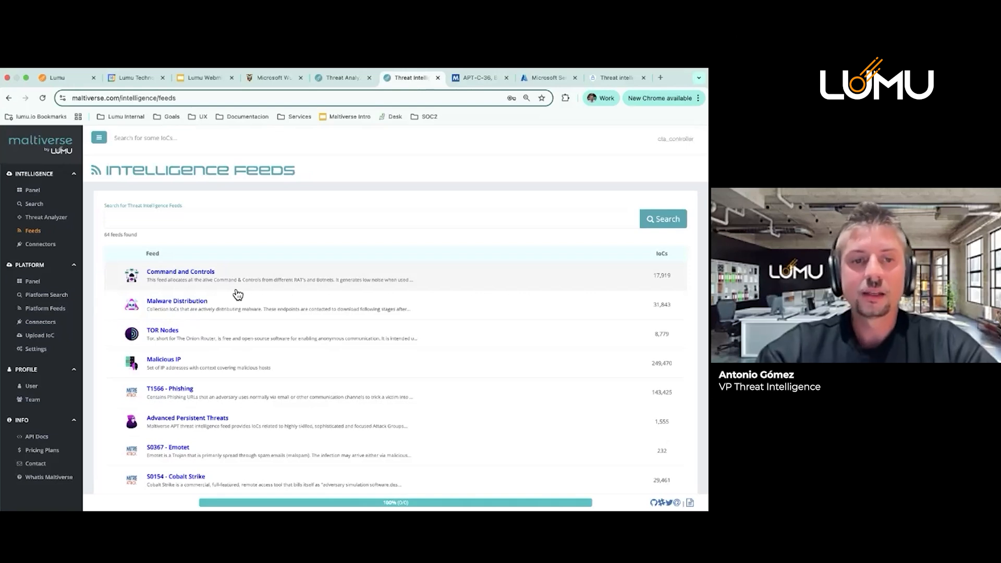
scroll(238, 295, "down", 4)
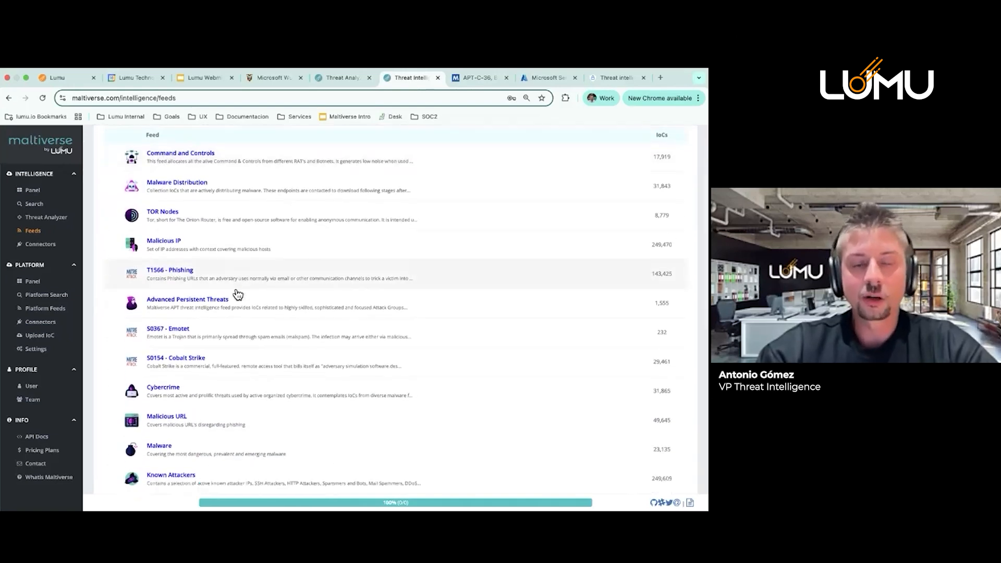
scroll(238, 294, "up", 3)
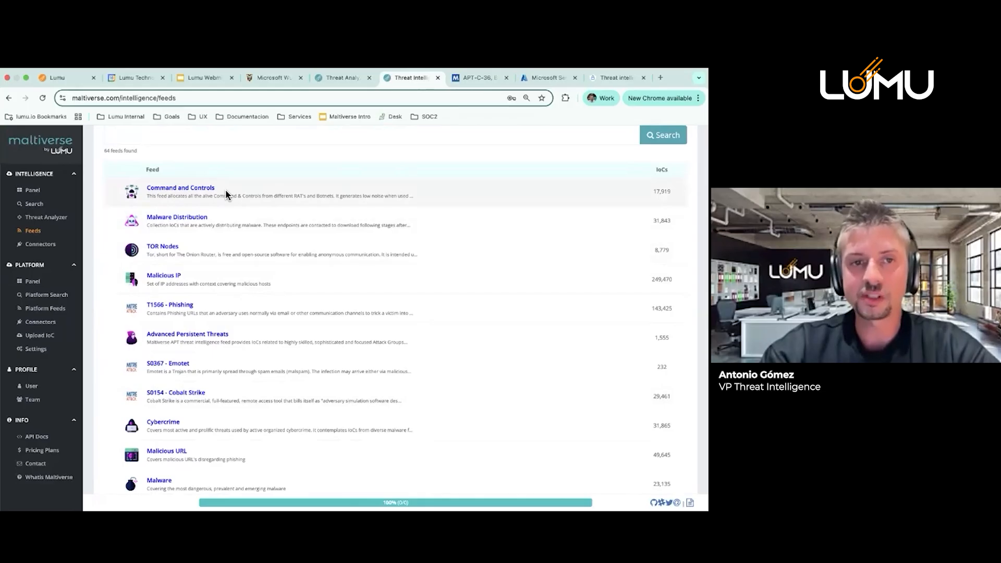
scroll(339, 199, "down", 1)
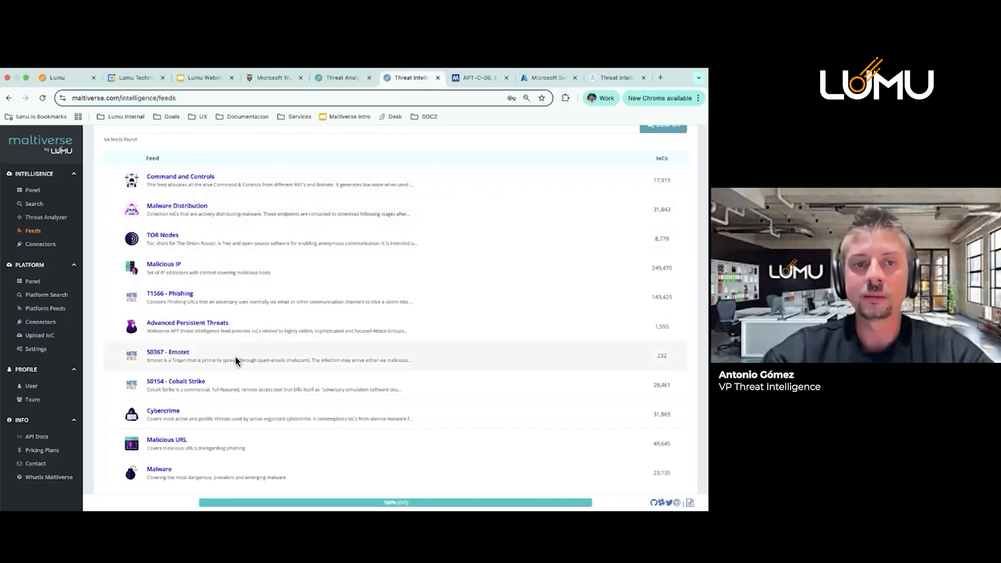
scroll(236, 357, "down", 1)
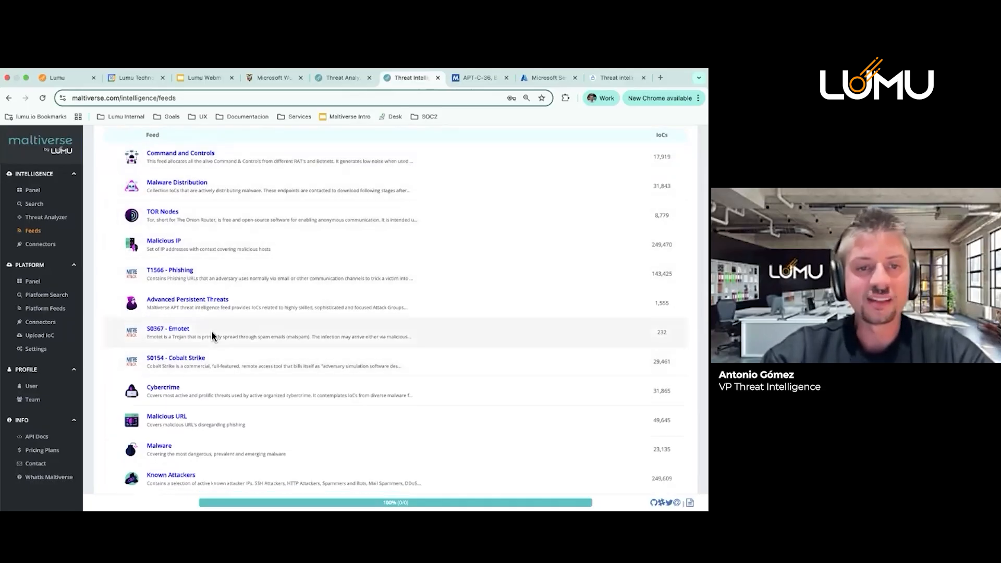
scroll(211, 334, "down", 2)
scroll(233, 354, "down", 1)
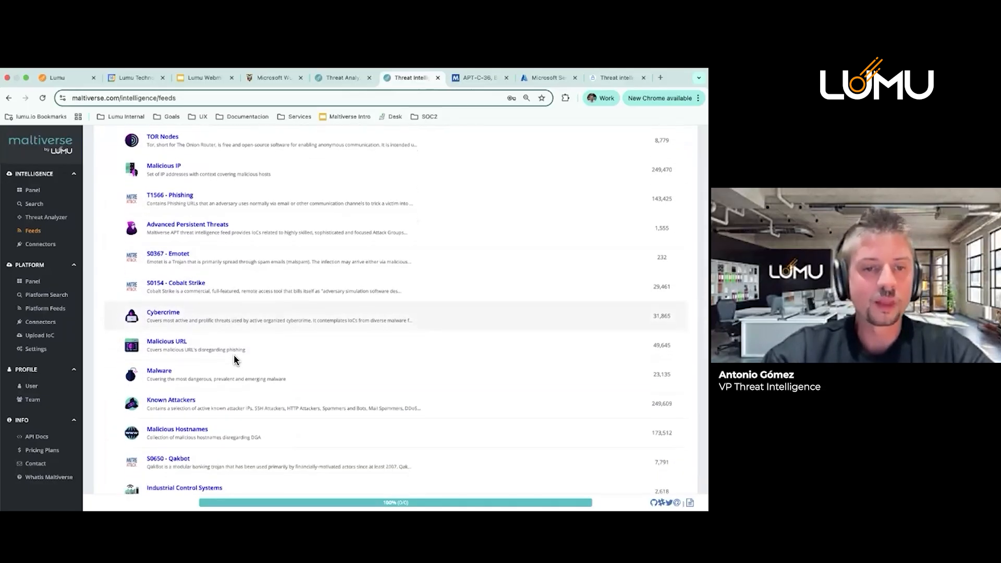
Search the threat intelligence feeds for APT and open the G0099 - APT-C-36 feed
scroll(233, 354, "up", 5)
left_click(201, 219)
type("APT")
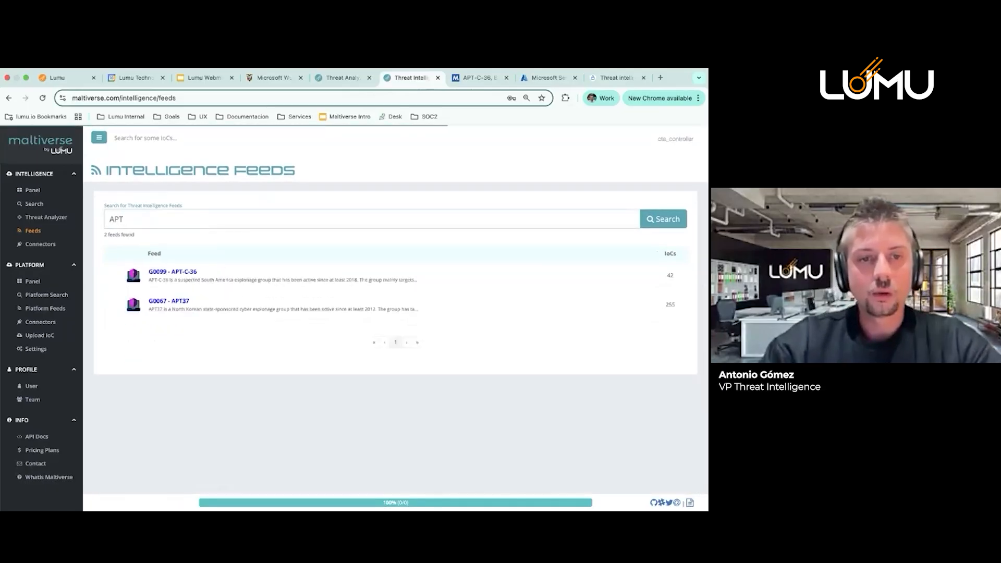
left_click(196, 272)
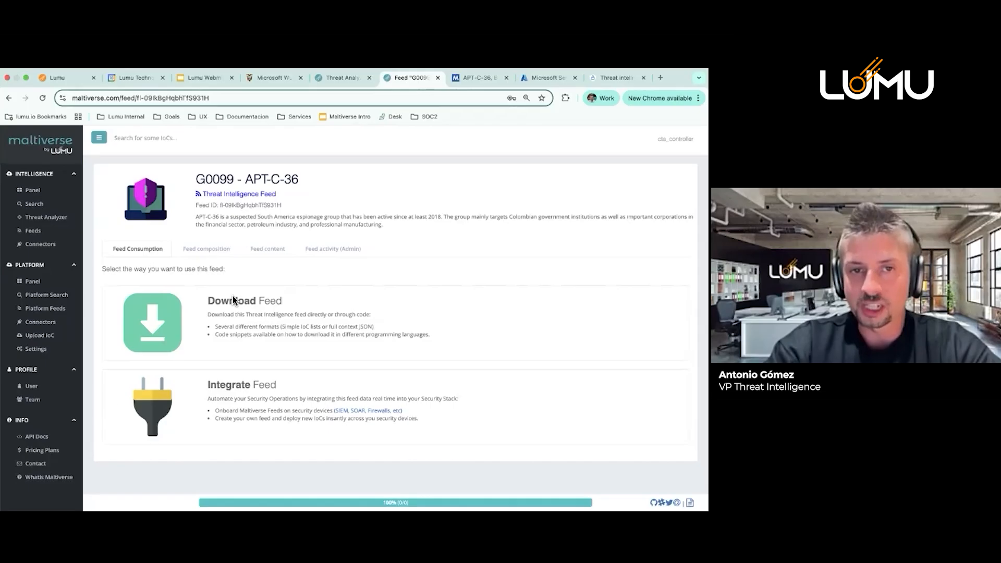
Show the integration options for the APT-C-36 feed and check the firewall and EDR connectors
left_click(545, 77)
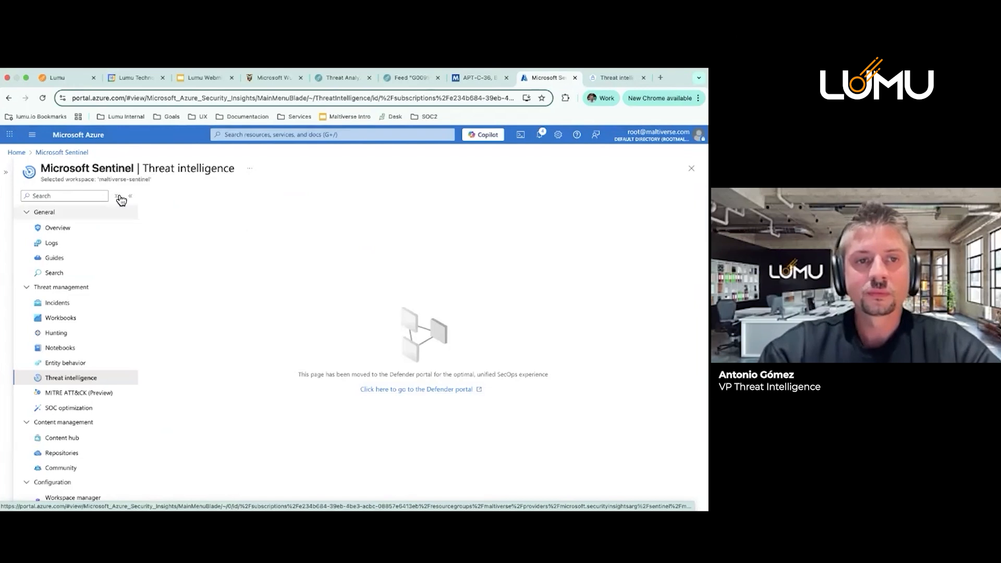
left_click(411, 78)
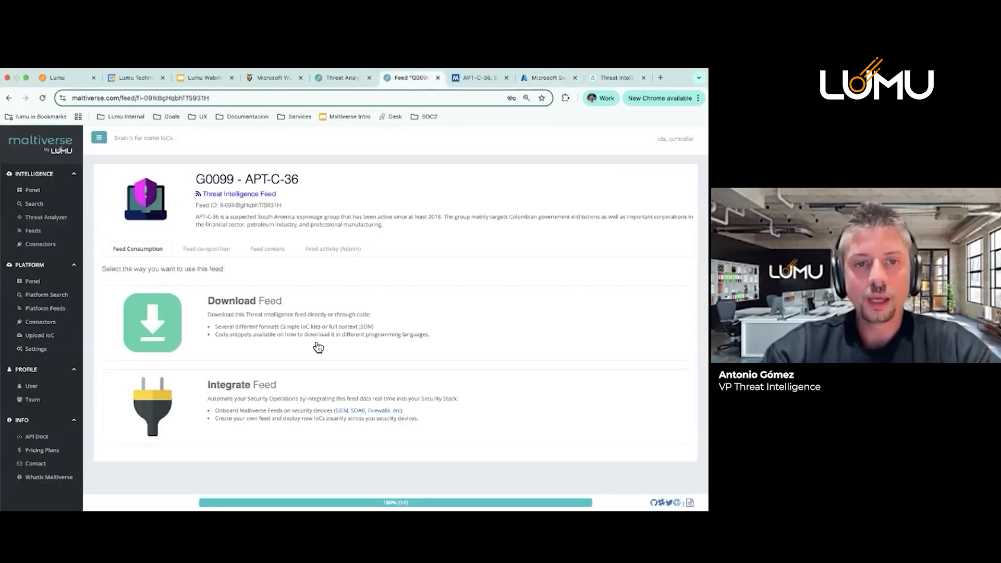
left_click(268, 392)
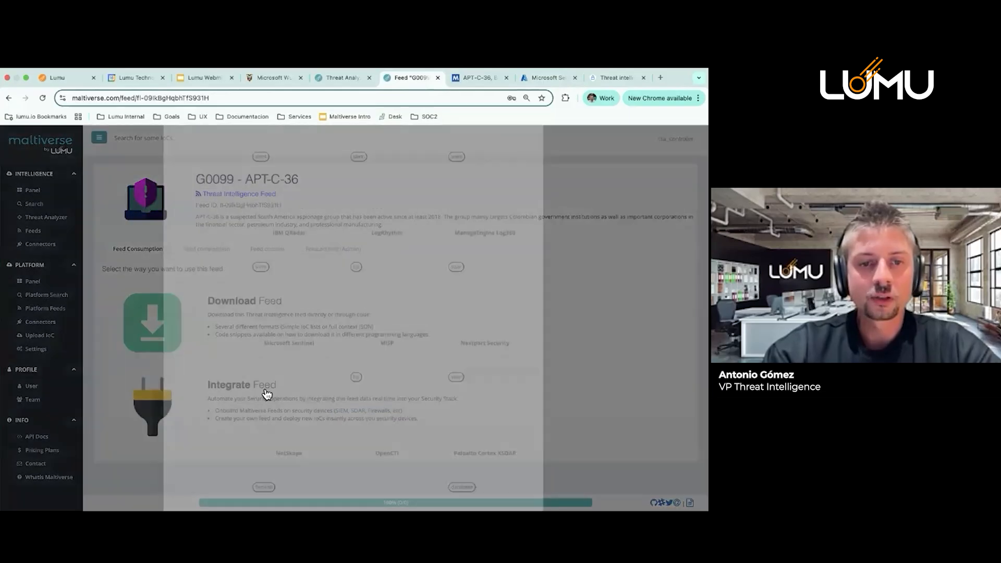
scroll(267, 399, "down", 3)
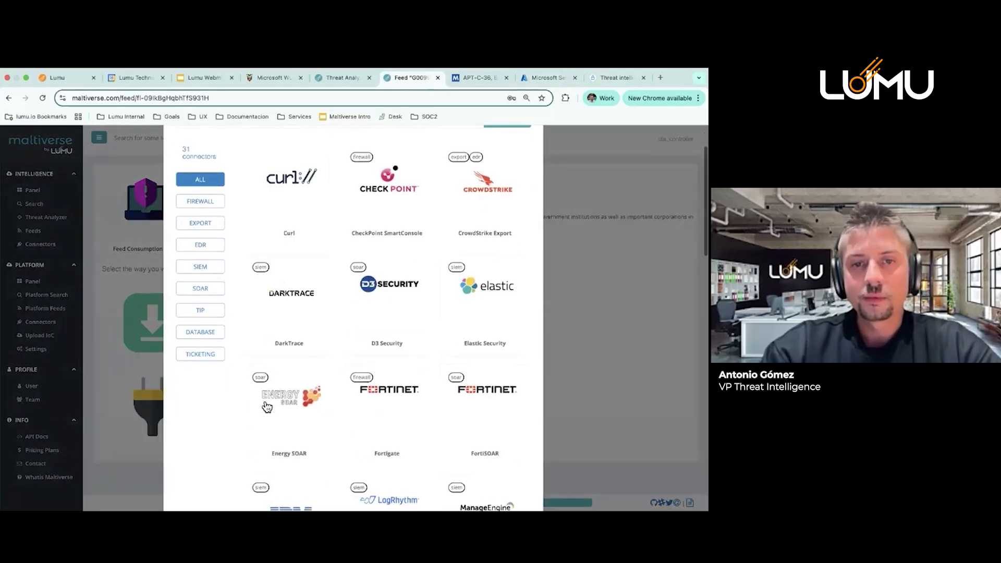
scroll(266, 404, "up", 2)
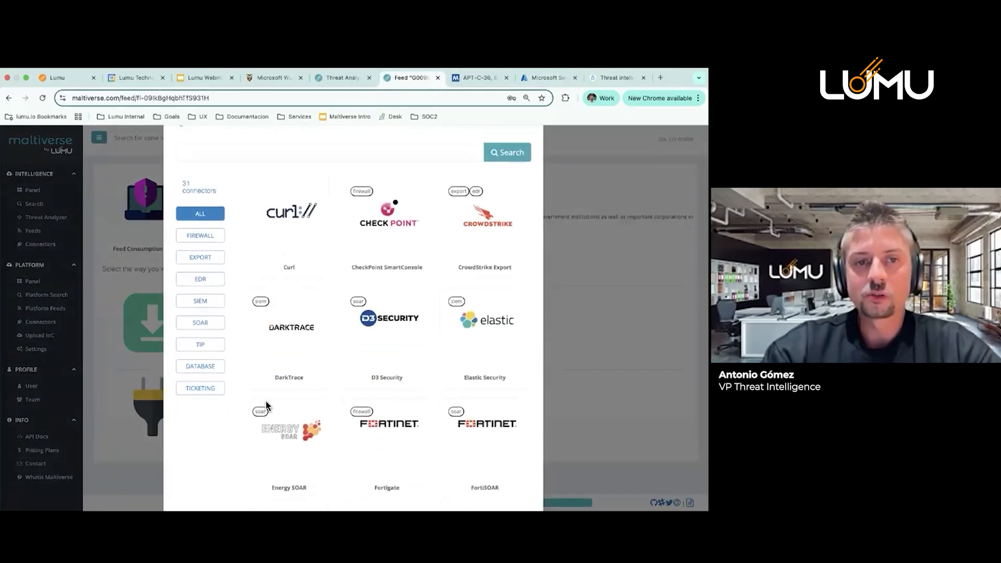
left_click(200, 236)
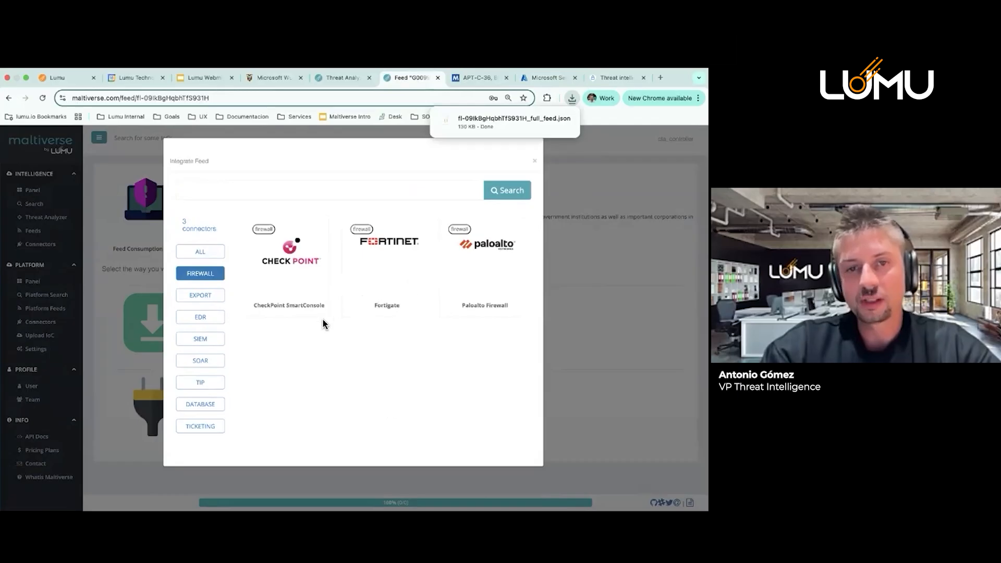
left_click(214, 319)
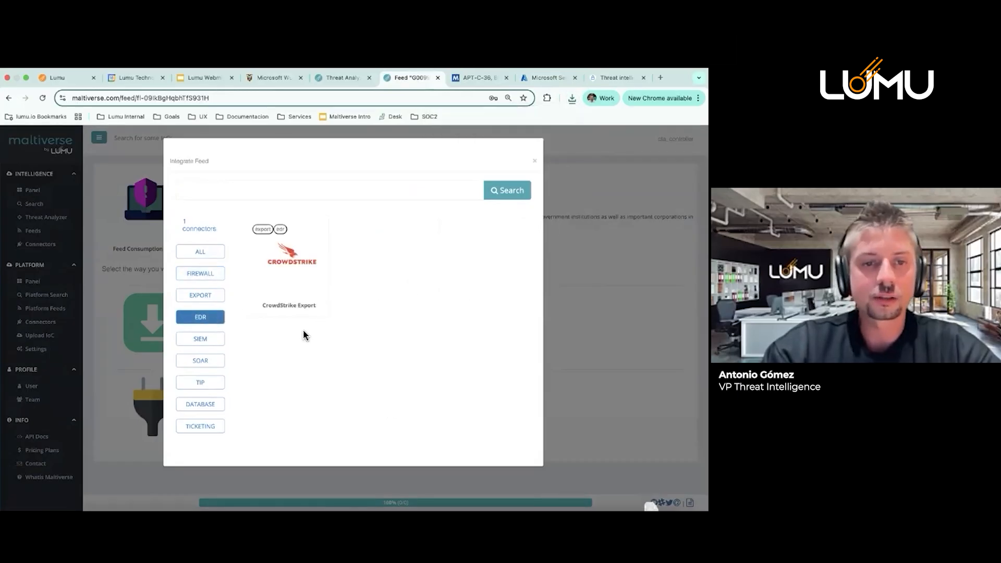
Filter the feed's connectors to SIEM and open the Microsoft Sentinel integration
left_click(218, 339)
scroll(280, 350, "down", 1)
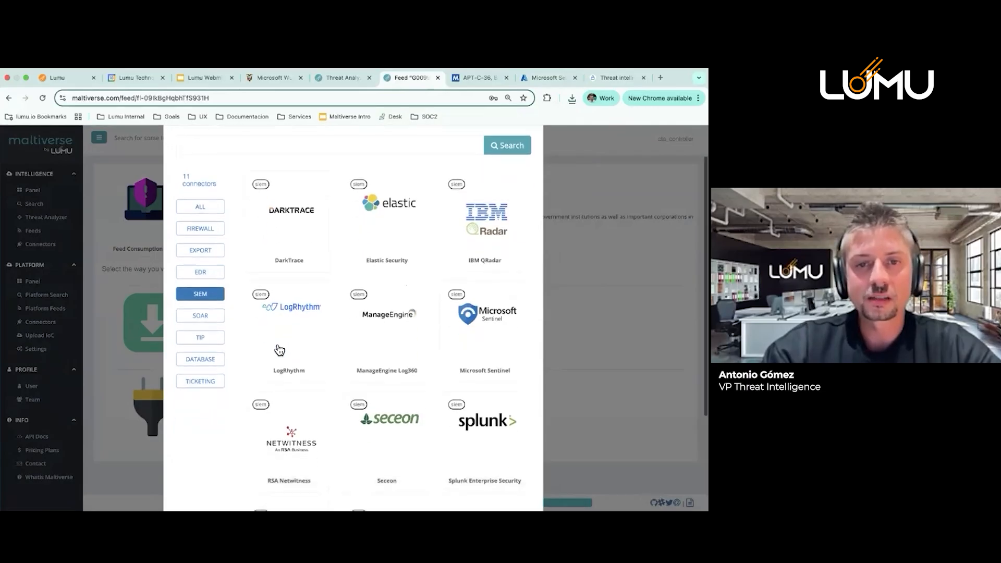
scroll(331, 351, "down", 1)
left_click(485, 292)
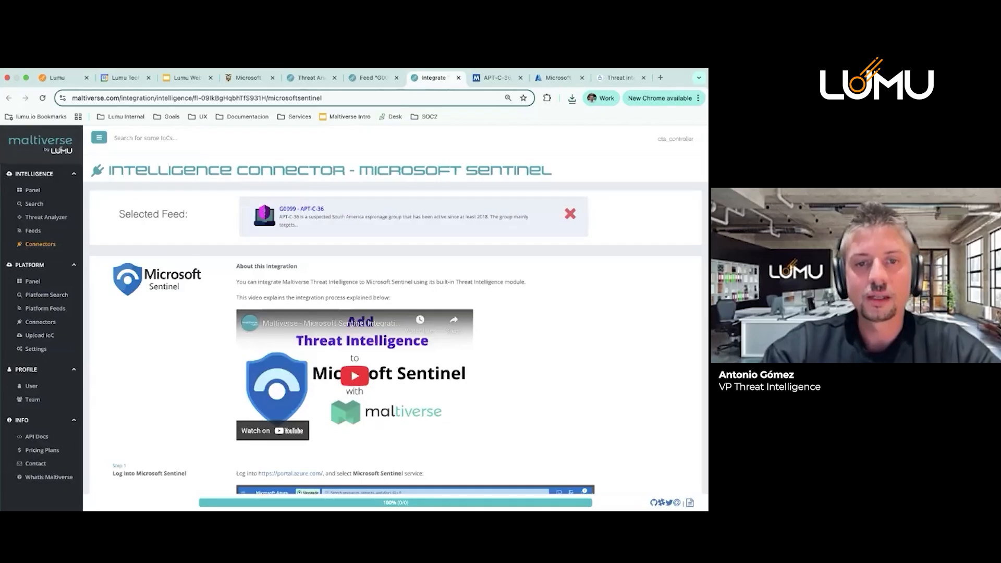
Read the Microsoft Sentinel integration guide from the login step to the TAXII server configuration form
scroll(396, 310, "down", 1)
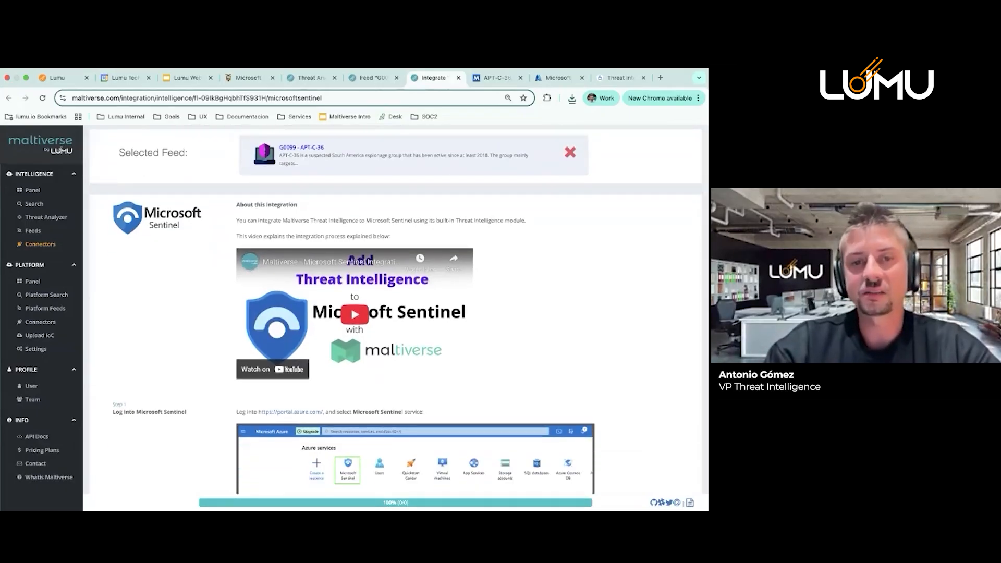
scroll(396, 310, "down", 8)
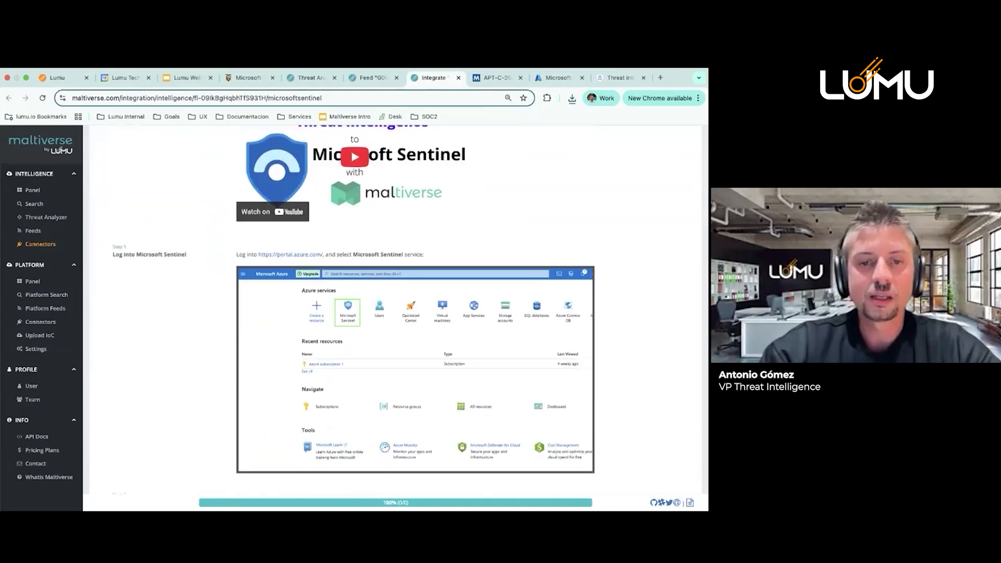
scroll(396, 309, "down", 7)
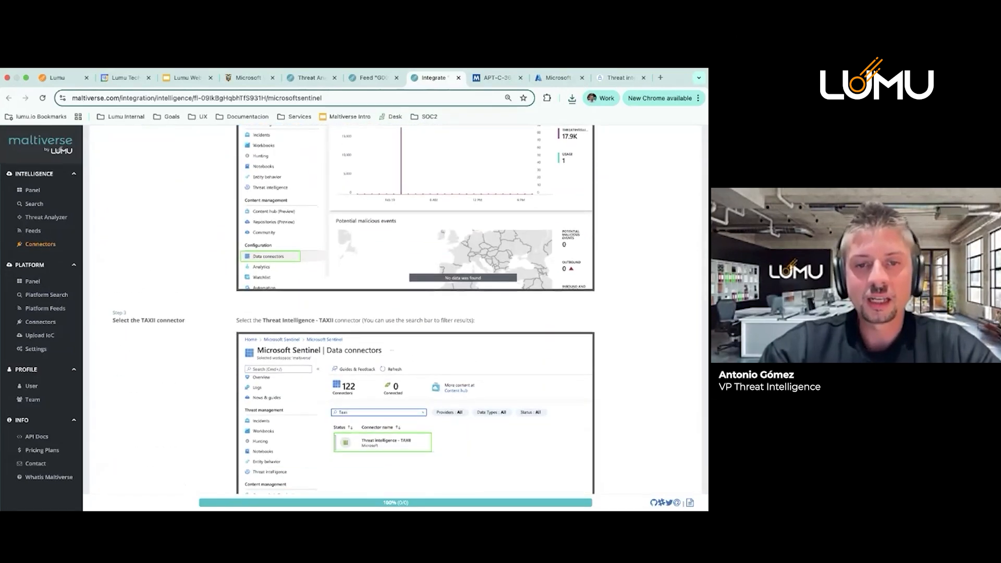
scroll(396, 310, "down", 3)
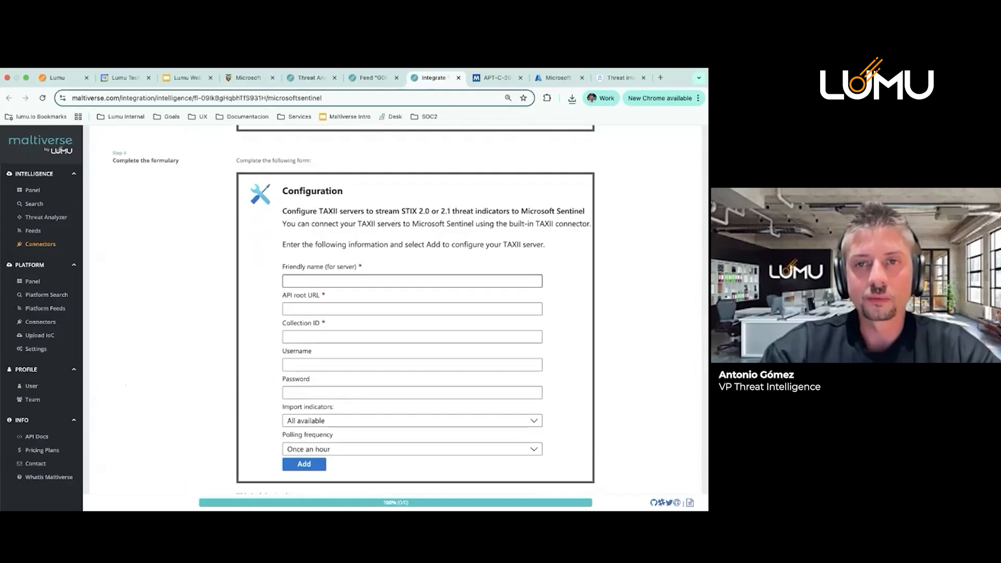
Switch to Microsoft Sentinel in the Azure portal, open its data connectors and search for TAX
left_click(558, 77)
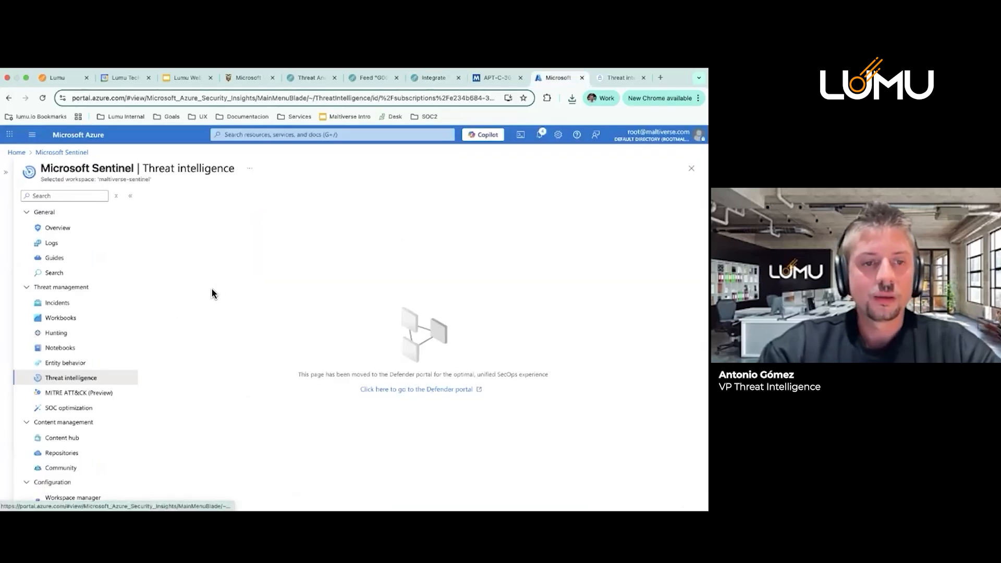
scroll(145, 315, "down", 2)
left_click(86, 425)
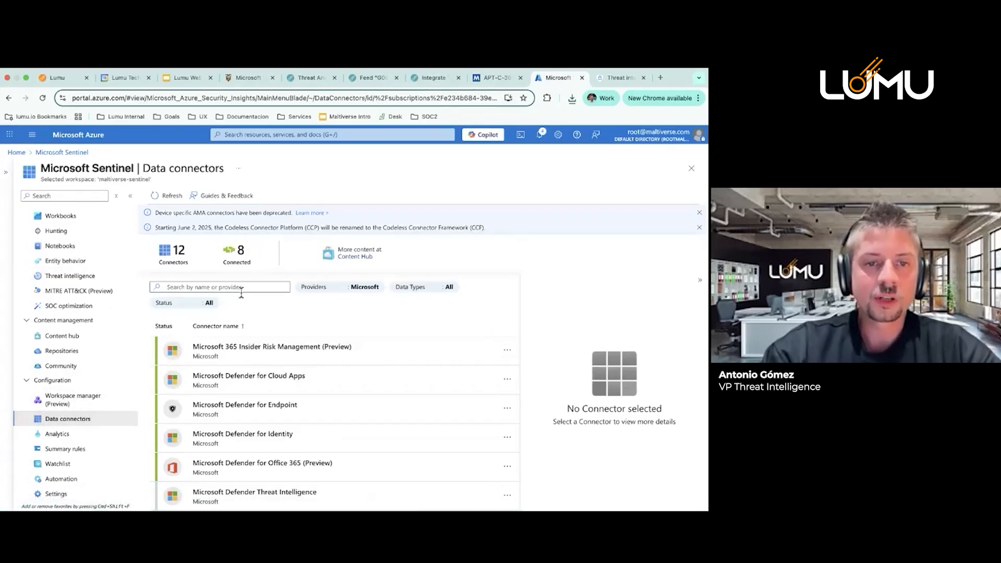
left_click(241, 287)
type("TIX")
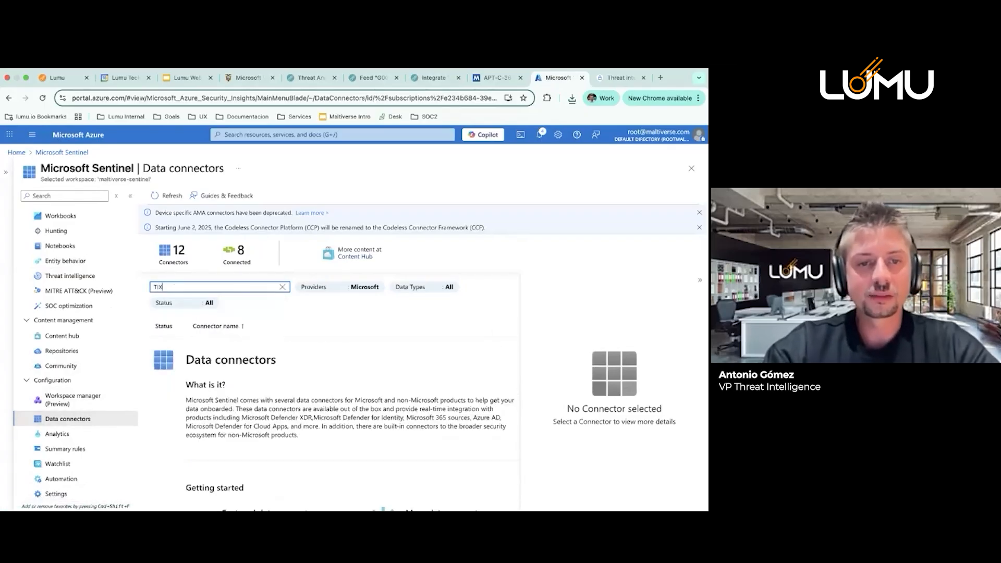
key("BackSpace")
key("BackSpace")
type("AX")
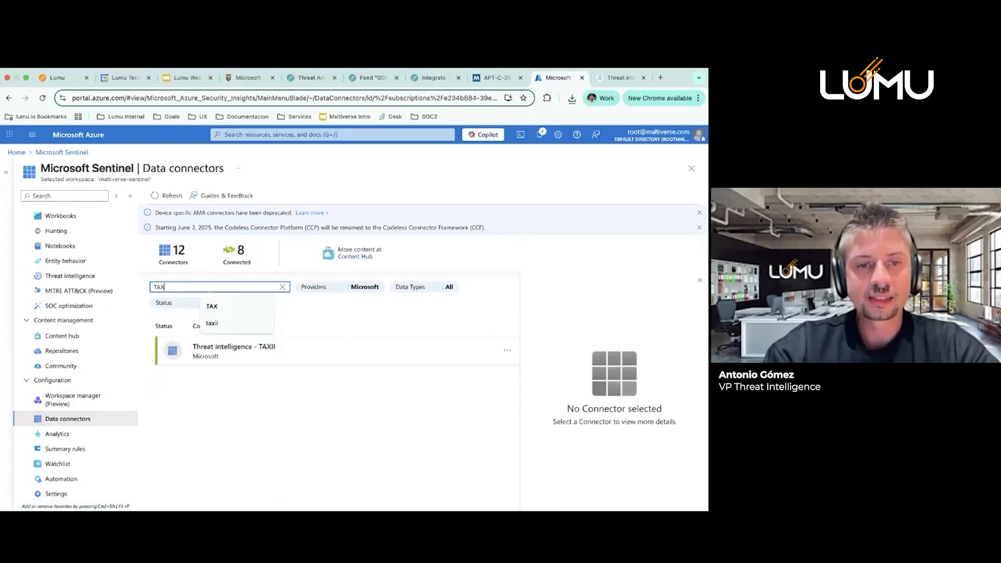
Open the connector page of Threat intelligence - TAXII and show its TAXII server configuration form
left_click(264, 351)
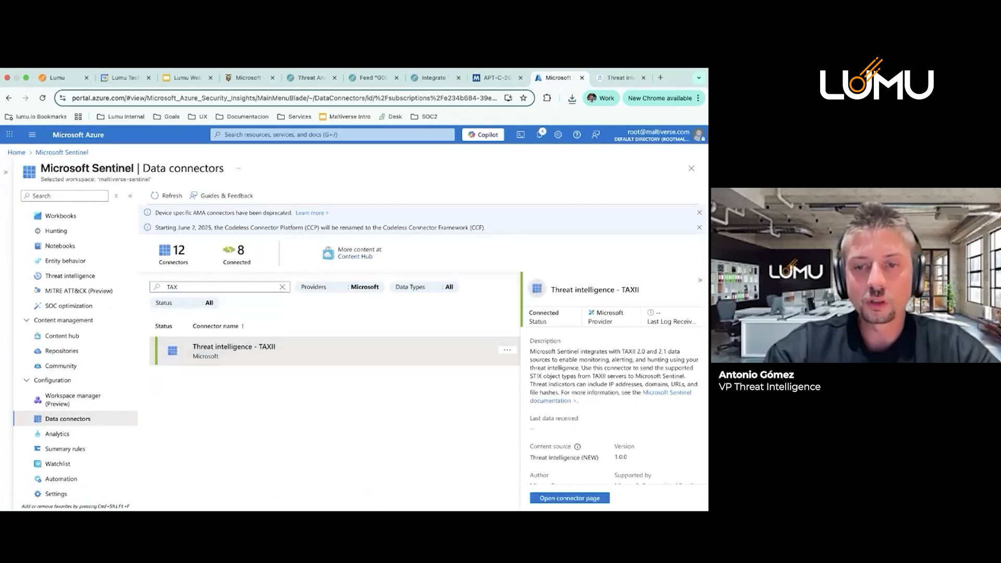
left_click(569, 498)
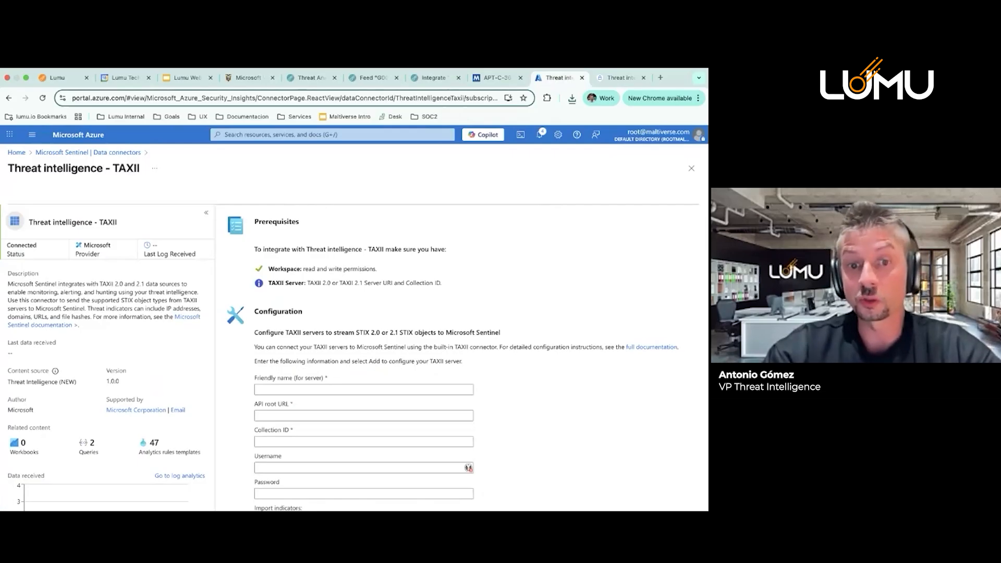
scroll(469, 468, "down", 3)
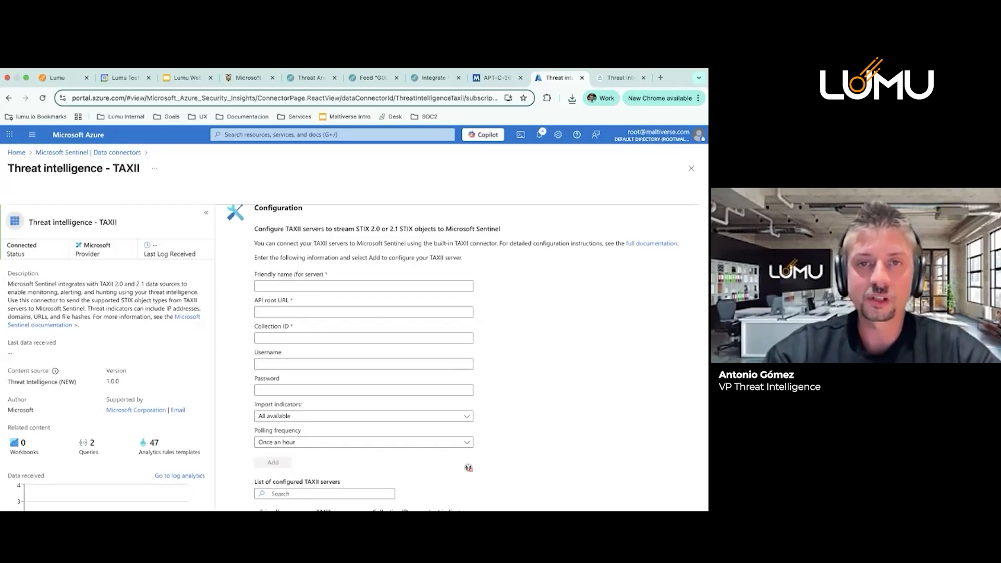
Copy the friendly name Maltiverse-G0099APTC36 from the Maltiverse integration guide into the Sentinel TAXII server form
left_click(428, 78)
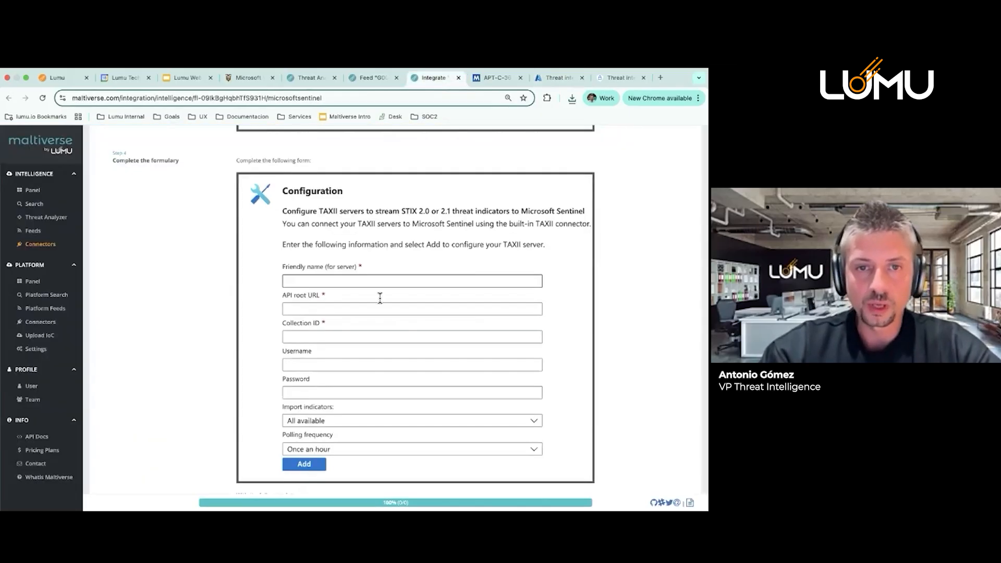
scroll(380, 298, "down", 5)
left_click(399, 313)
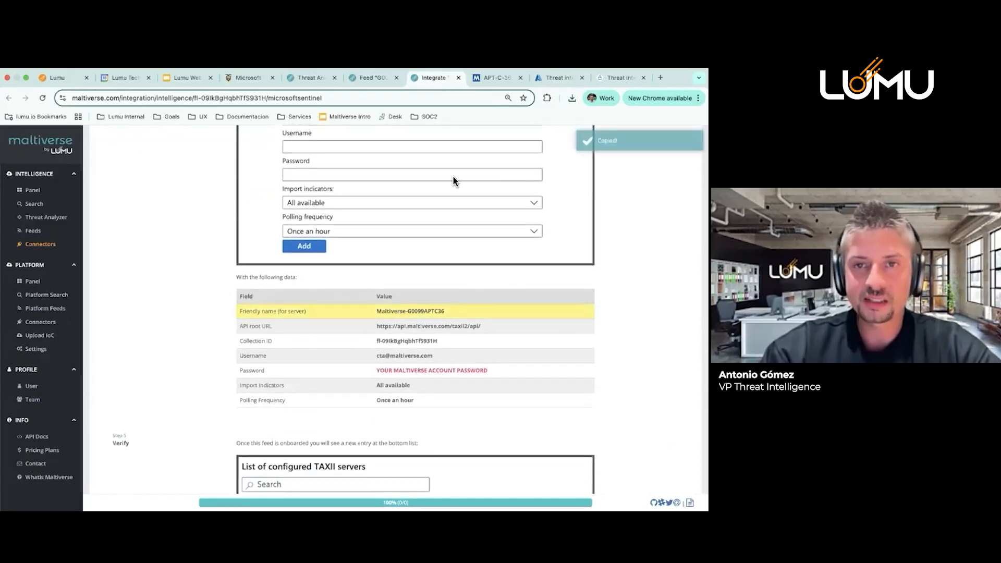
left_click(555, 78)
left_click(356, 284)
key("ctrl+v")
left_click(432, 77)
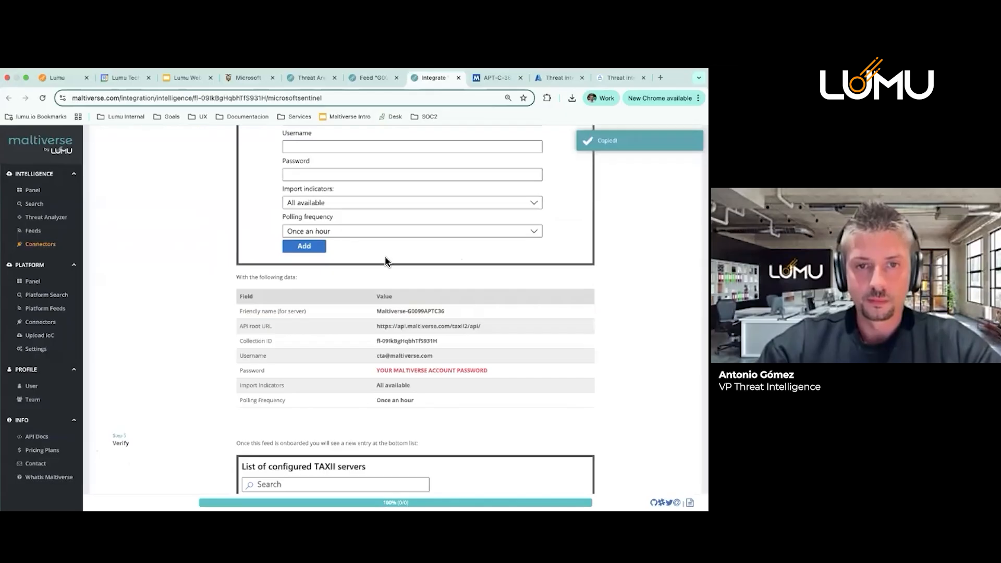
left_click(415, 328)
left_click(555, 78)
left_click(377, 313)
key("ctrl+v")
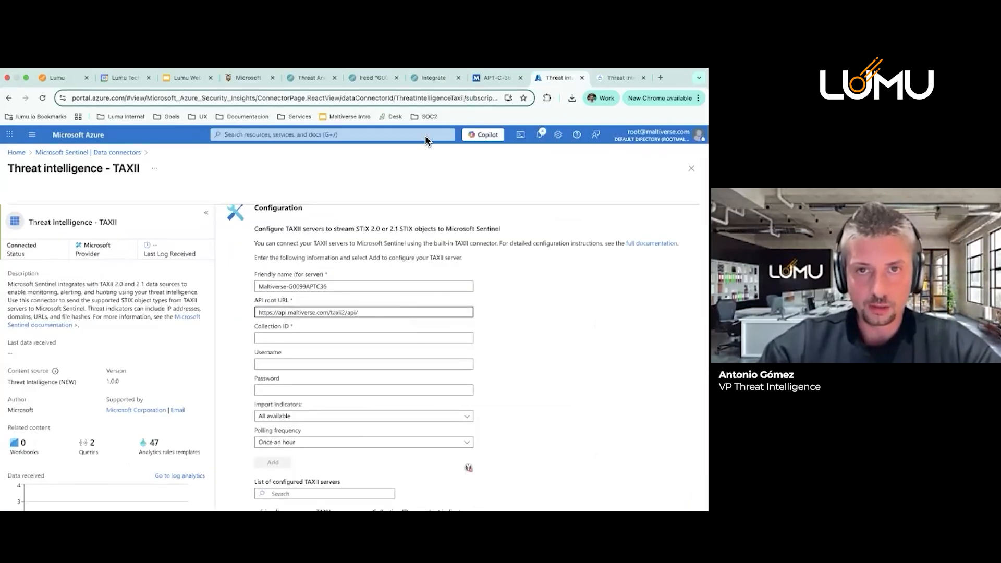
Copy the feed's collection ID from the Maltiverse guide into the Collection ID of the Sentinel form
left_click(434, 78)
left_click(406, 342)
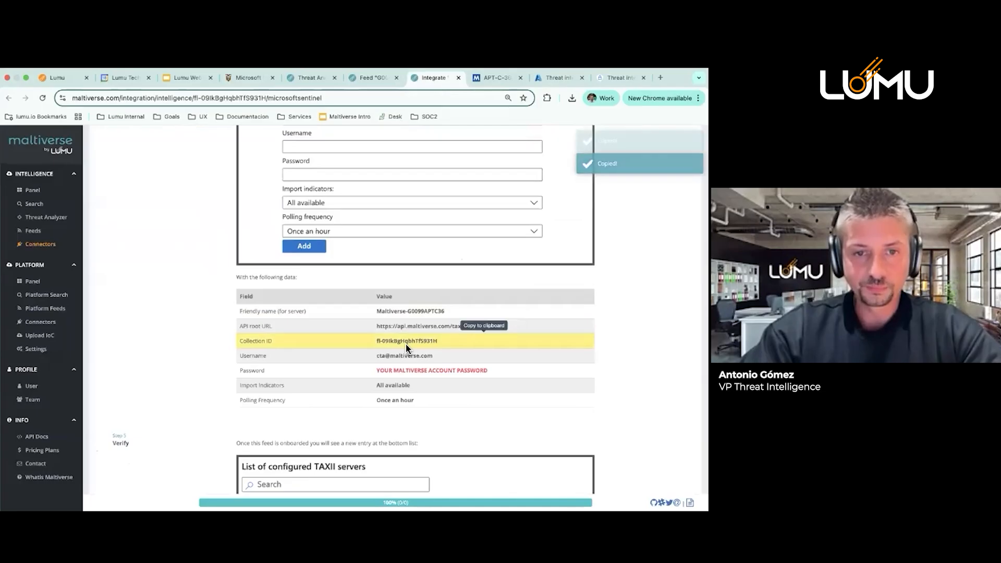
left_click(555, 77)
left_click(368, 338)
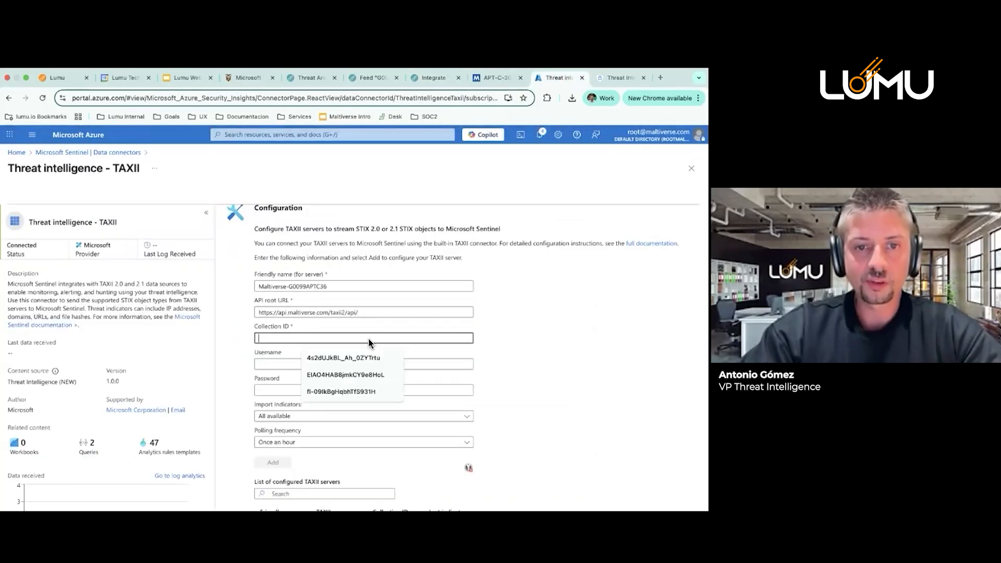
key("ctrl+v")
Fill in the Maltiverse account's username and password for the TAXII server
left_click(333, 365)
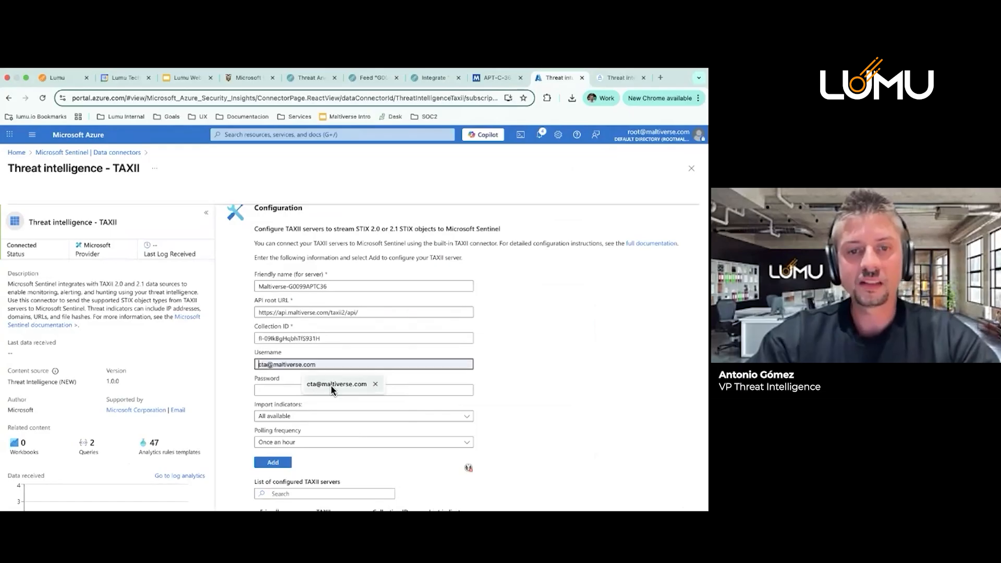
left_click(332, 384)
left_click(318, 391)
type("••")
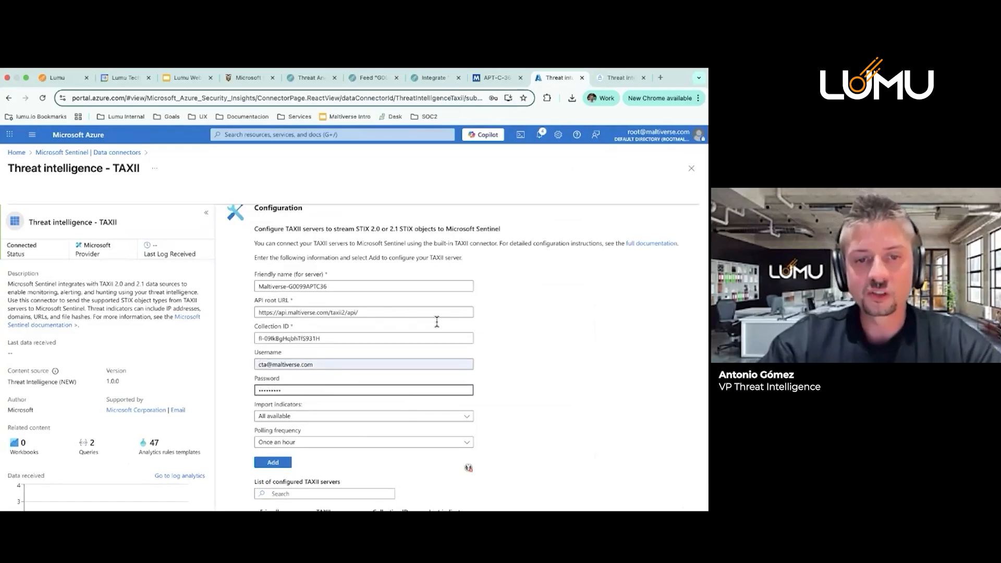
Set the polling frequency to once an hour, add the TAXII server and check the list of configured servers
scroll(437, 322, "down", 2)
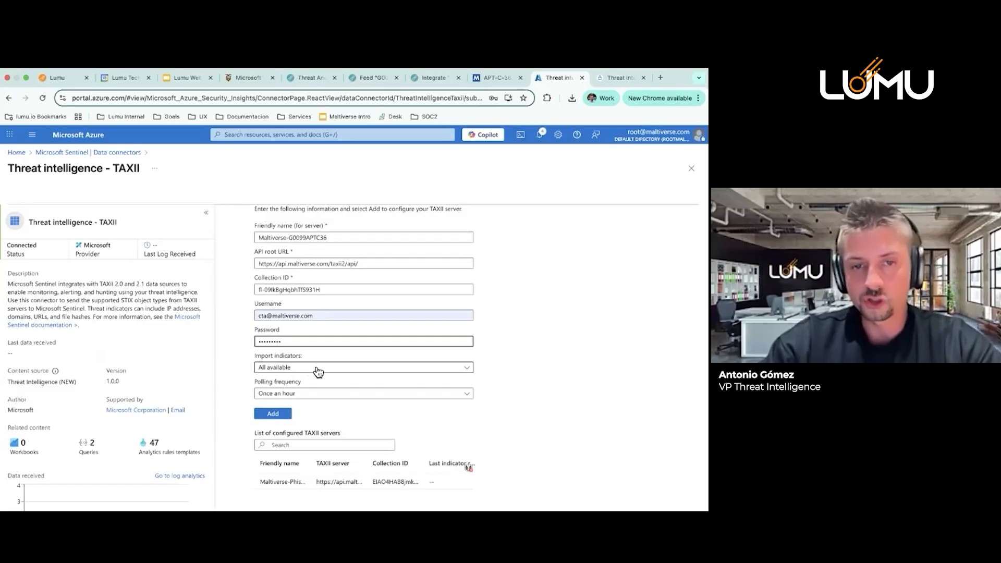
left_click(316, 399)
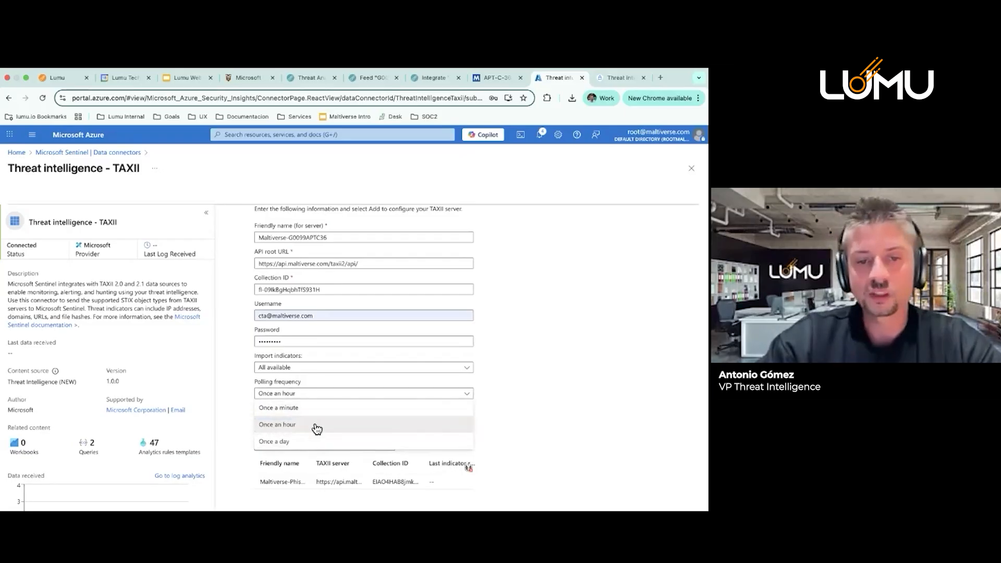
left_click(308, 424)
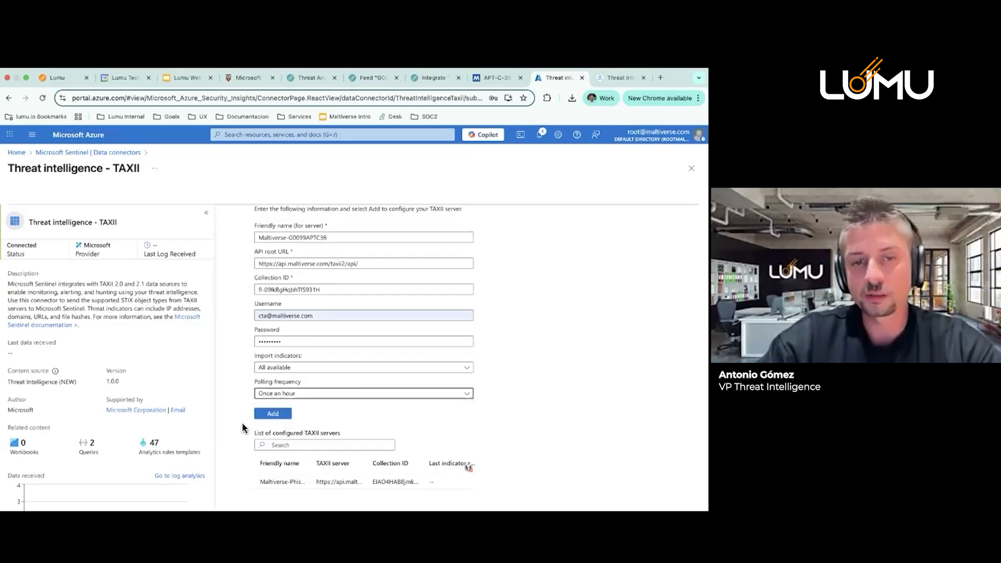
left_click(279, 416)
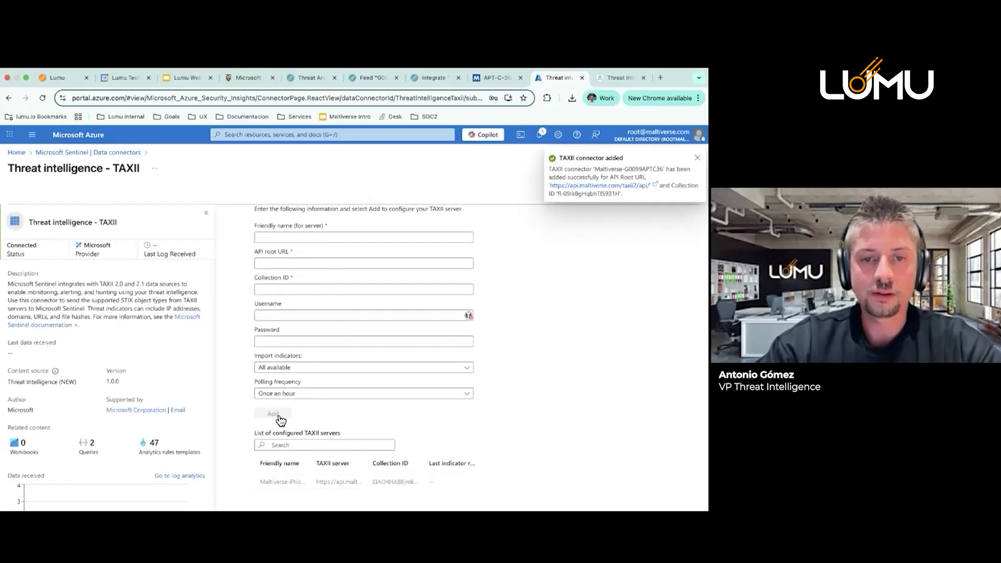
left_click(472, 261)
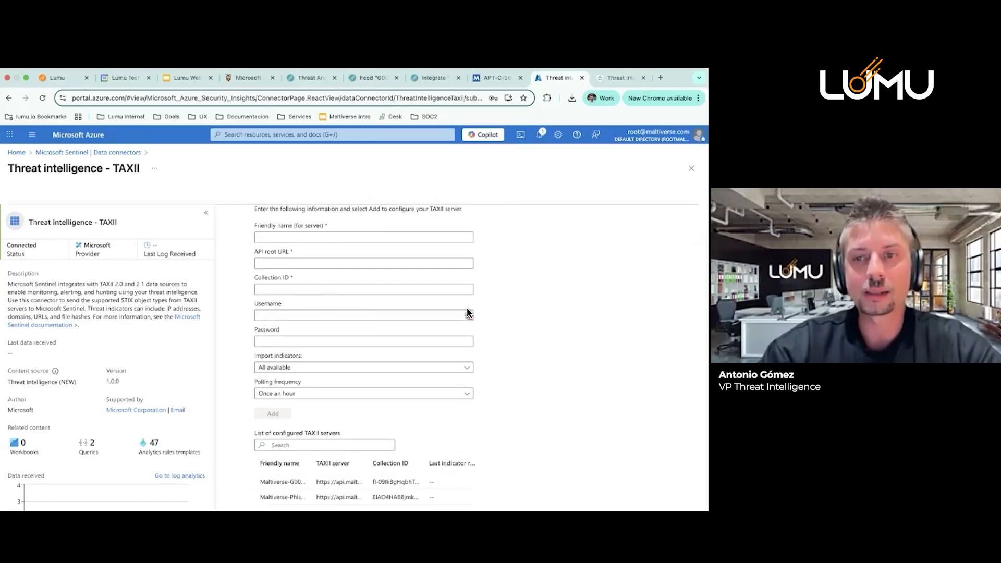
scroll(468, 313, "down", 3)
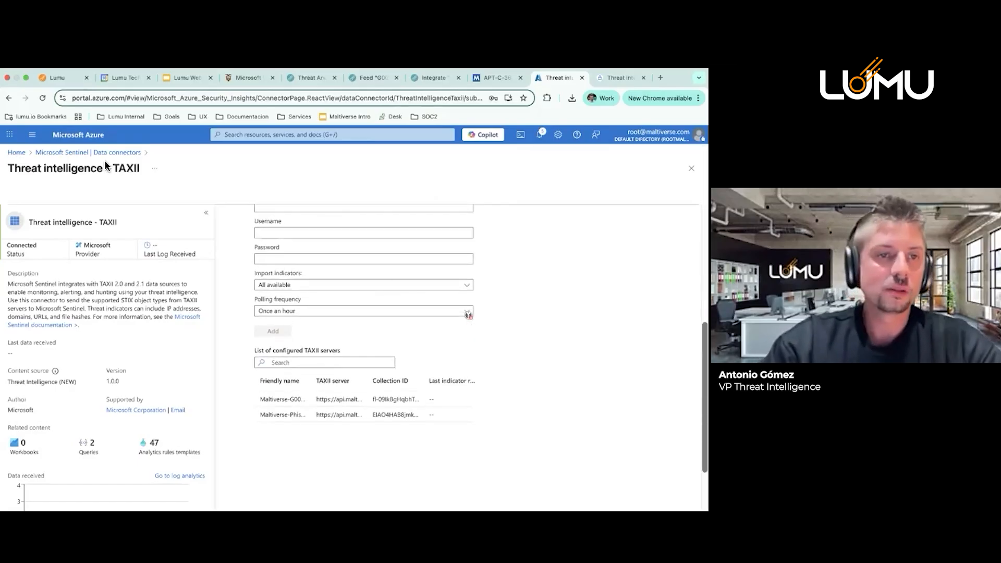
Open the threat intelligence page of the Maltiverse-Sentinel workspace and continue to it in the Microsoft Defender portal
left_click(23, 152)
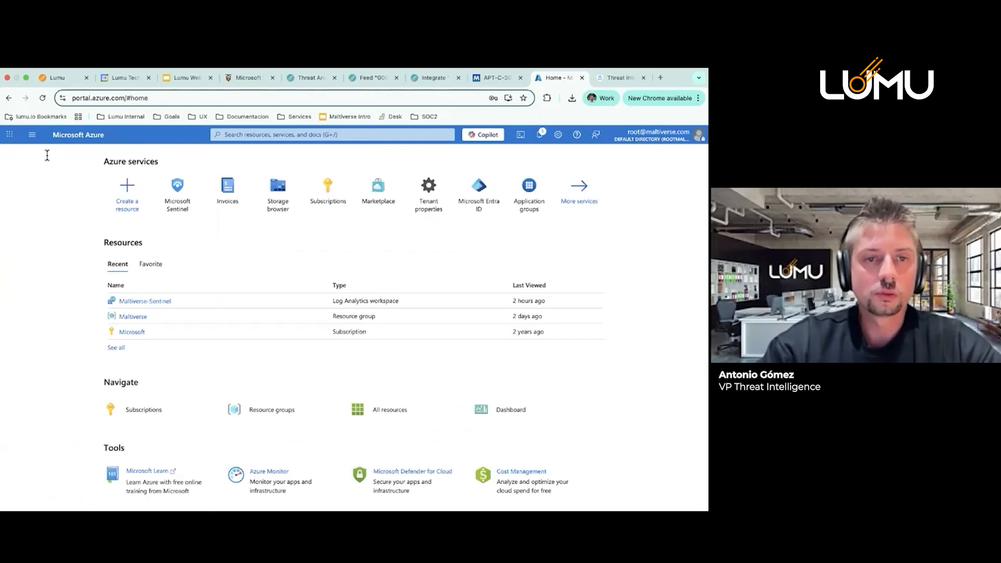
left_click(176, 187)
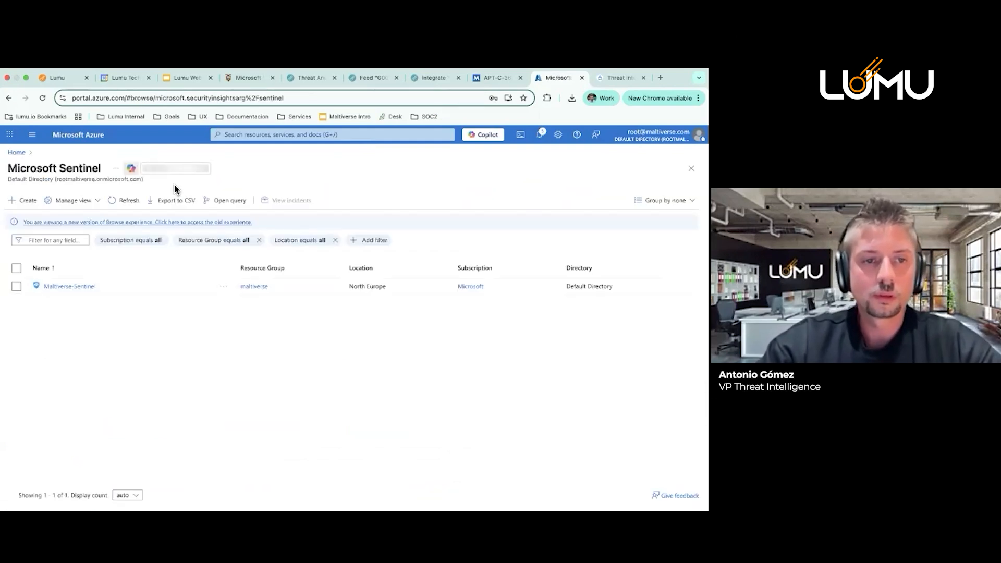
left_click(92, 288)
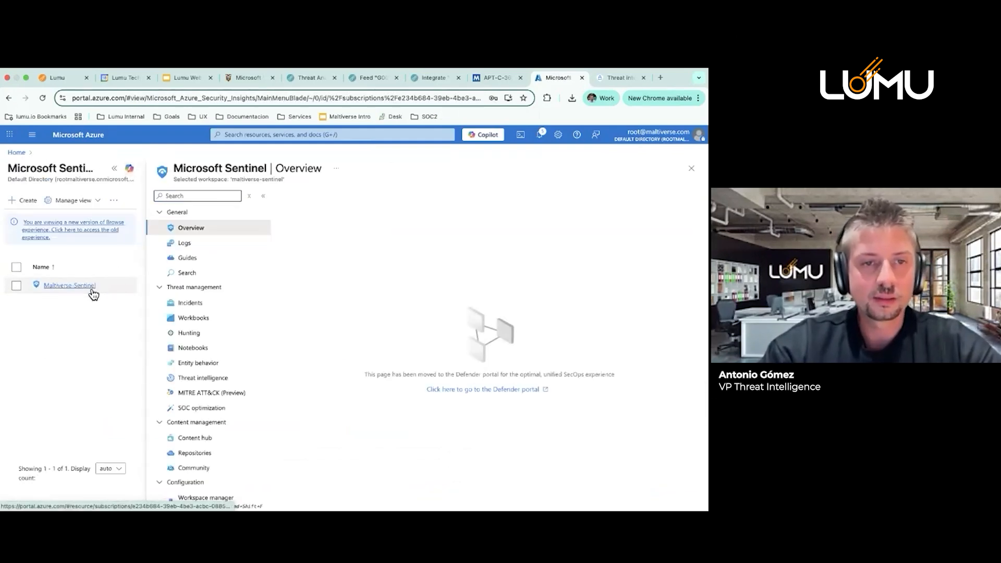
left_click(113, 168)
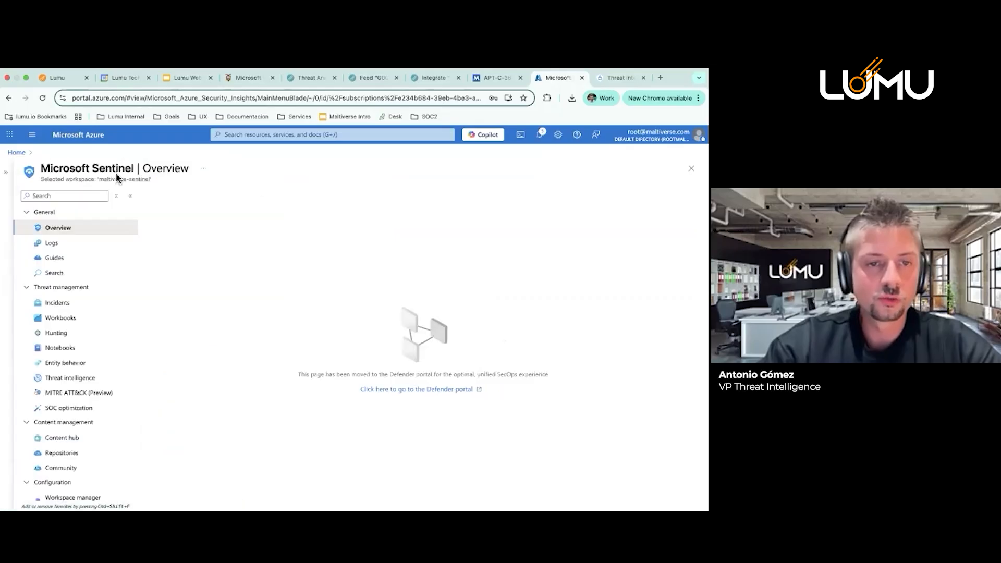
left_click(92, 385)
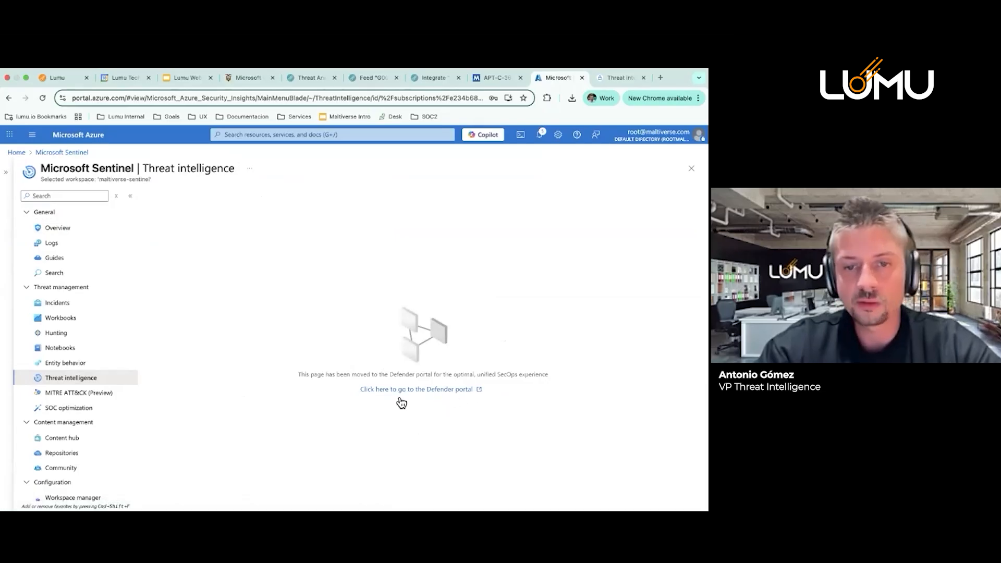
left_click(442, 395)
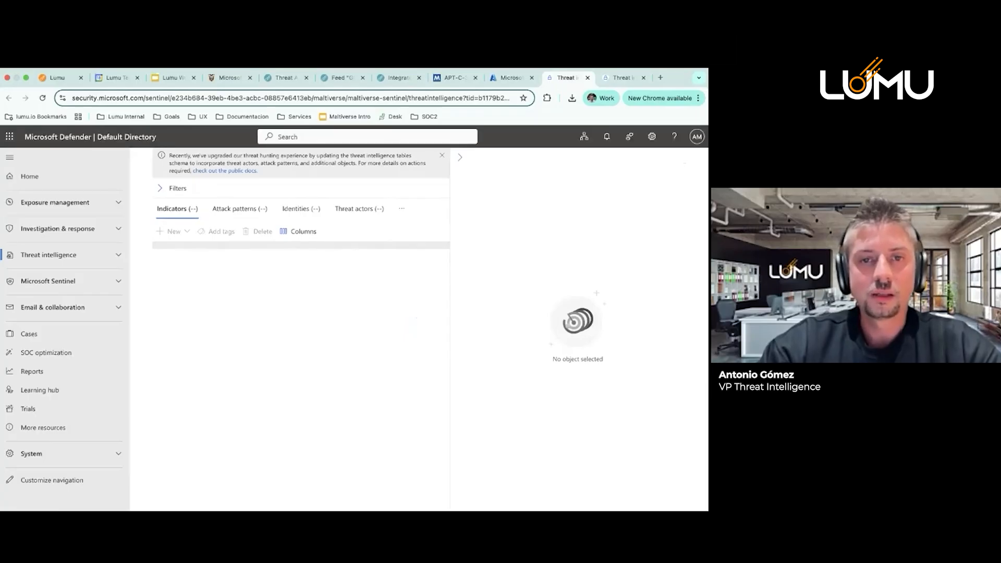
Widen the indicators table by collapsing the details pane and look through the first page of indicators
left_click(459, 157)
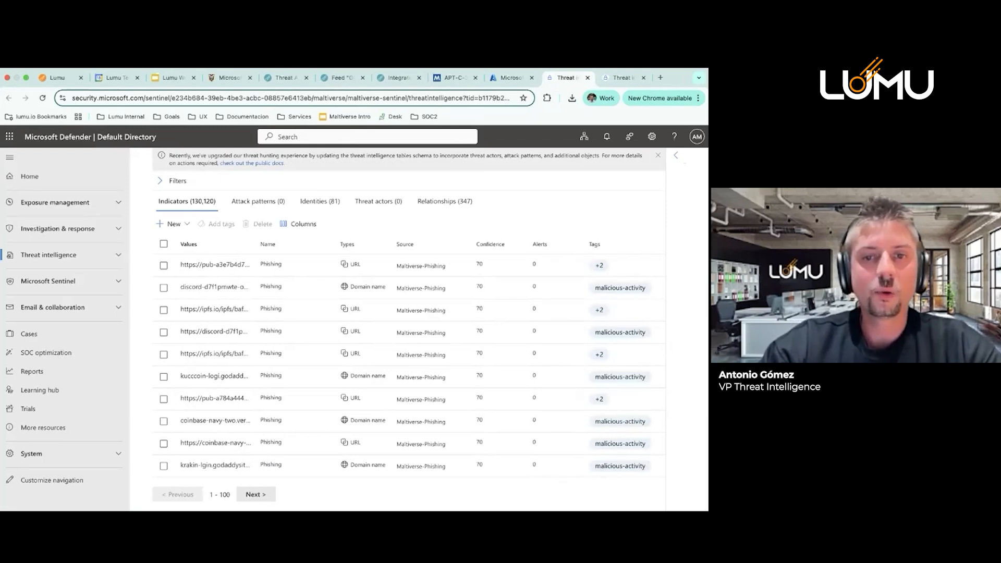
scroll(368, 324, "down", 2)
scroll(369, 323, "up", 2)
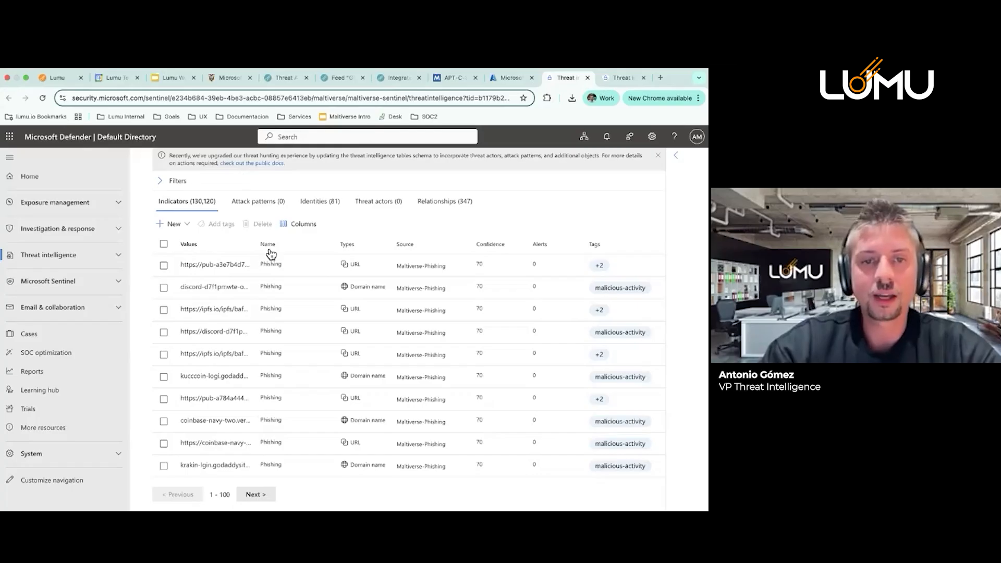
scroll(291, 315, "down", 5)
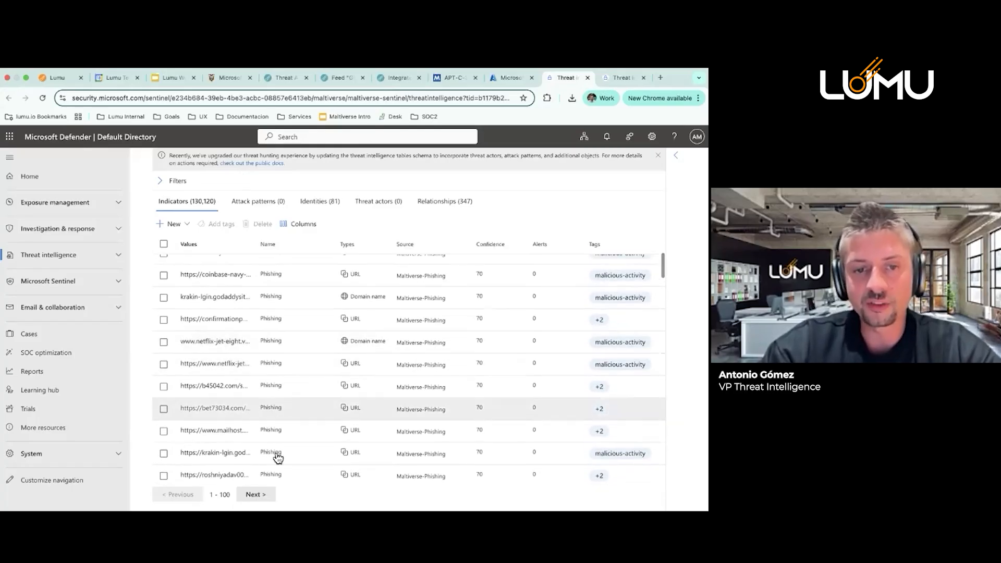
Go to the second page of indicators and examine the entries sourced from Maltiverse-G0099APTC36
left_click(261, 495)
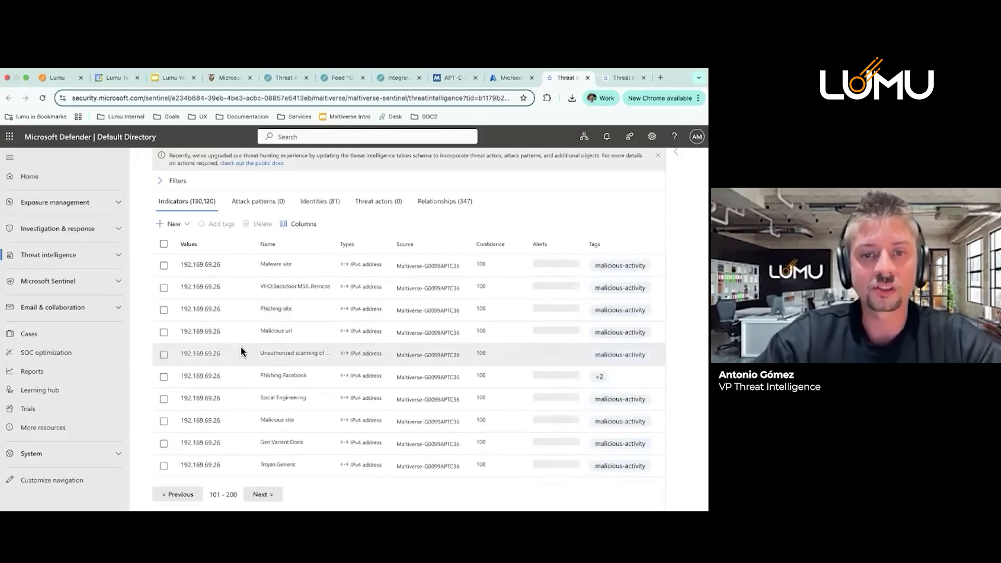
scroll(240, 345, "down", 2)
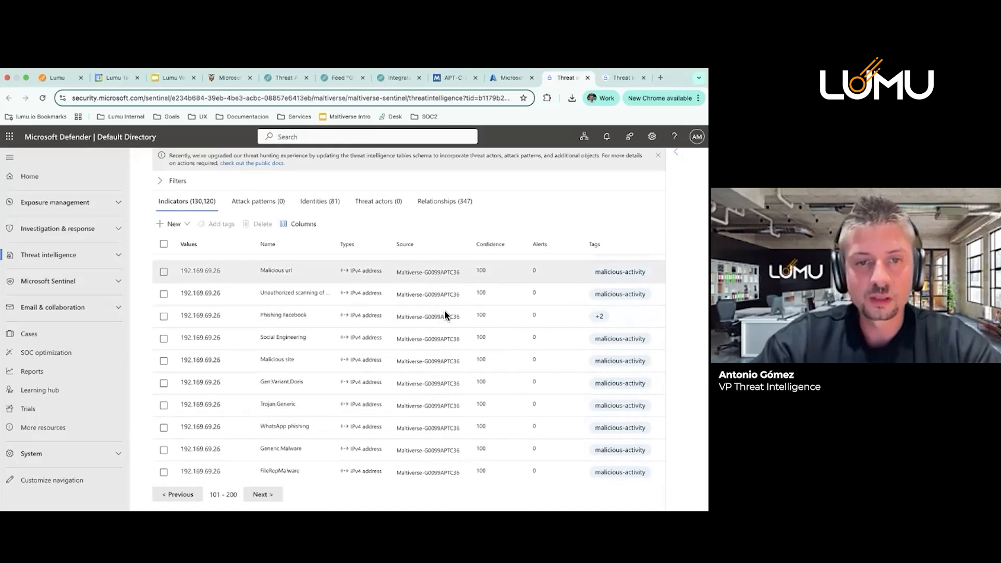
scroll(333, 327, "up", 2)
left_click(218, 313)
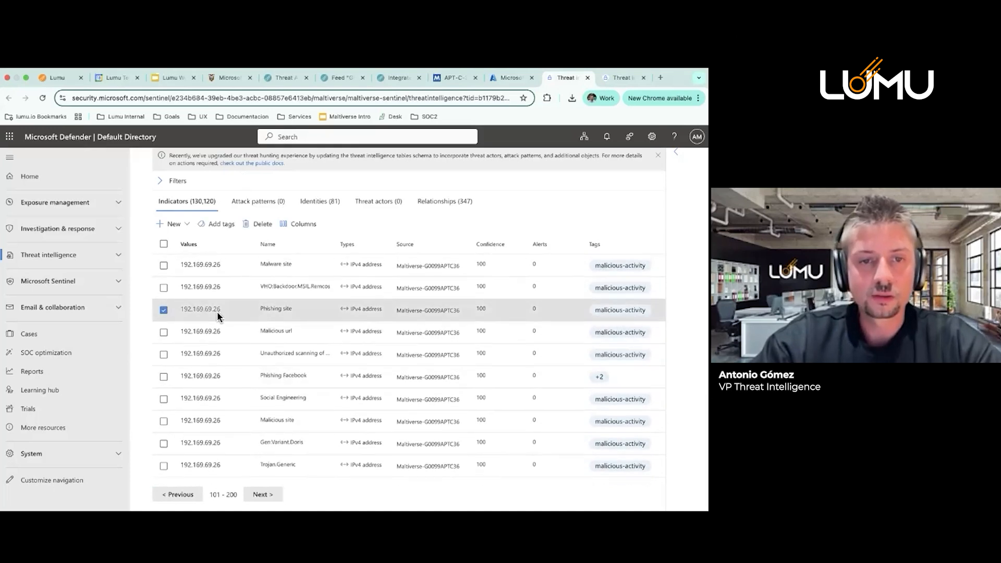
scroll(271, 416, "down", 5)
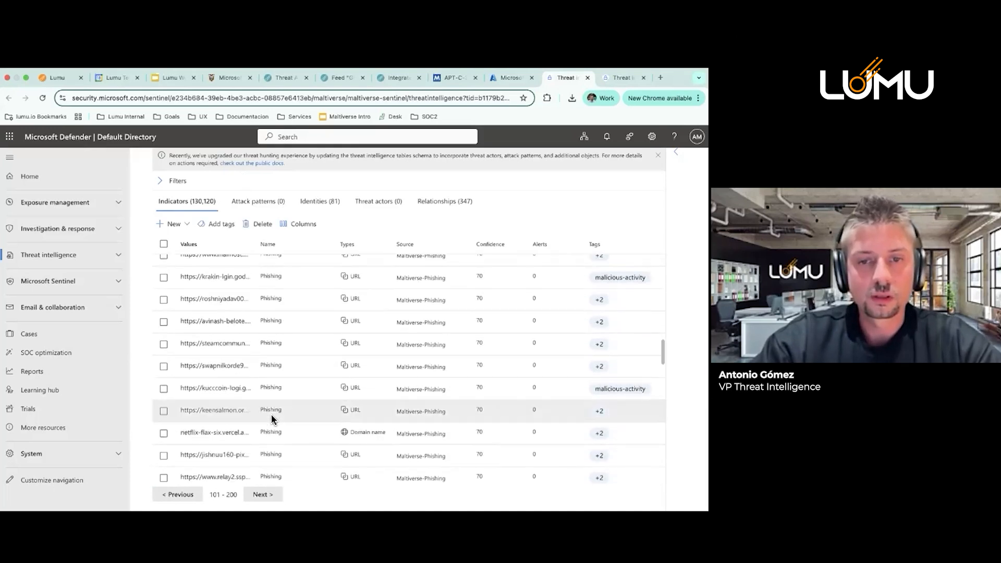
scroll(263, 391, "up", 3)
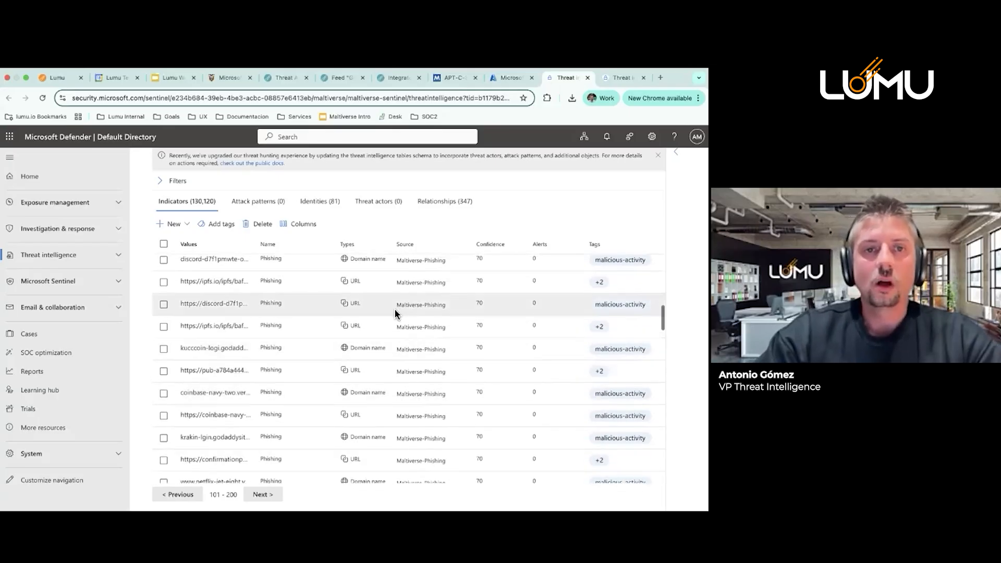
Return to Maltiverse, search the intelligence IoCs for Asyncrat and look through the results
left_click(169, 79)
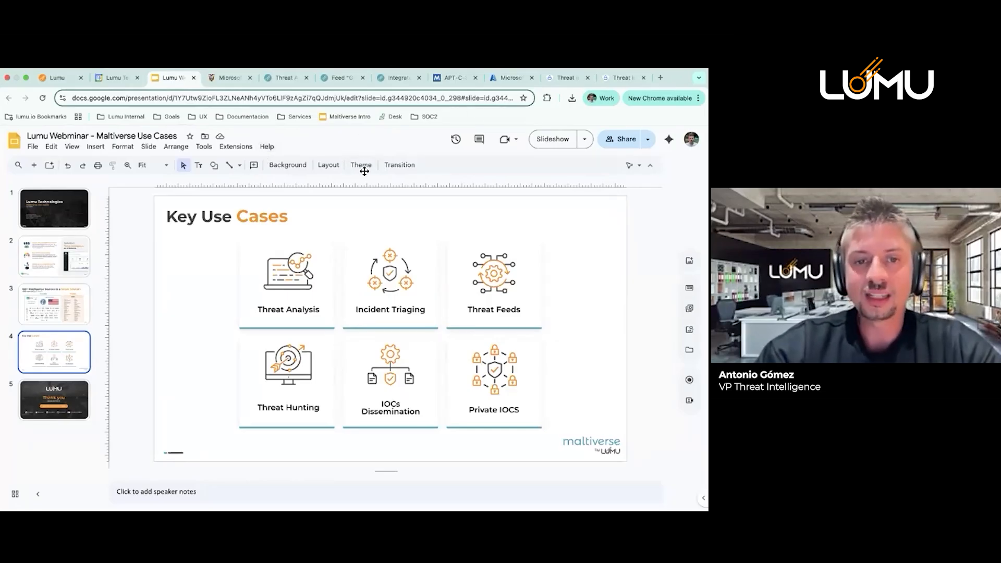
left_click(399, 79)
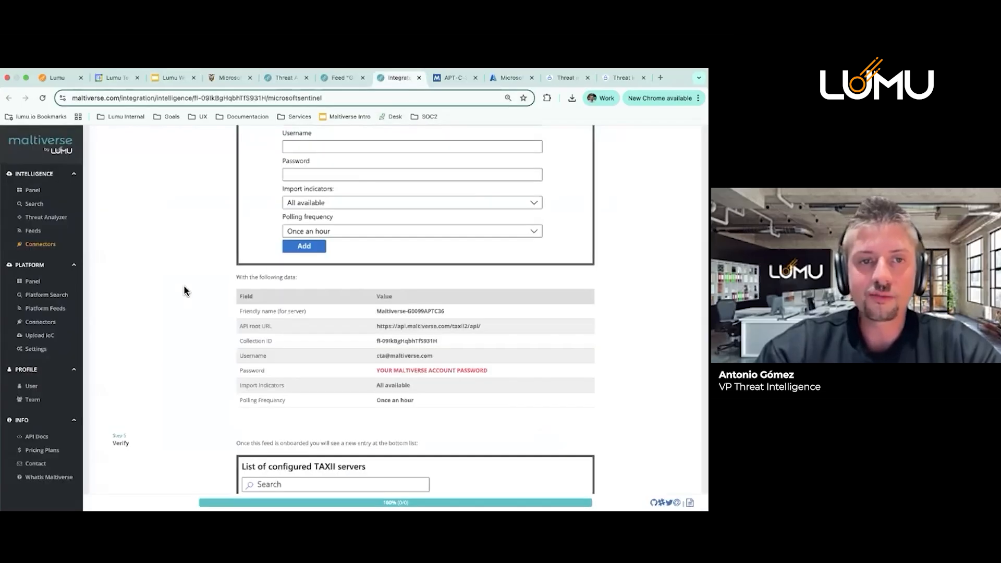
left_click(36, 205)
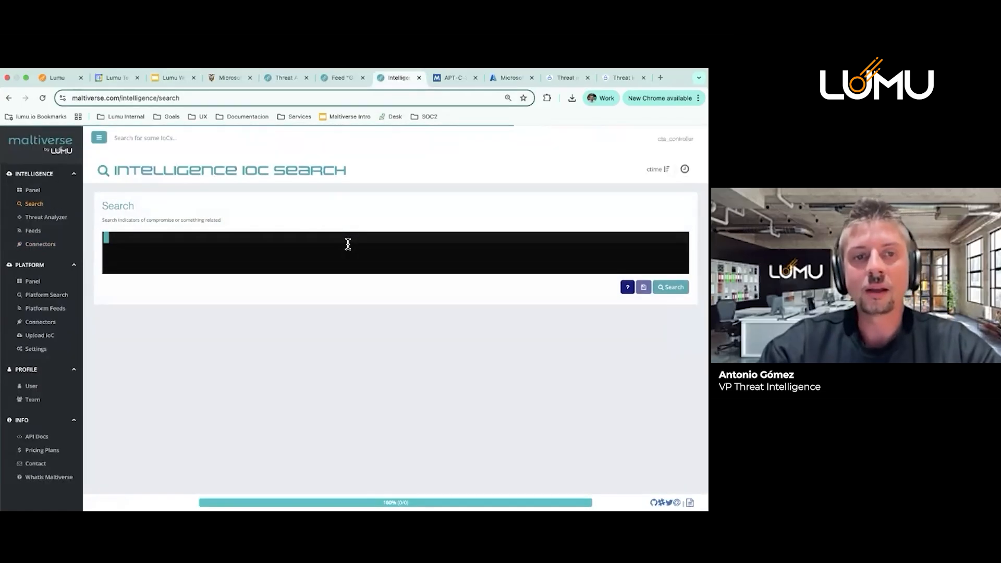
type("A")
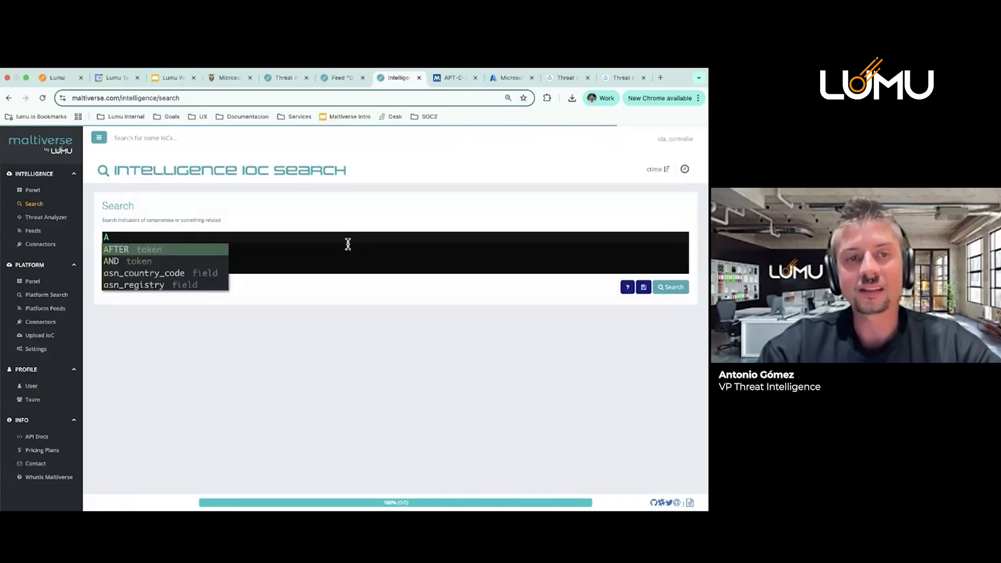
type("syncrat")
key("Return")
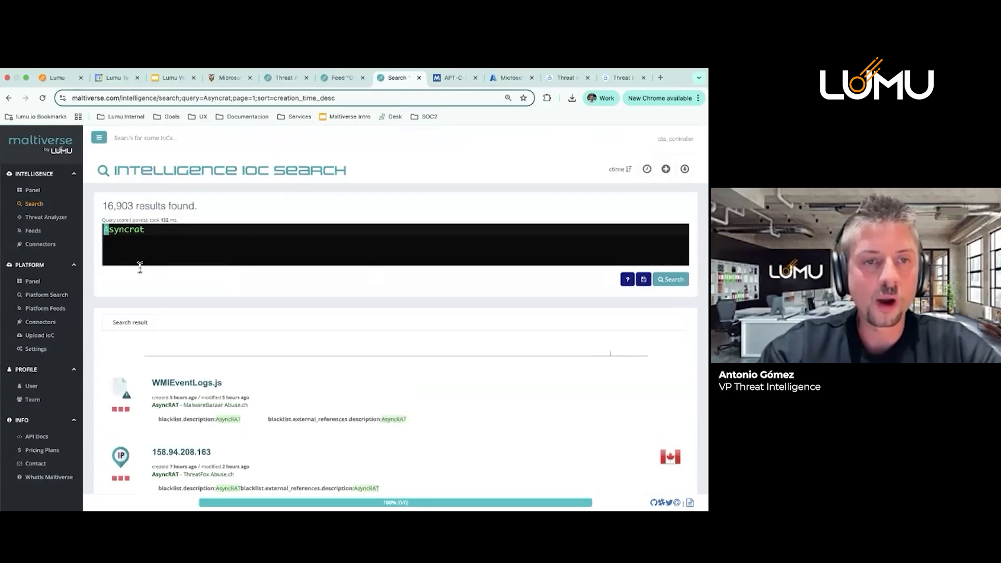
scroll(227, 313, "down", 2)
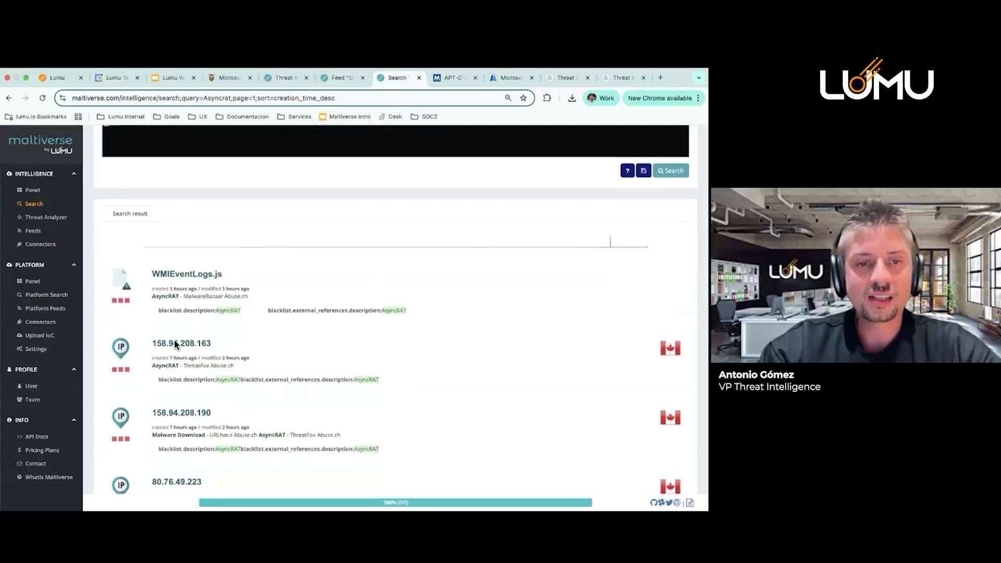
scroll(239, 342, "down", 5)
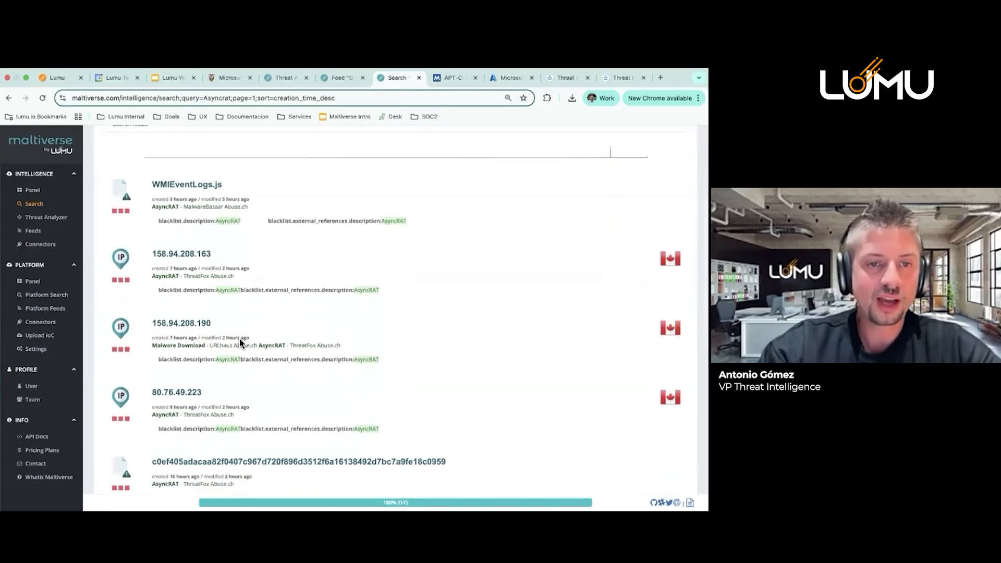
scroll(240, 342, "down", 5)
scroll(239, 343, "up", 12)
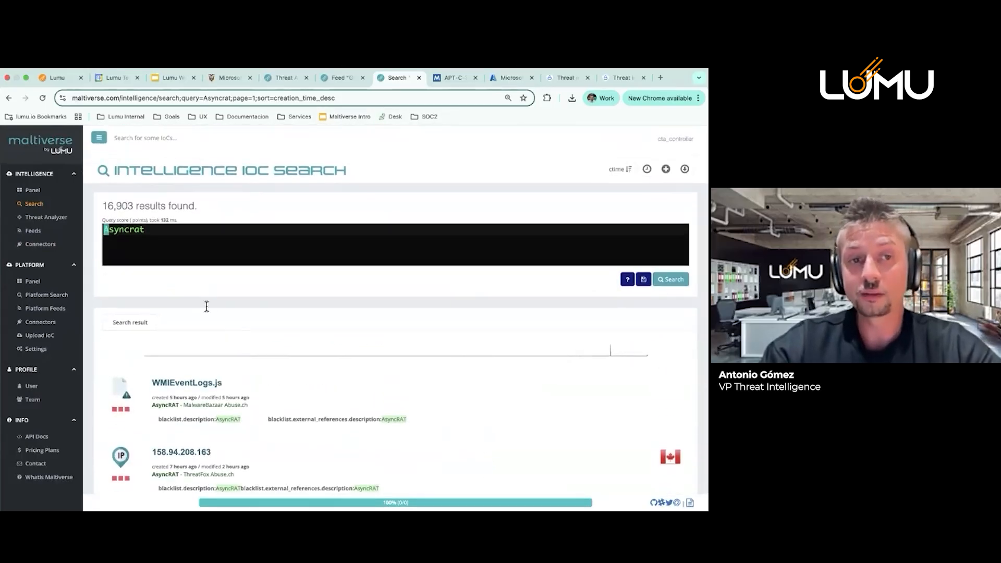
Restrict the search term to the blacklist description field as blacklist.description.keyword:"Asyncrat"
left_click(105, 230)
type("black")
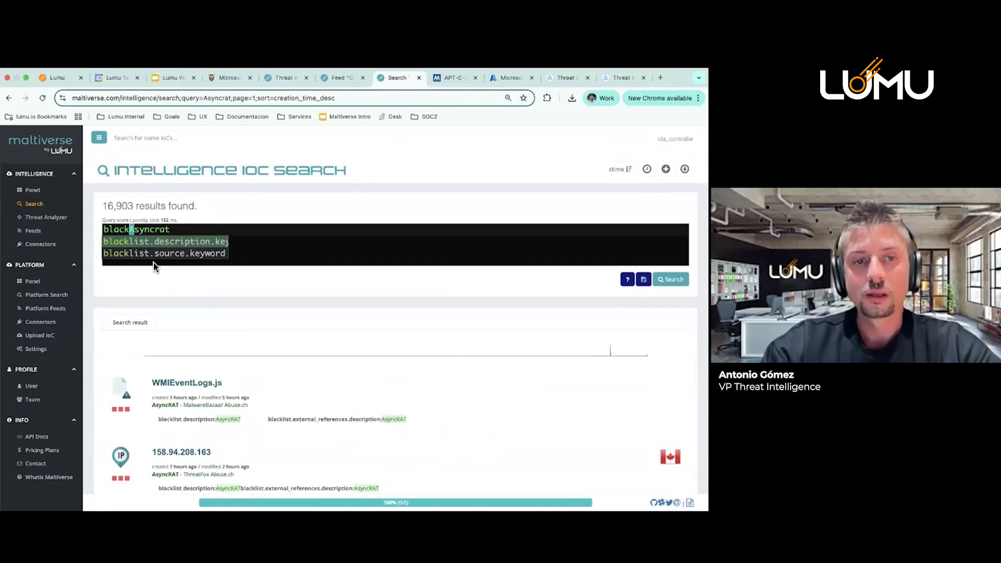
key("Return")
type("\"")
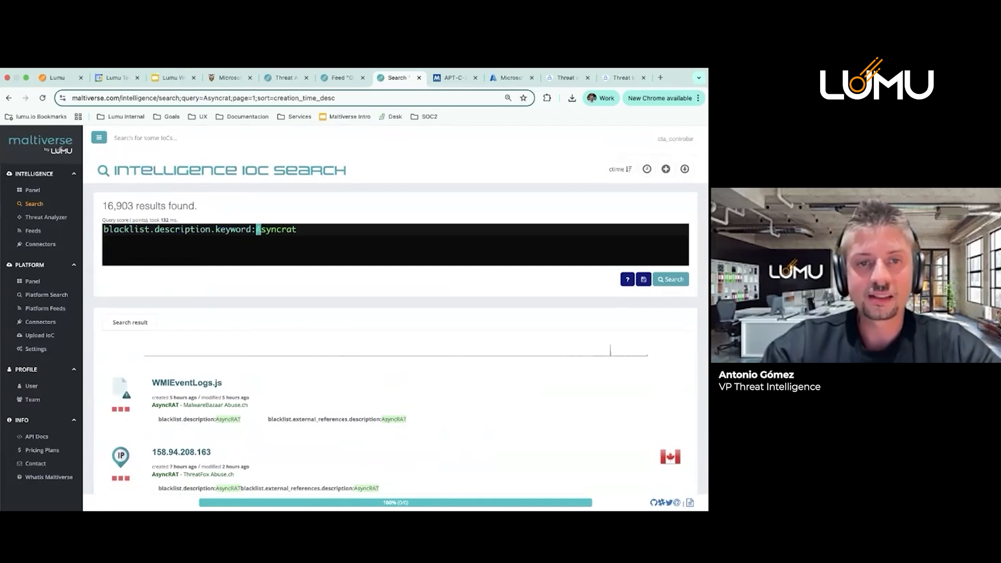
key("End")
type("\"")
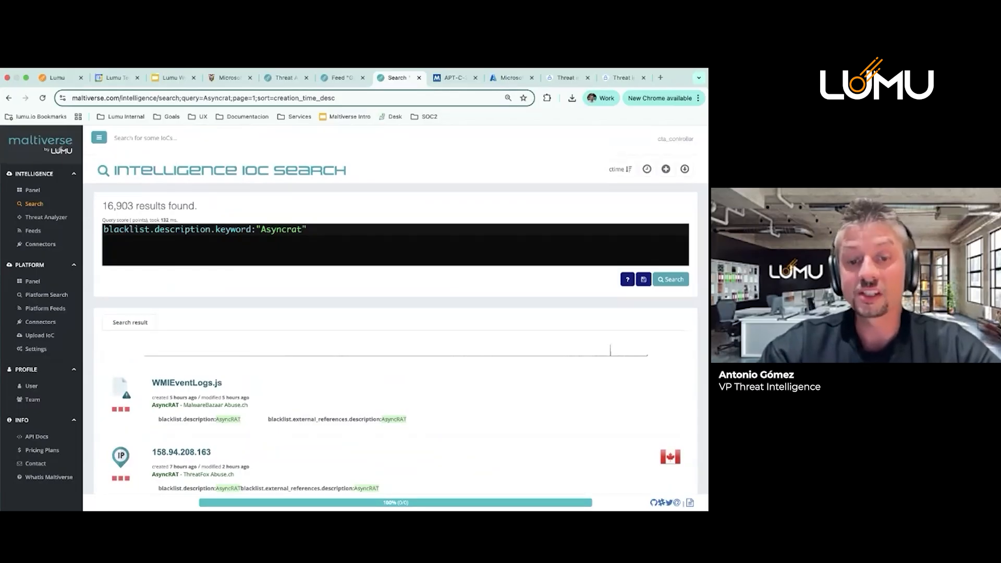
Extend the query with AND classification:malicious, run it and look through the first page of results
type(" AND")
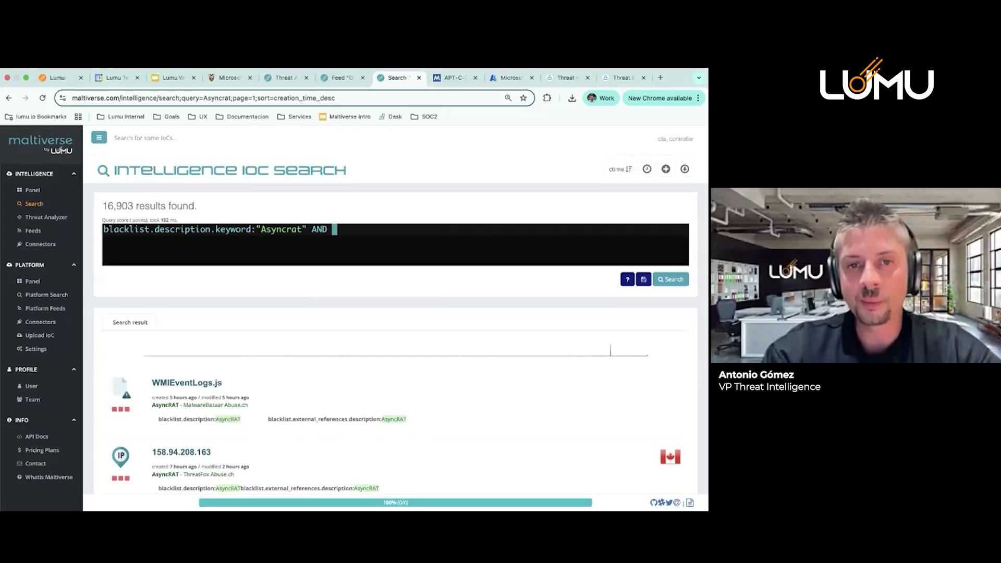
type("classification")
type(":")
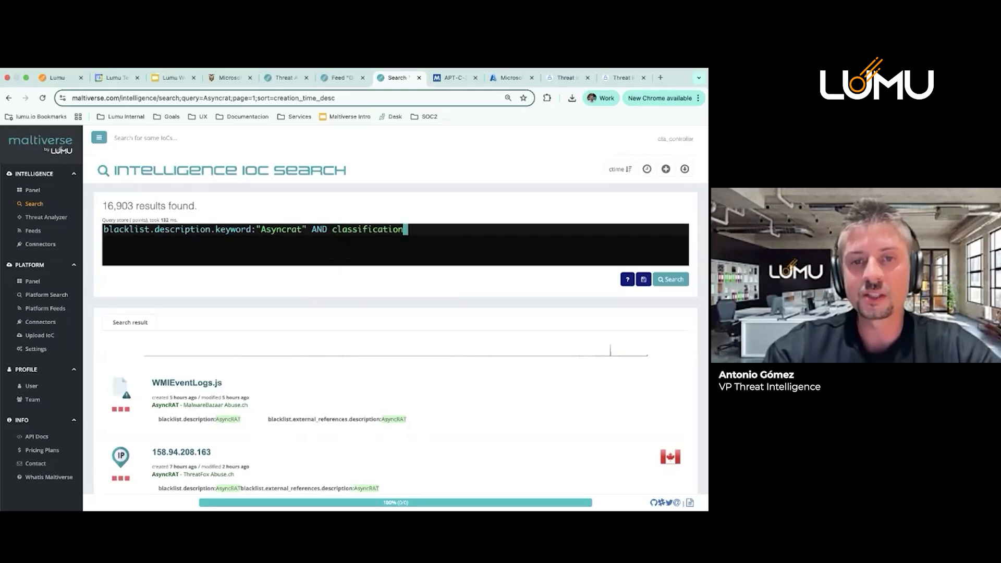
type("malicious")
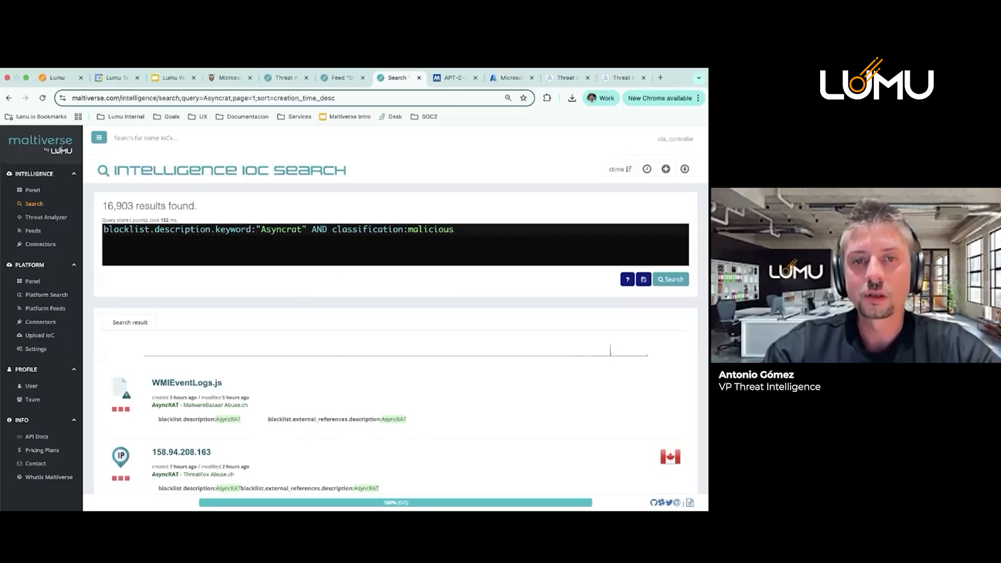
key("Return")
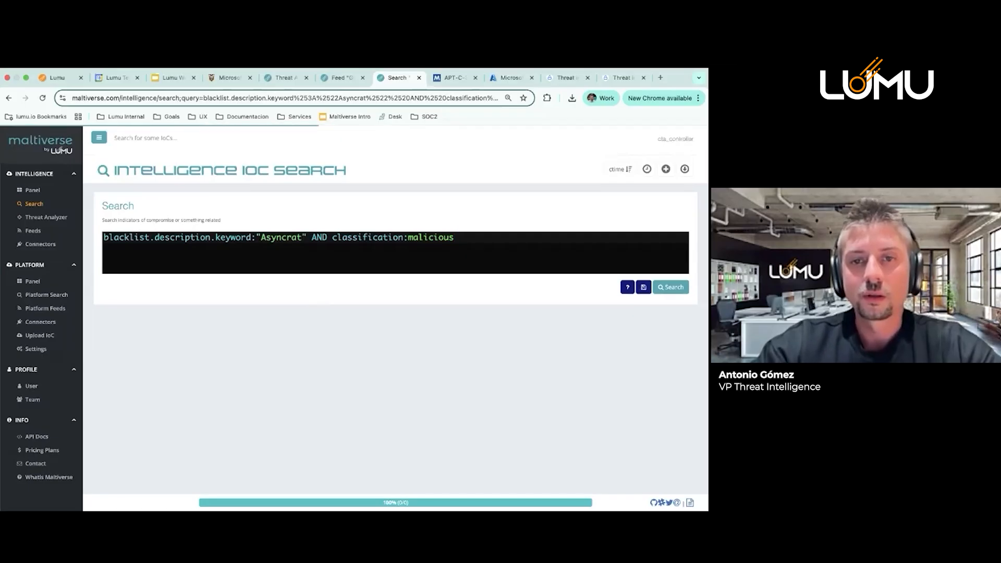
scroll(356, 247, "down", 7)
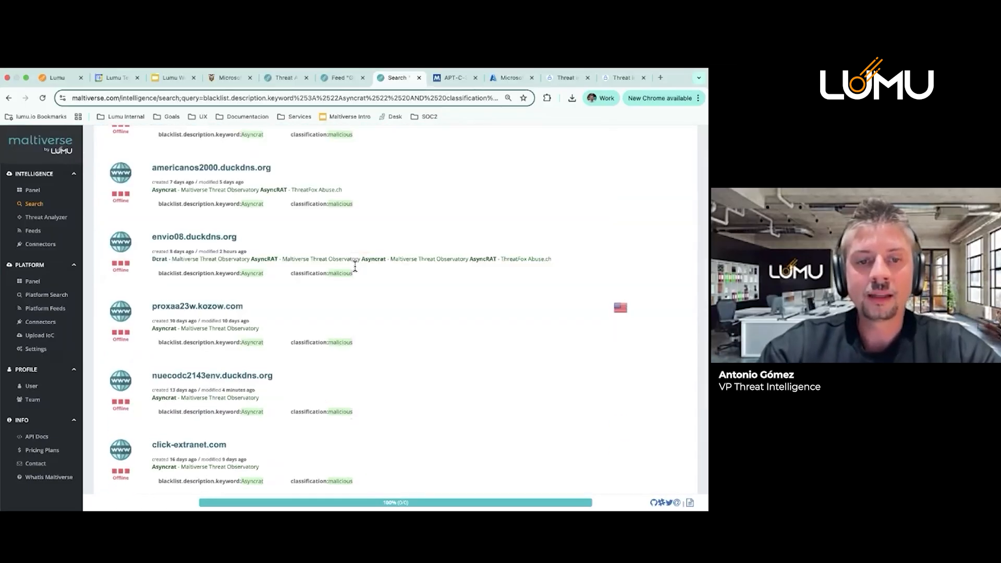
scroll(355, 266, "down", 5)
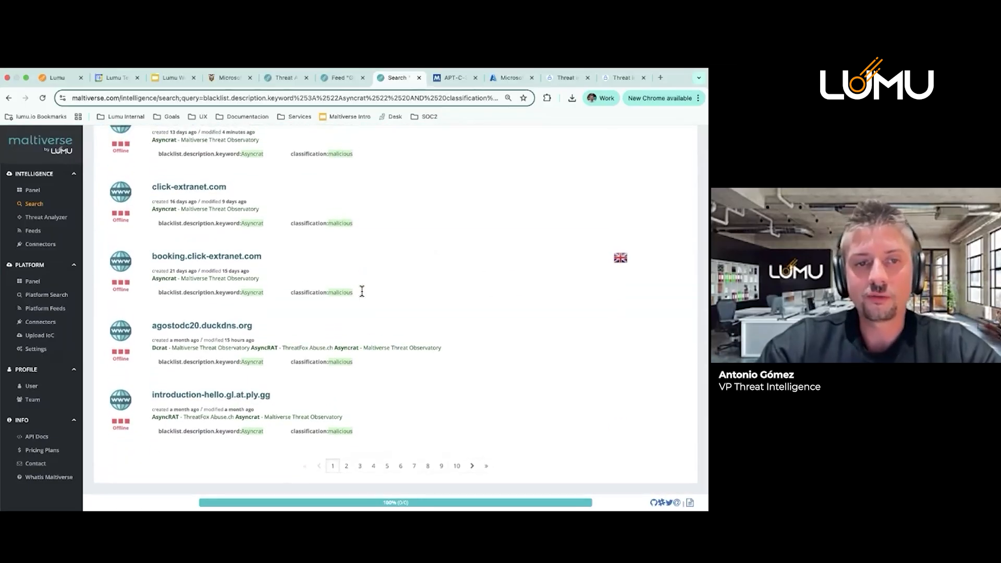
scroll(296, 364, "up", 12)
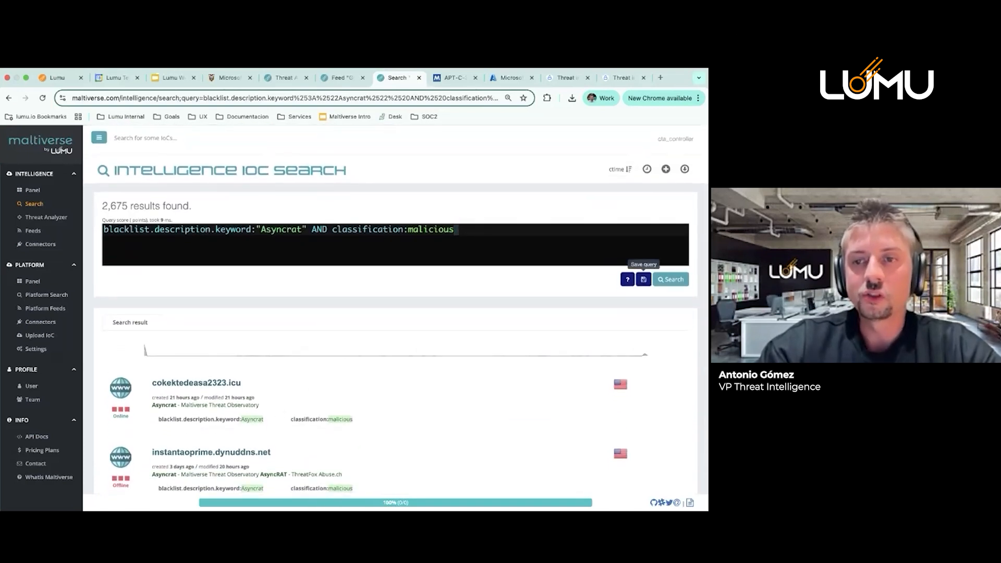
Save the query as a Threat Intel Feed named "Async RAT"
left_click(644, 279)
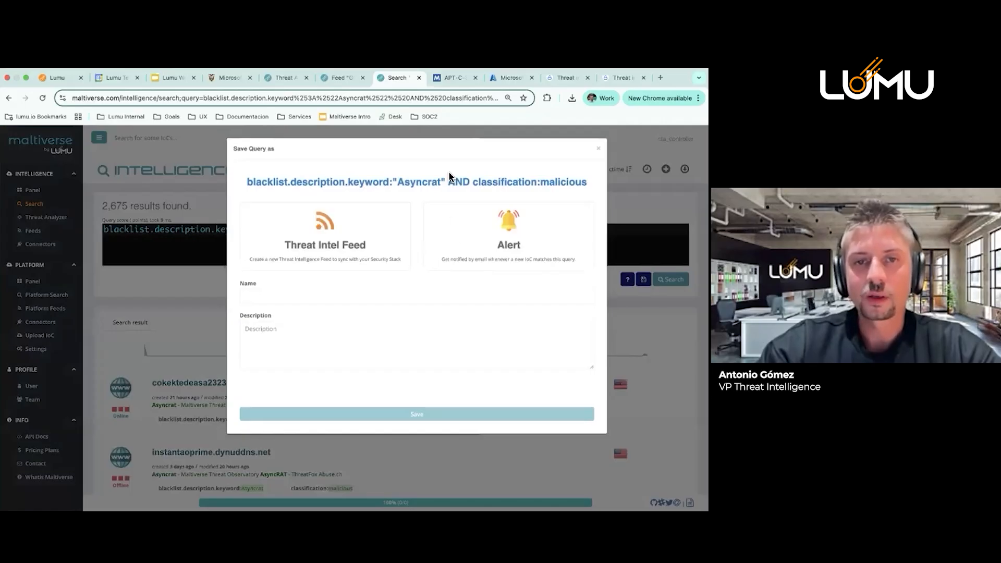
left_click(359, 258)
left_click(361, 301)
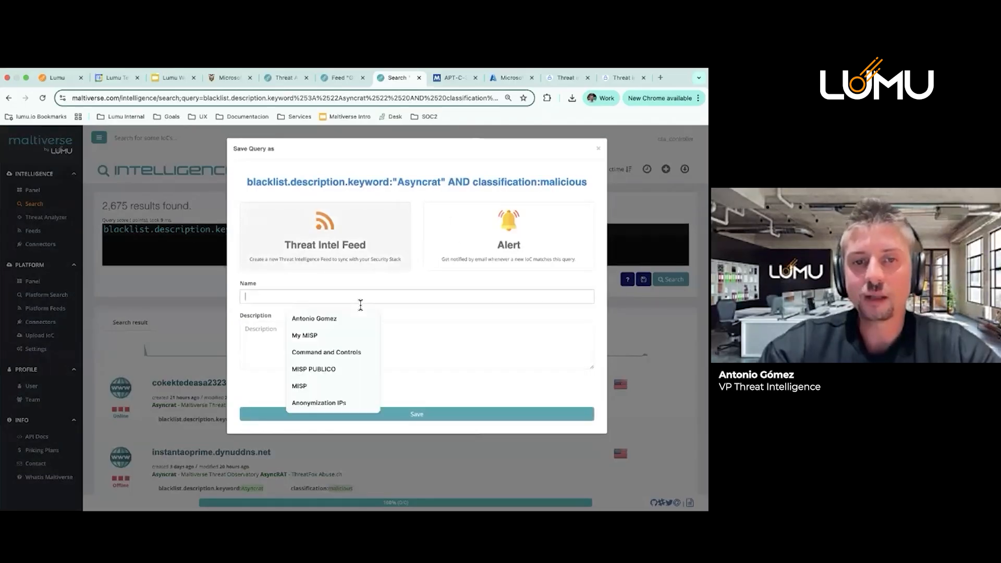
left_click(308, 272)
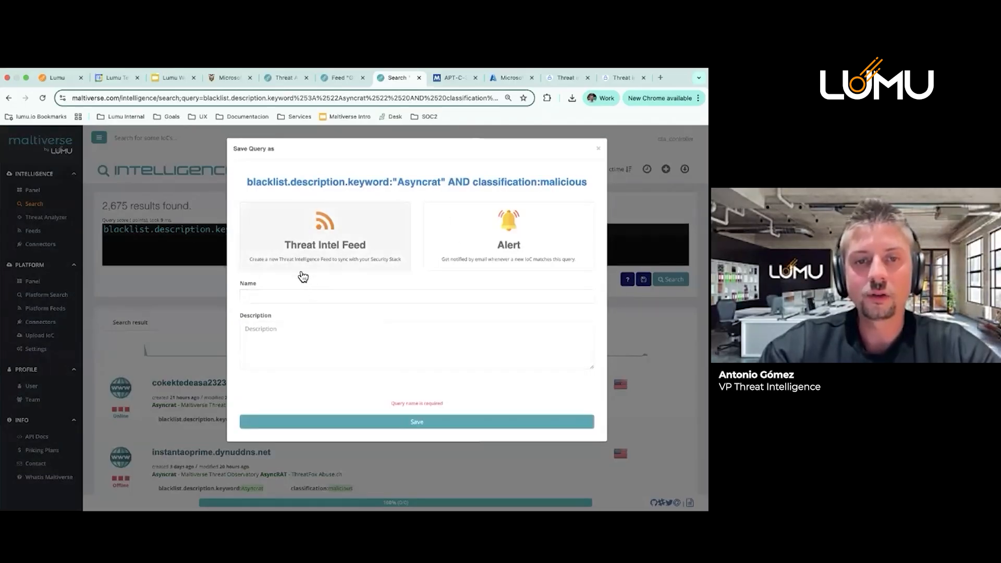
left_click(289, 304)
type("A")
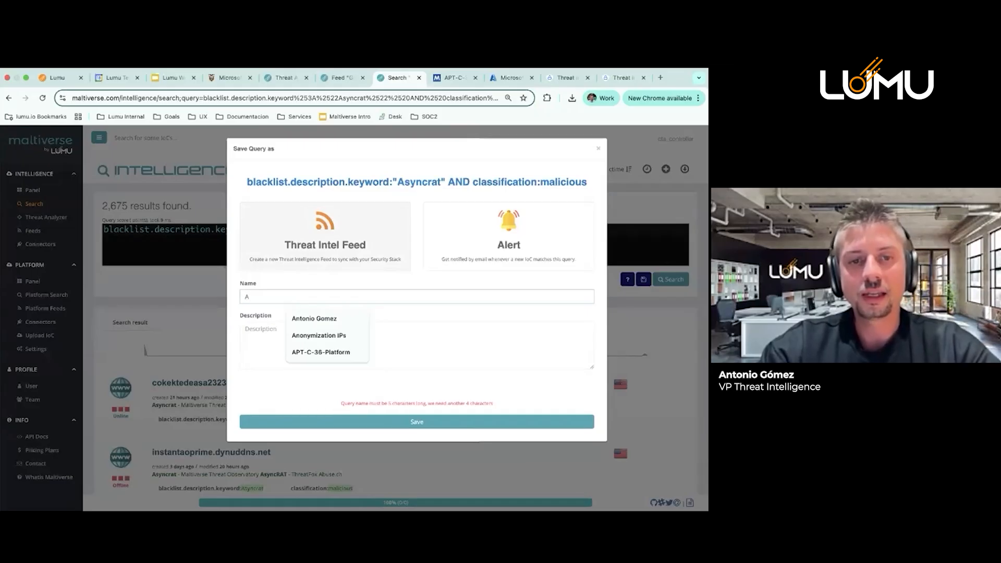
type("sync RAT")
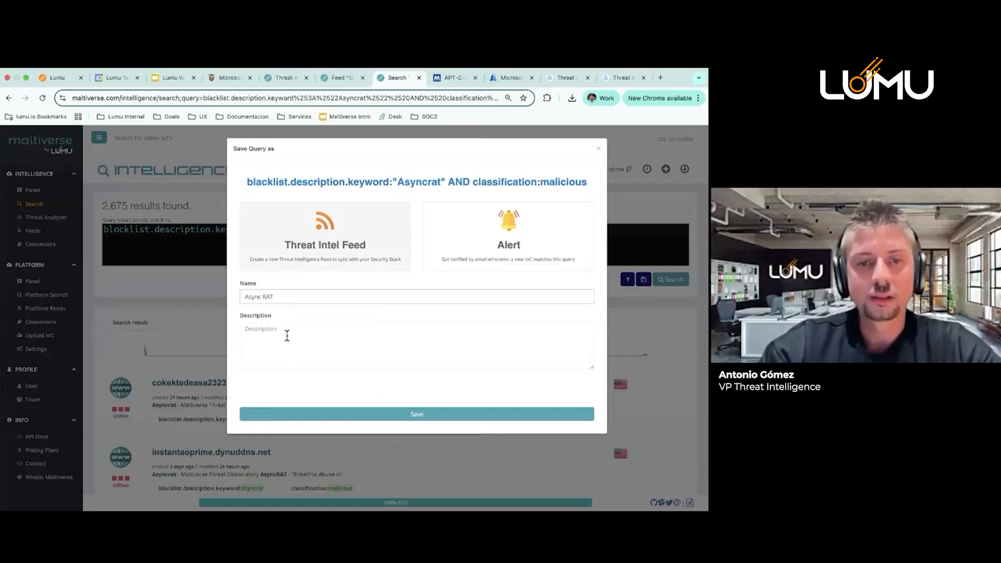
left_click(385, 415)
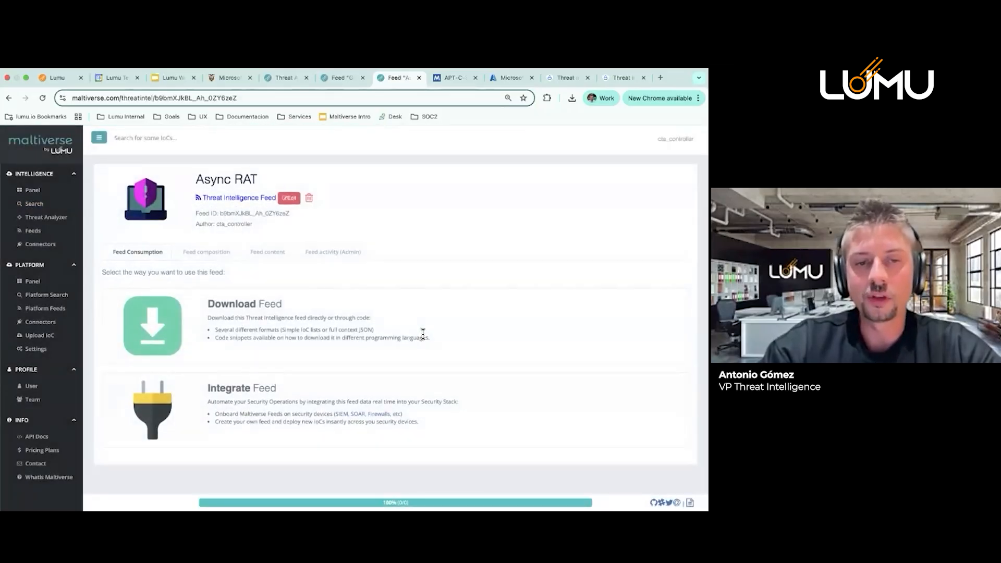
Browse the connectors available for integrating the Async RAT feed, then close the list
left_click(331, 387)
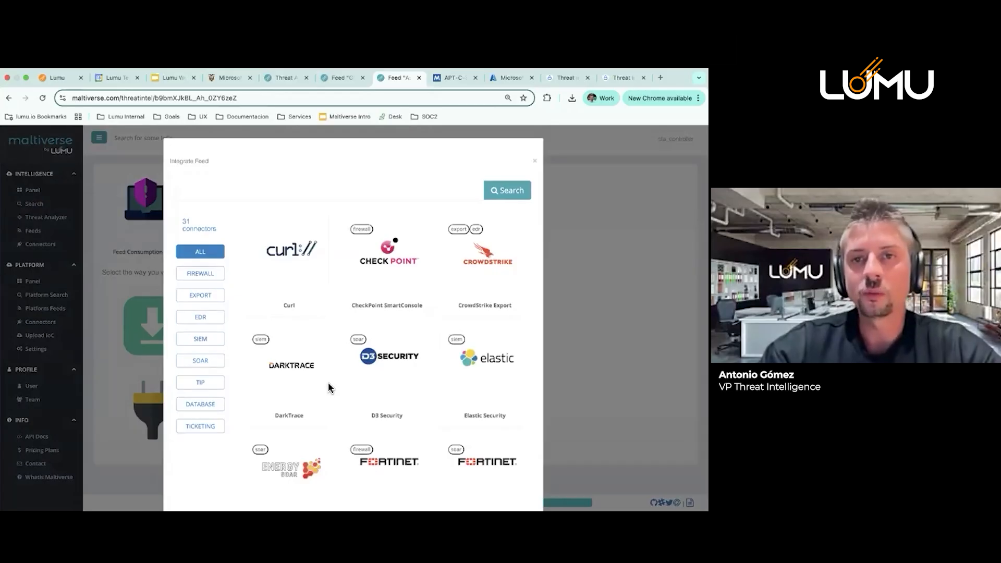
scroll(353, 323, "down", 5)
key("Escape")
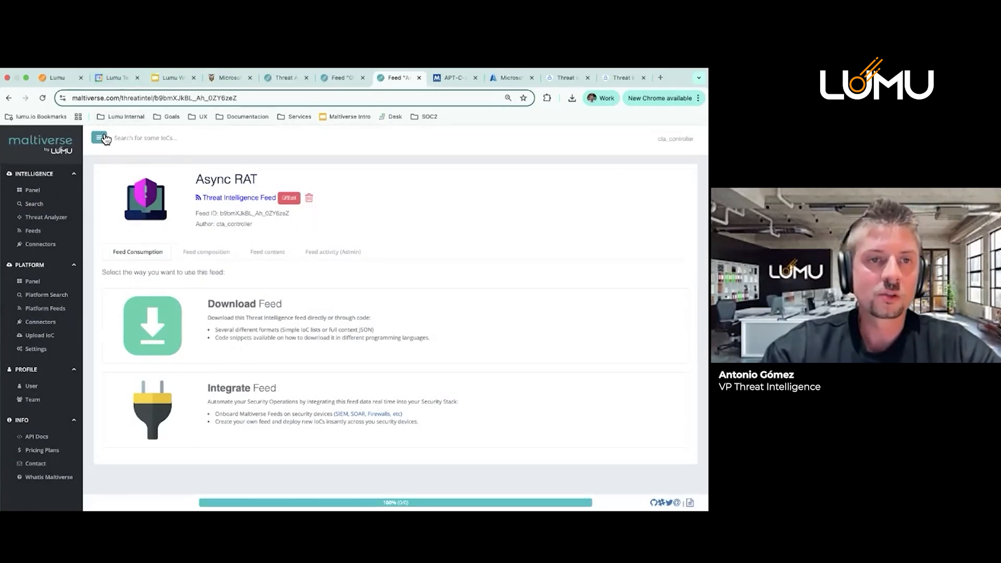
Return to the Key Use Cases slide, then open the EcuCERT APT-C-36 alert PDF and examine its indicators of compromise on pages 16 and 17
left_click(125, 80)
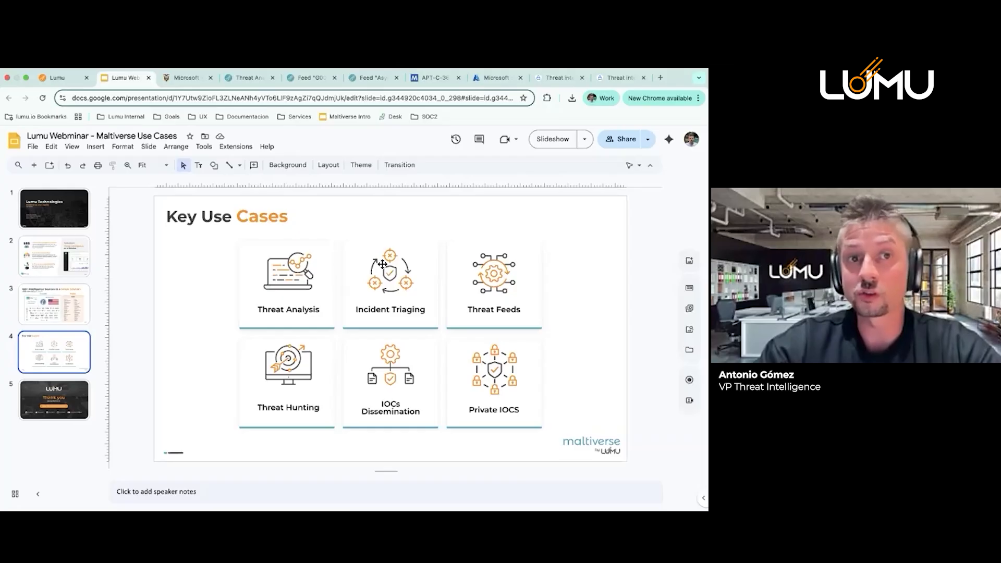
left_click(185, 78)
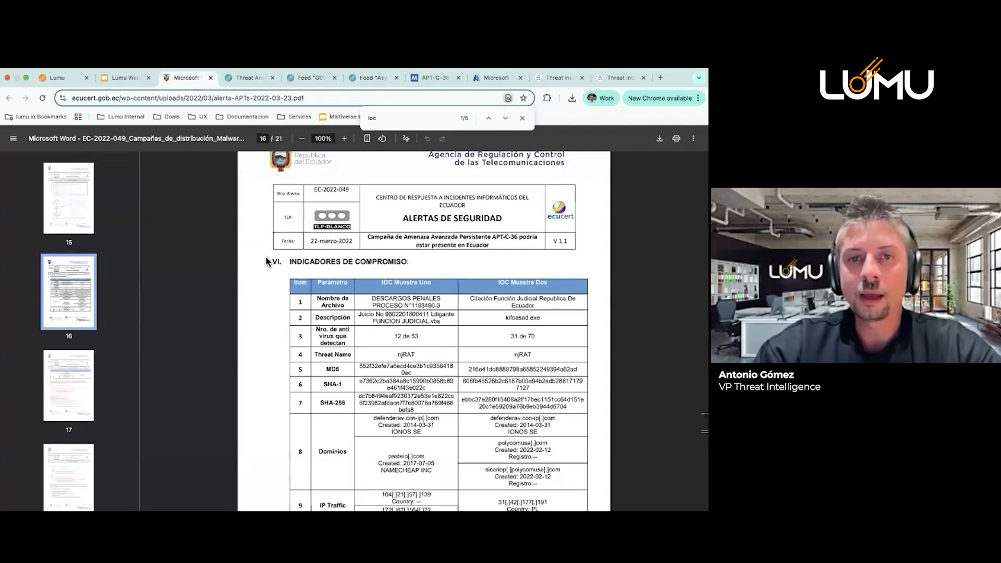
scroll(266, 260, "up", 4)
scroll(266, 261, "up", 5)
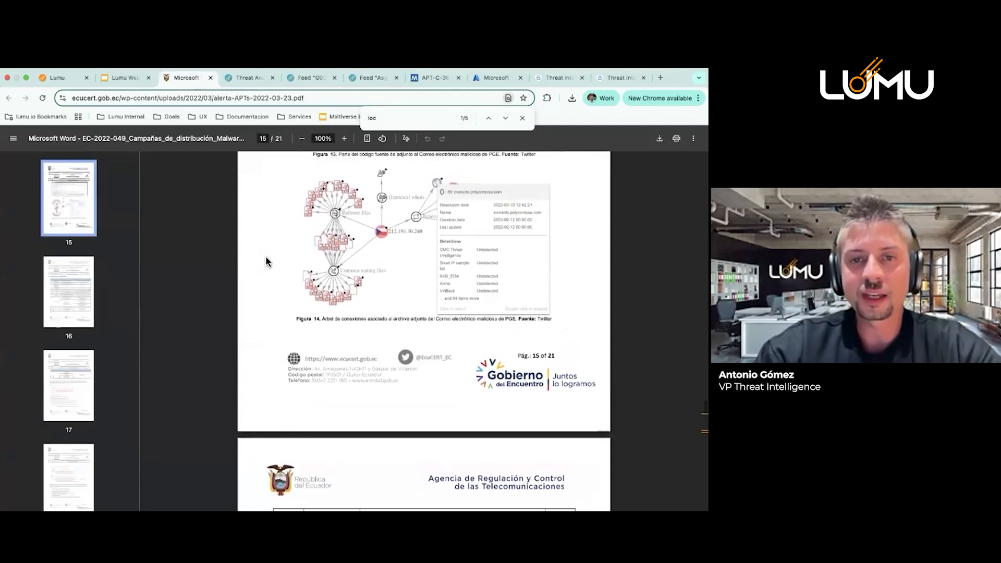
scroll(266, 261, "down", 8)
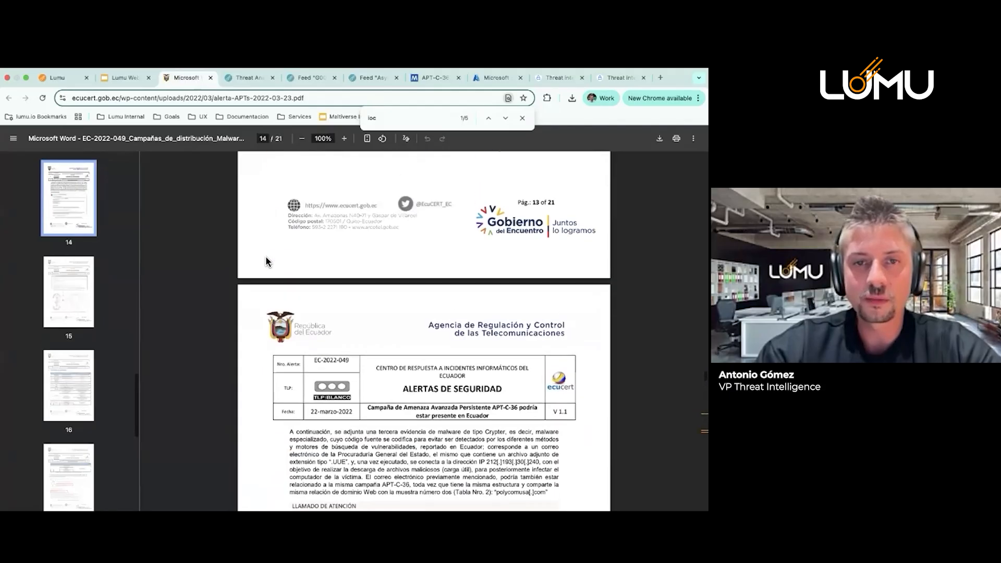
scroll(266, 260, "down", 15)
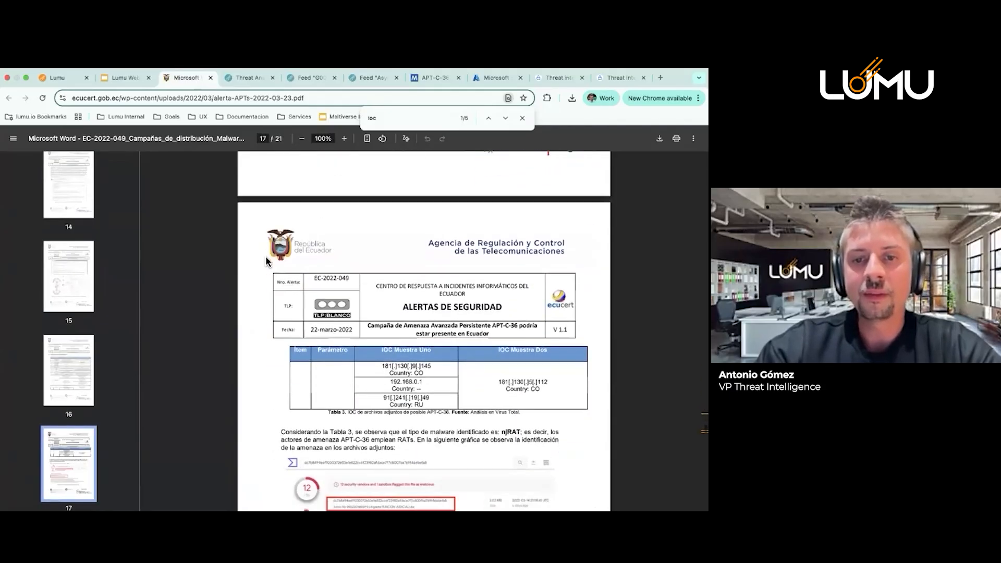
scroll(265, 261, "down", 3)
scroll(266, 261, "up", 8)
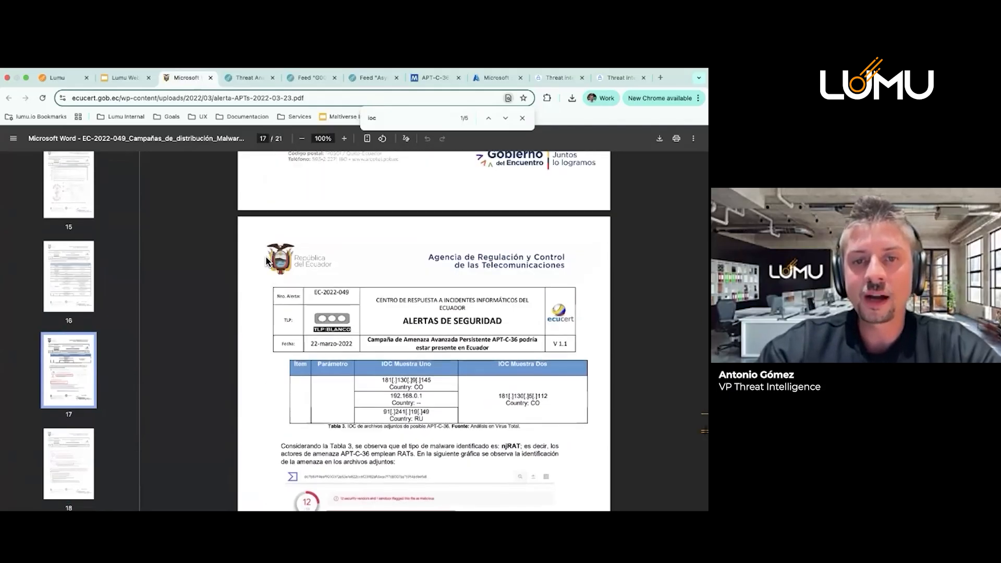
scroll(266, 261, "up", 4)
scroll(266, 260, "down", 5)
scroll(266, 261, "up", 6)
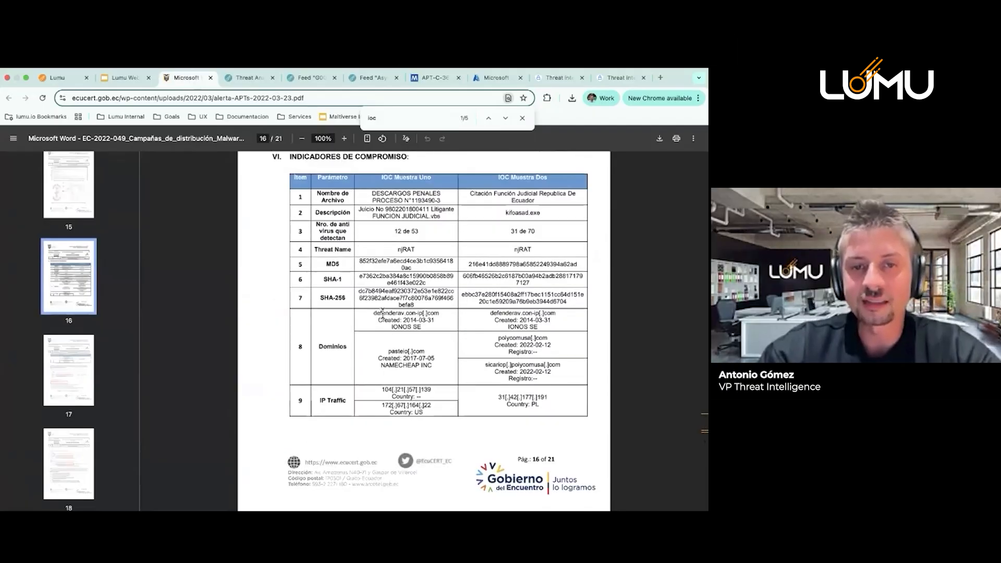
Copy the addresses in the IP Traffic row of the indicators of compromise table on page 16
scroll(383, 313, "down", 1)
scroll(383, 312, "down", 3)
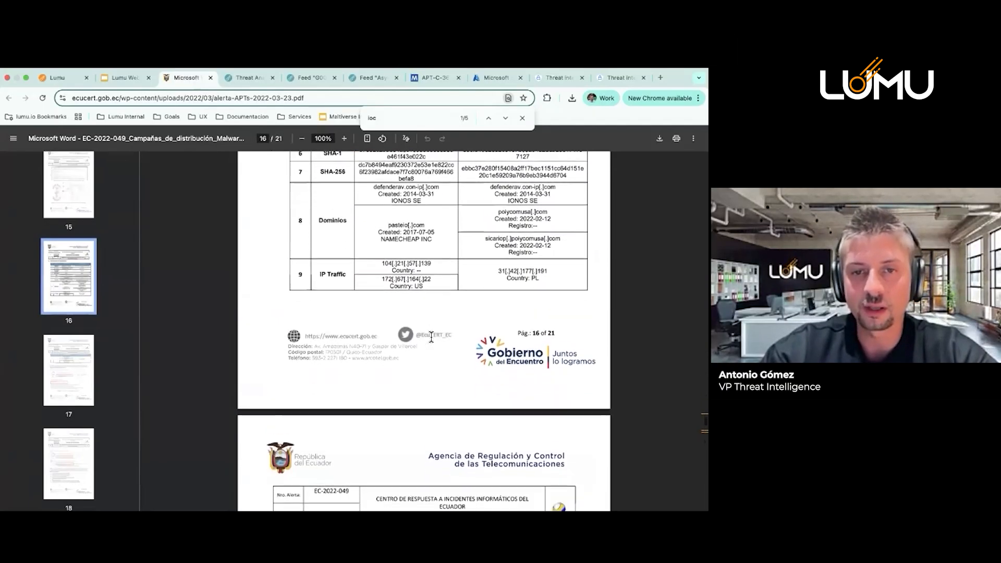
left_click_drag(382, 256, 446, 275)
key("super+c")
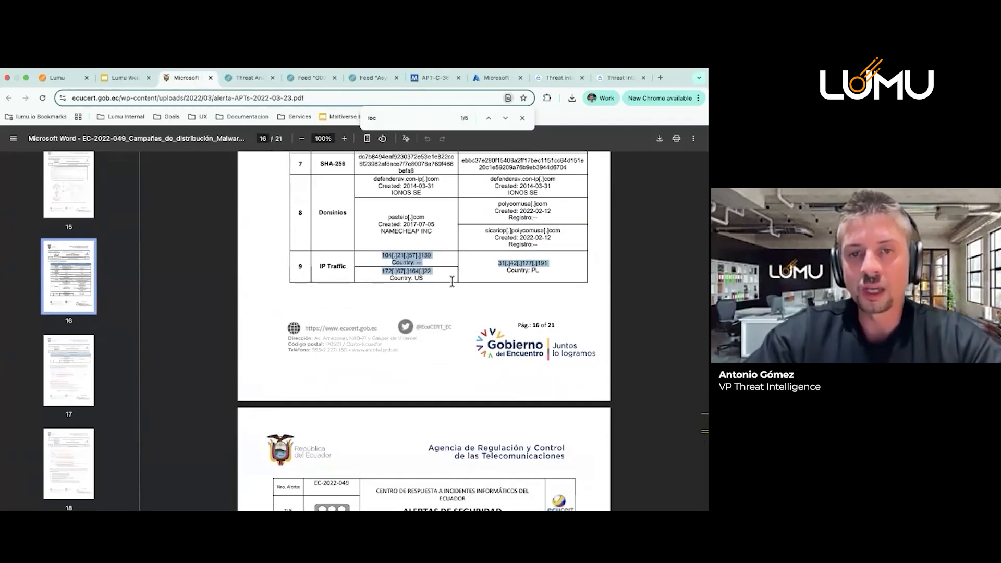
Paste the IP addresses copied from the alert into Maltiverse's IoC uploader and proceed to the indicator information form
scroll(452, 282, "down", 1)
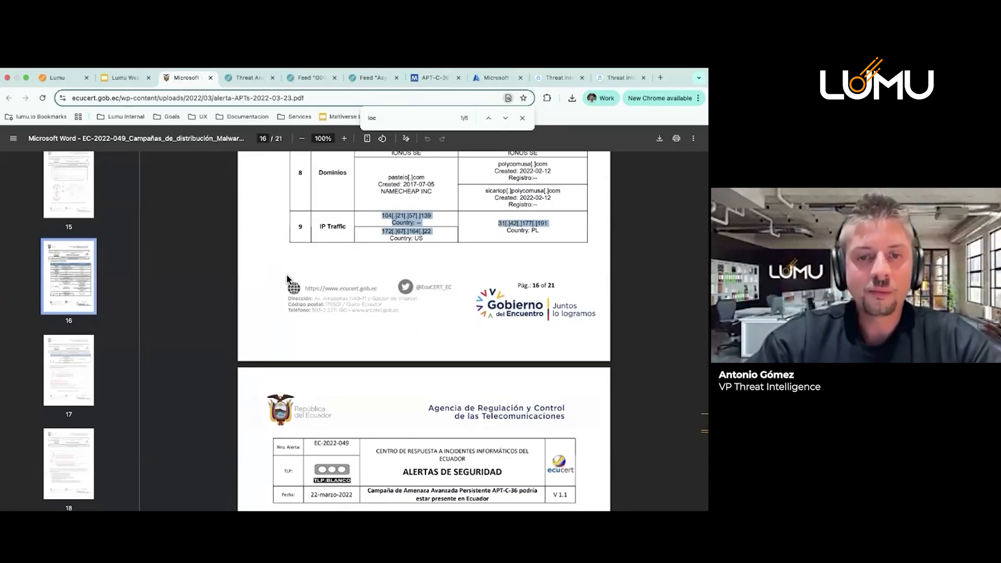
left_click(245, 79)
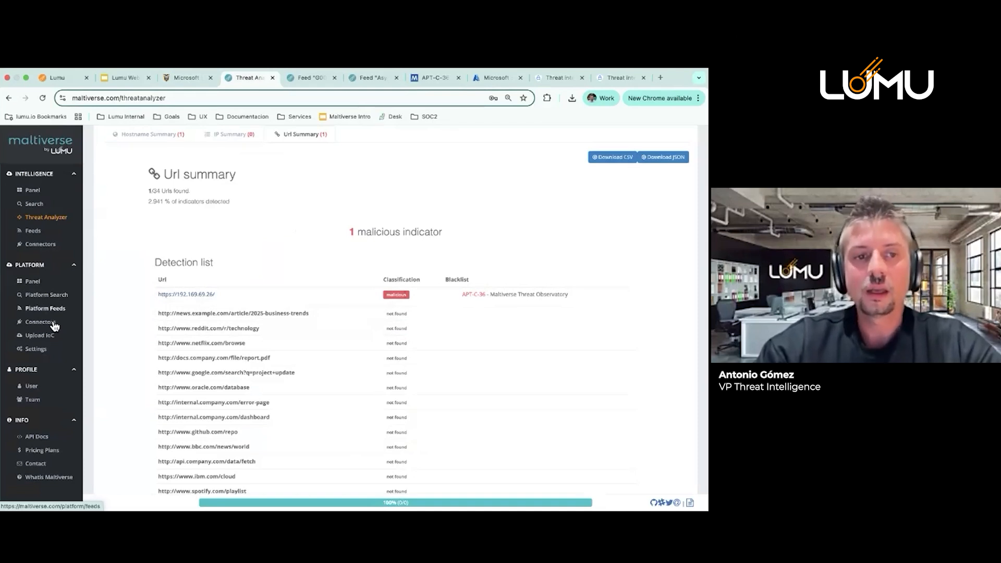
left_click(40, 336)
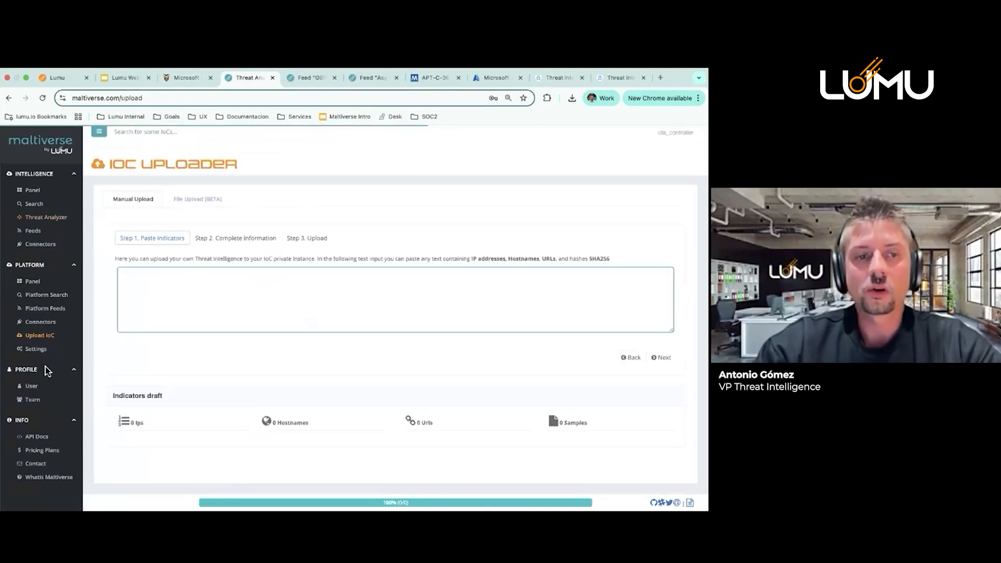
left_click(189, 309)
key("super+v")
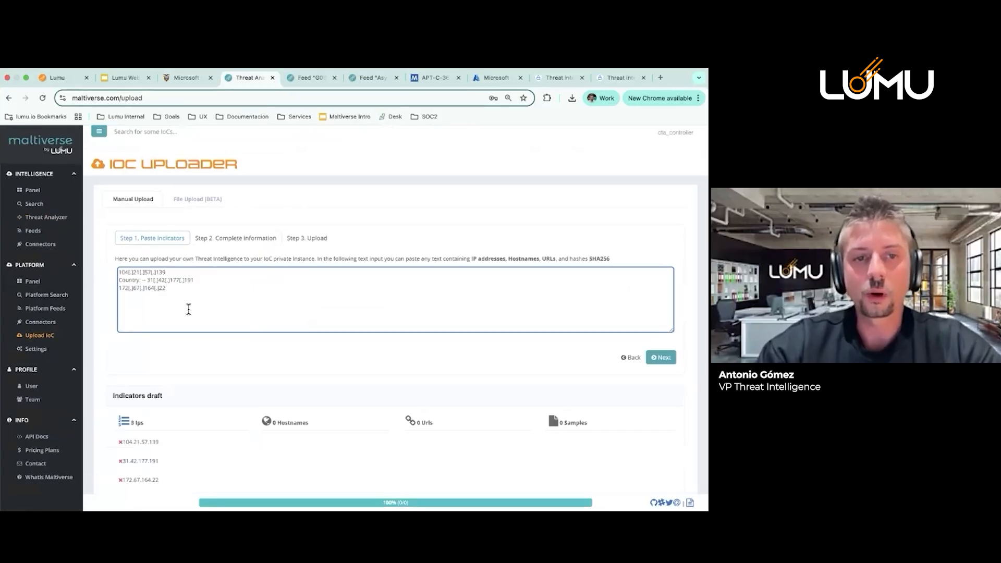
scroll(189, 309, "down", 1)
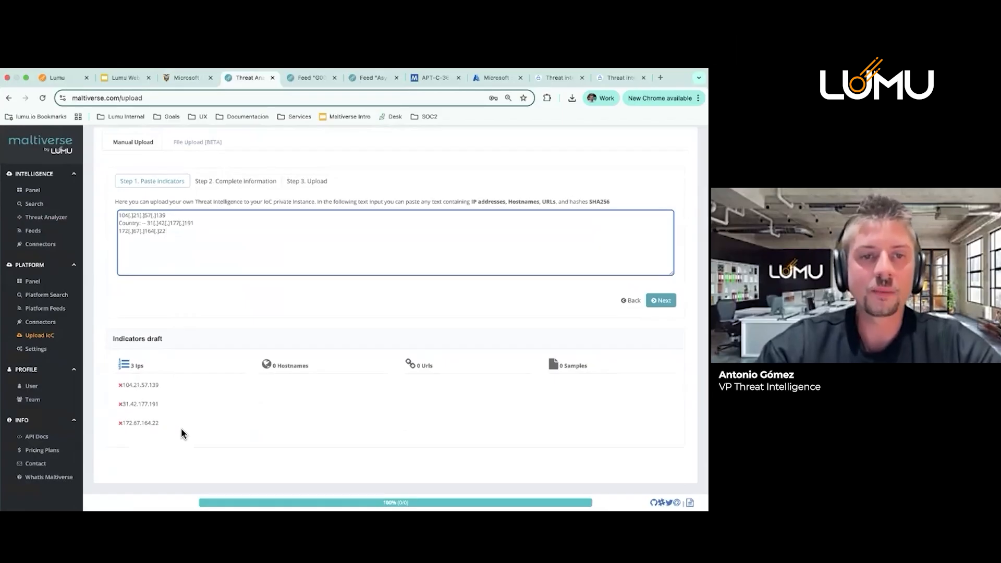
left_click(661, 300)
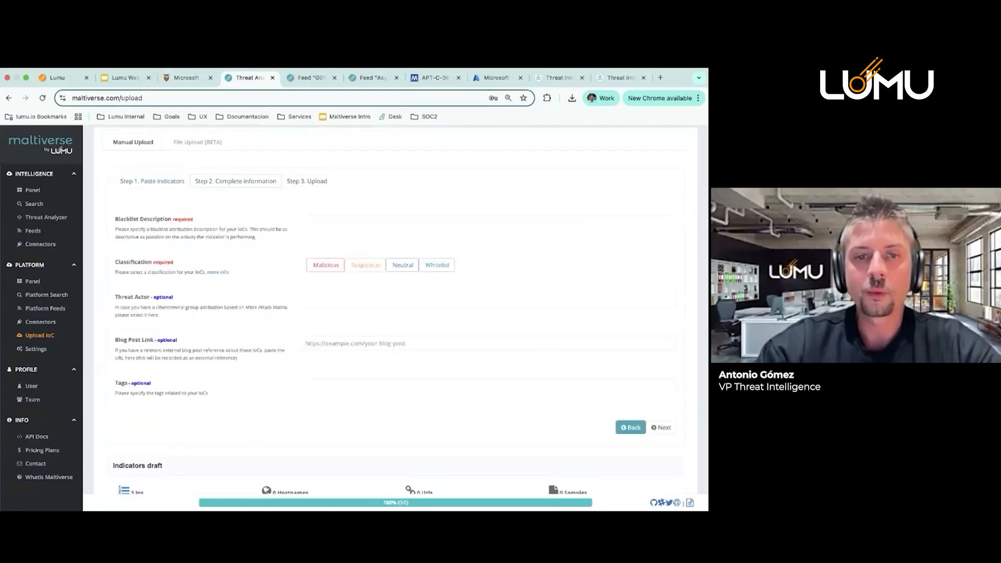
Give the indicators the blacklist description APT-C-36 and classify them as Malicious
left_click(406, 231)
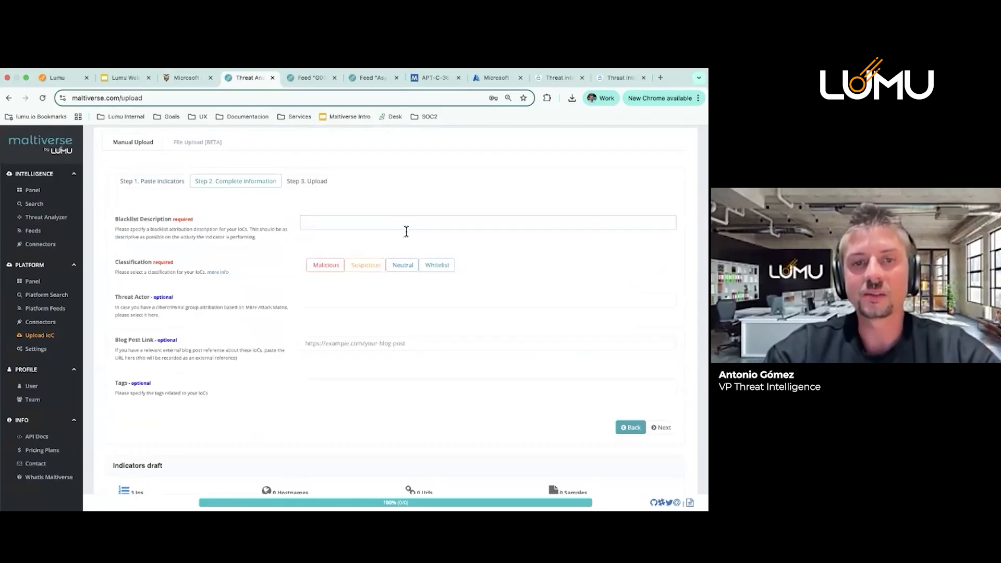
type("APT-C-36")
left_click(319, 265)
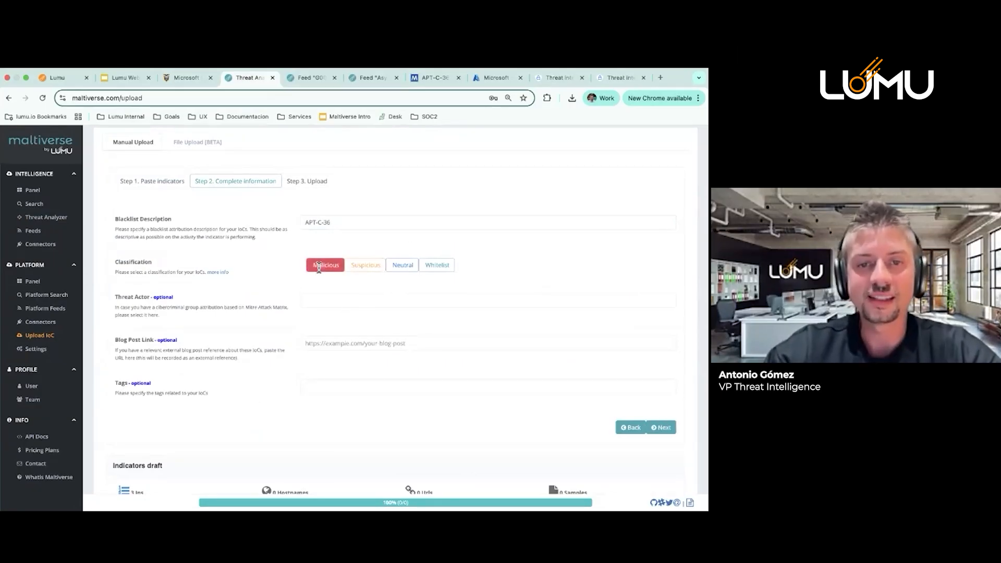
Attribute the indicators to threat actor G0099 - APT-C-36 and publish them to the private platform
left_click(322, 301)
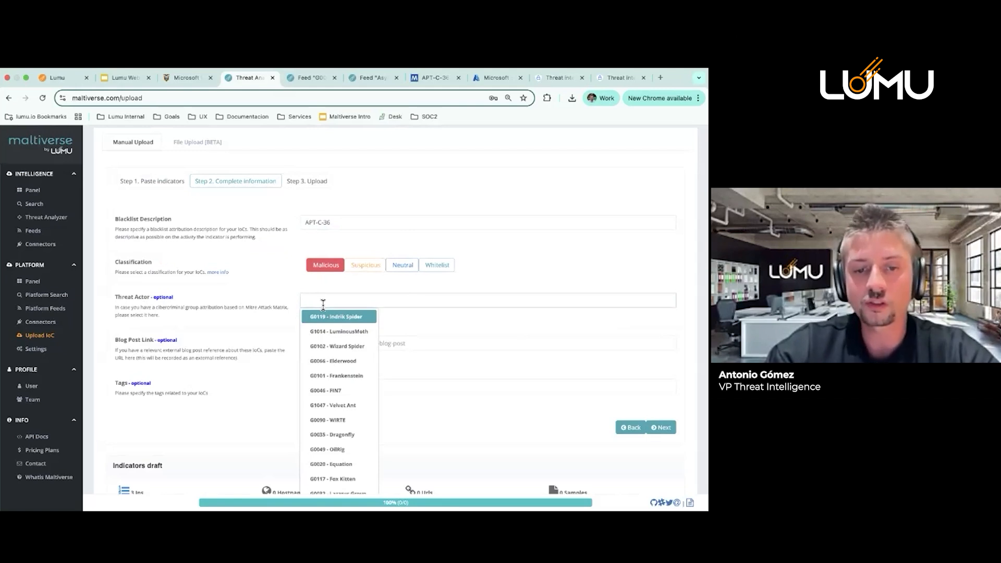
type("AP")
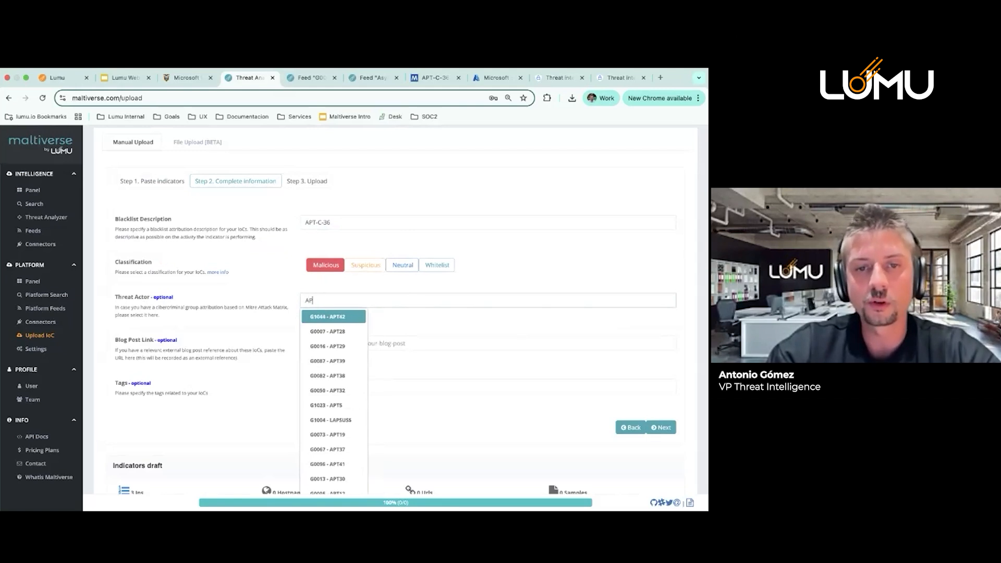
type("T-C")
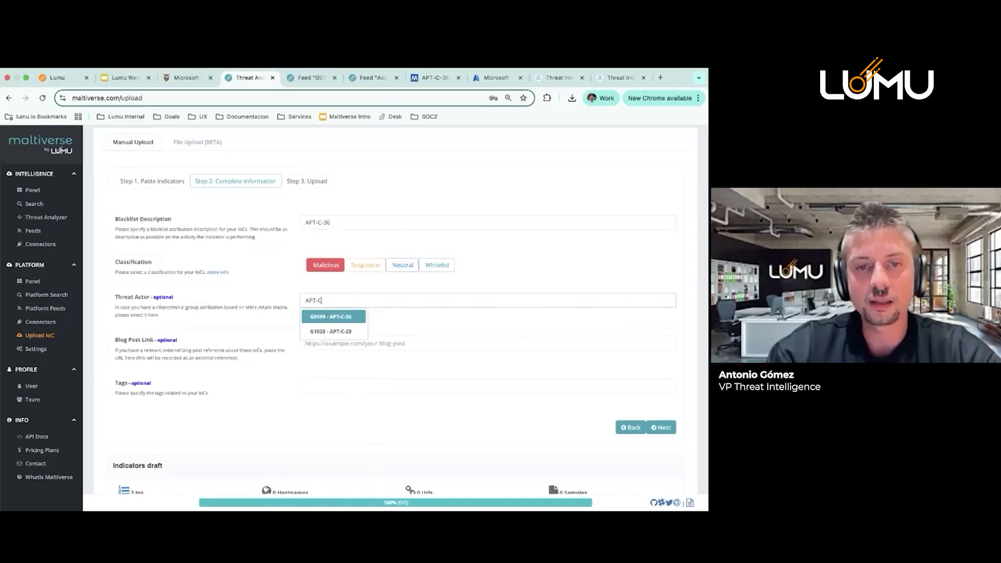
left_click(322, 323)
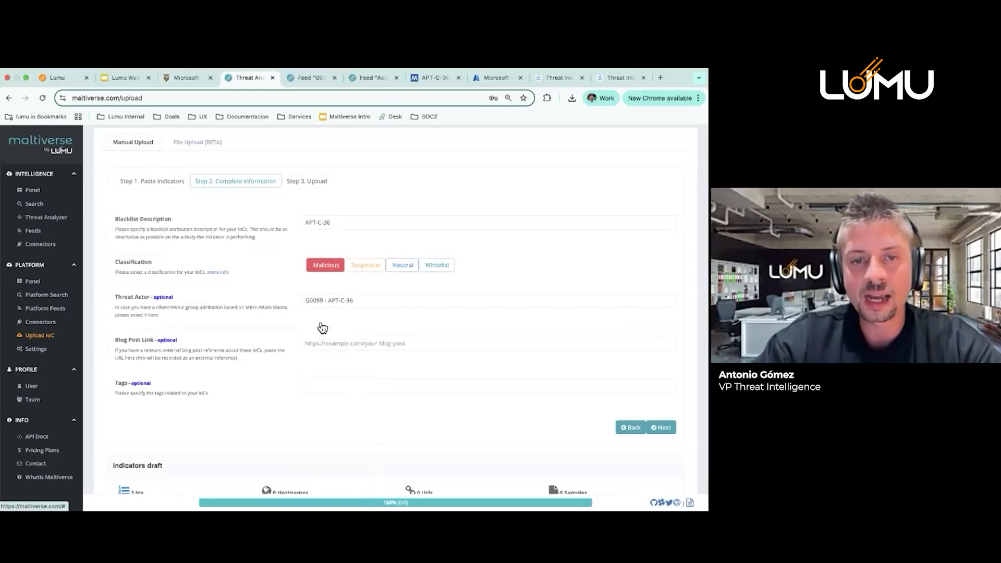
scroll(280, 349, "down", 3)
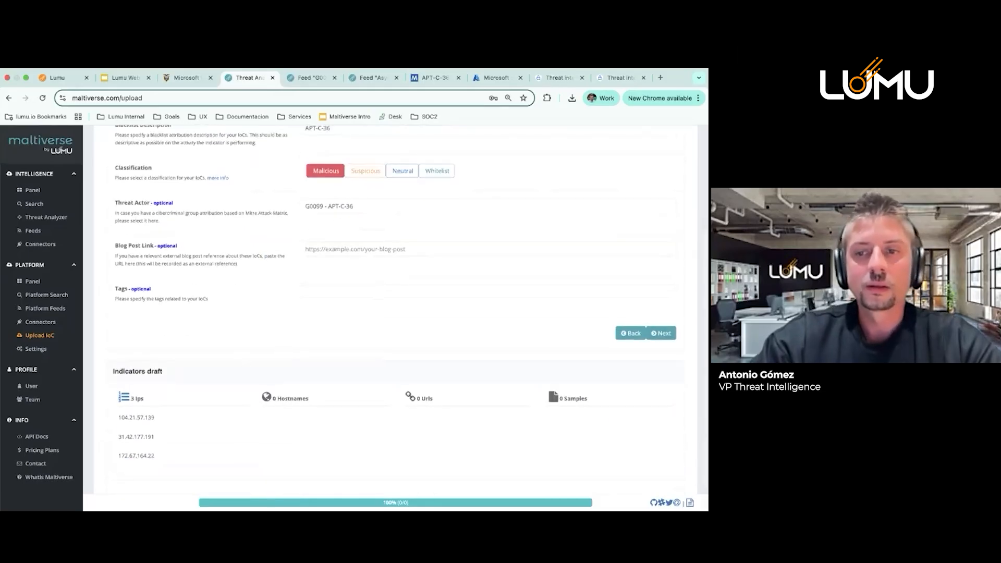
key("Return")
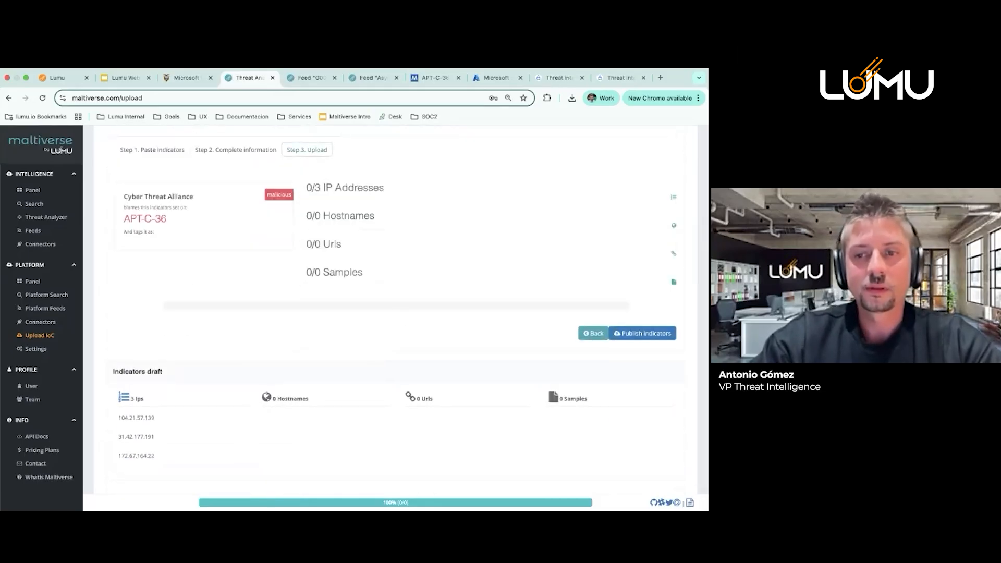
left_click(643, 333)
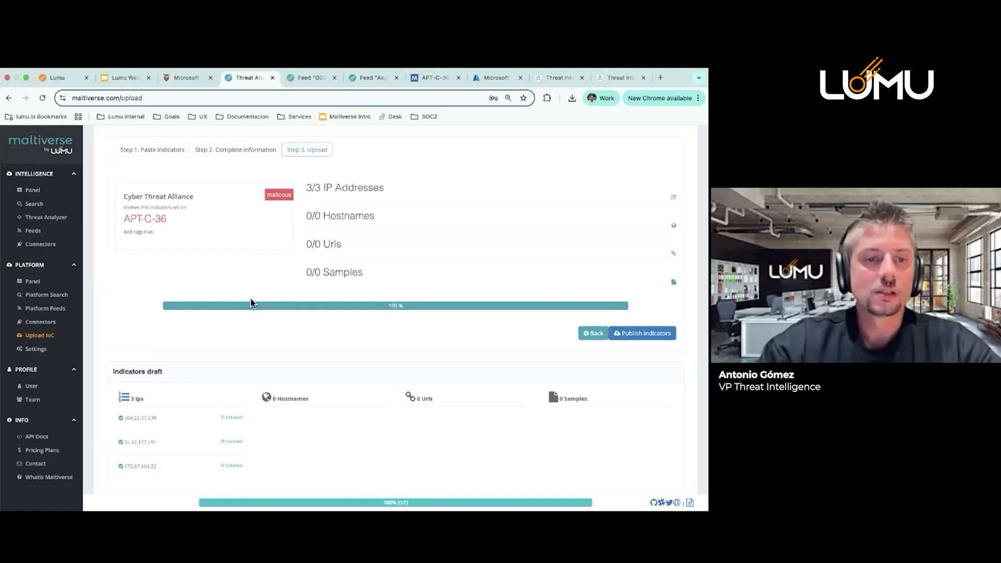
Check the platform pages of the published indicators 104.21.57.139 and 172.67.164.22, returning to the uploader
left_click(150, 423)
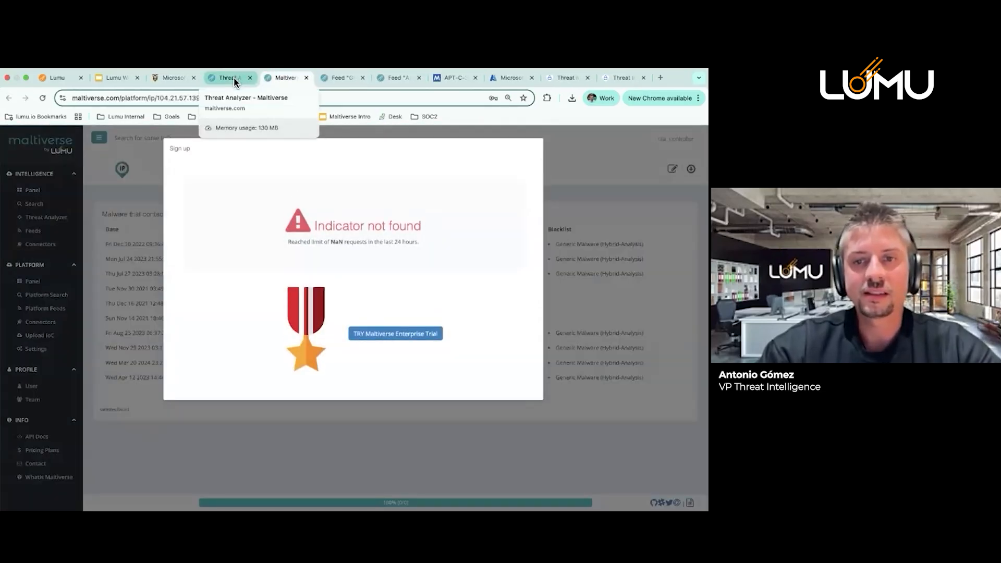
left_click(234, 78)
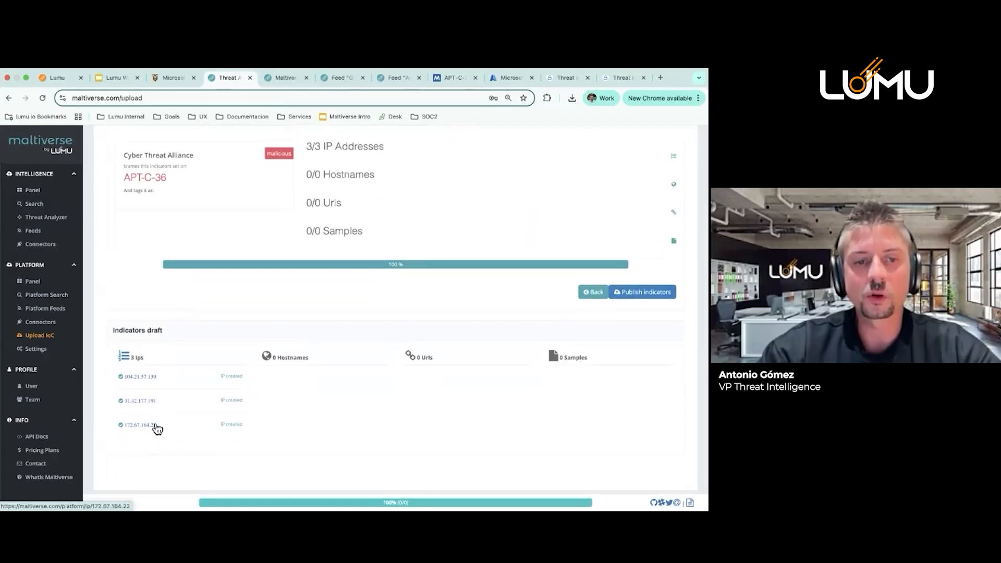
left_click(156, 426)
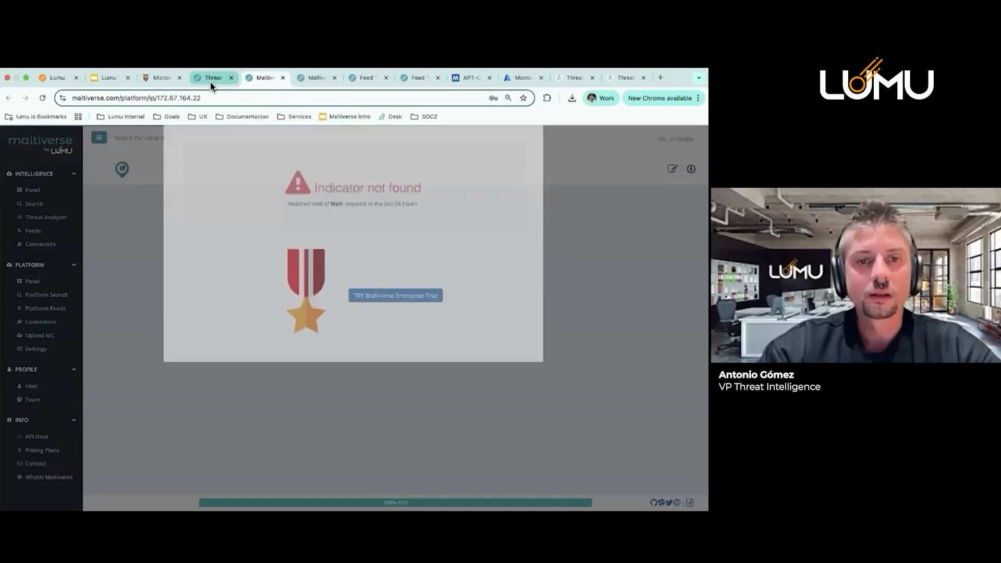
left_click(211, 82)
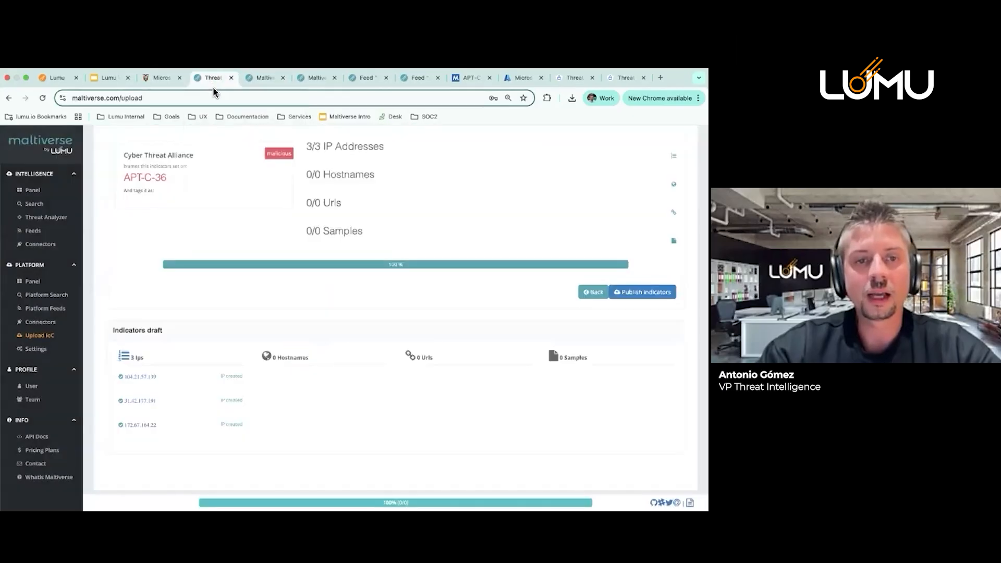
Search the private platform's indicators for APT-C-36
left_click(46, 294)
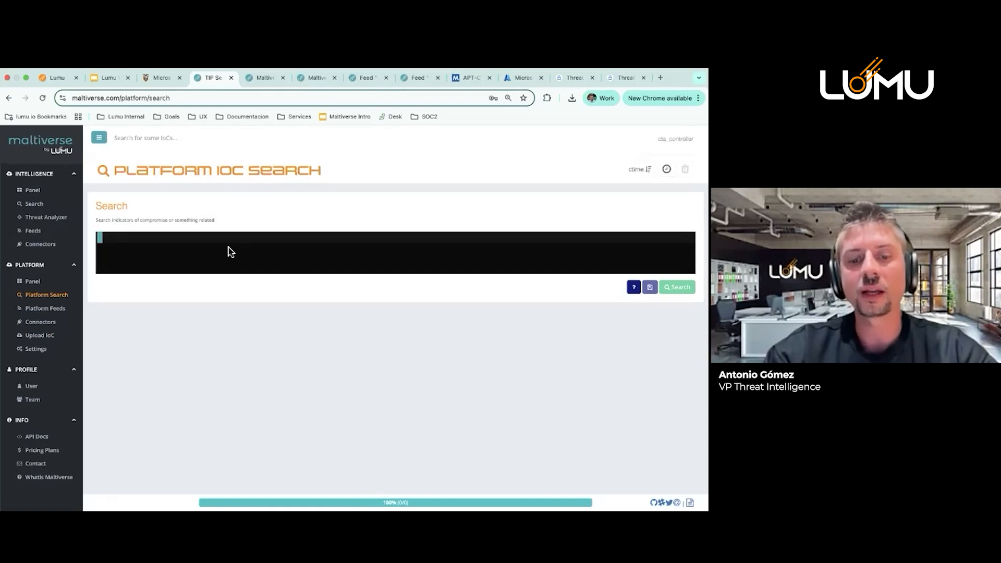
type("A")
key("BackSpace")
type("APT-C-")
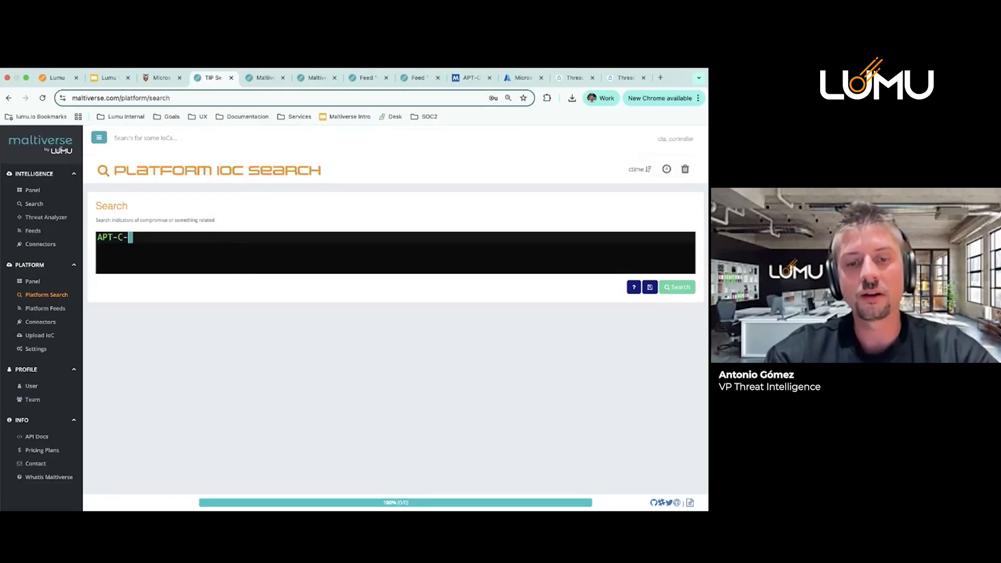
type("36")
key("Return")
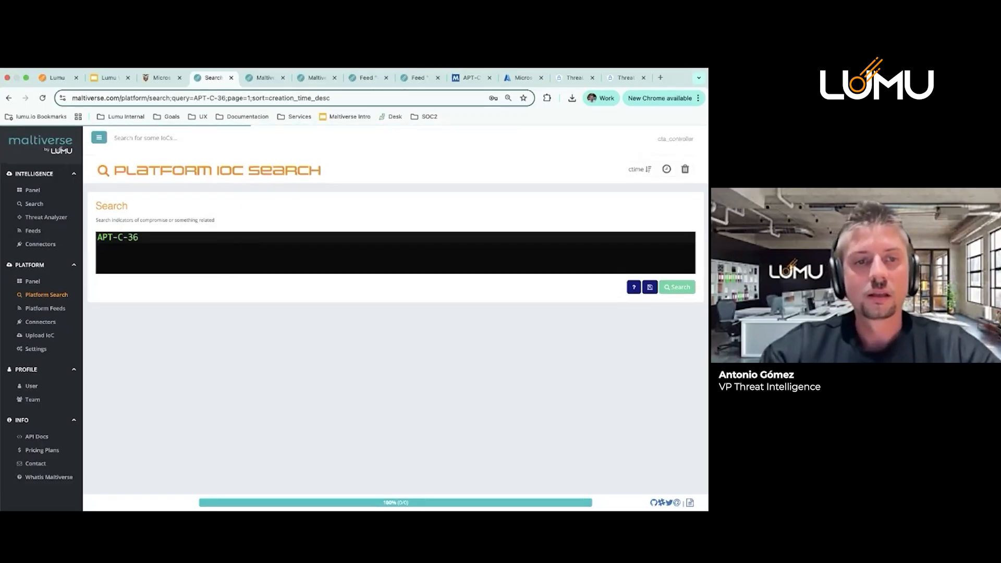
Refine the platform search to the query blacklist.description.keyword:"APT-C-36"
type("\"")
left_click(99, 232)
type("\"")
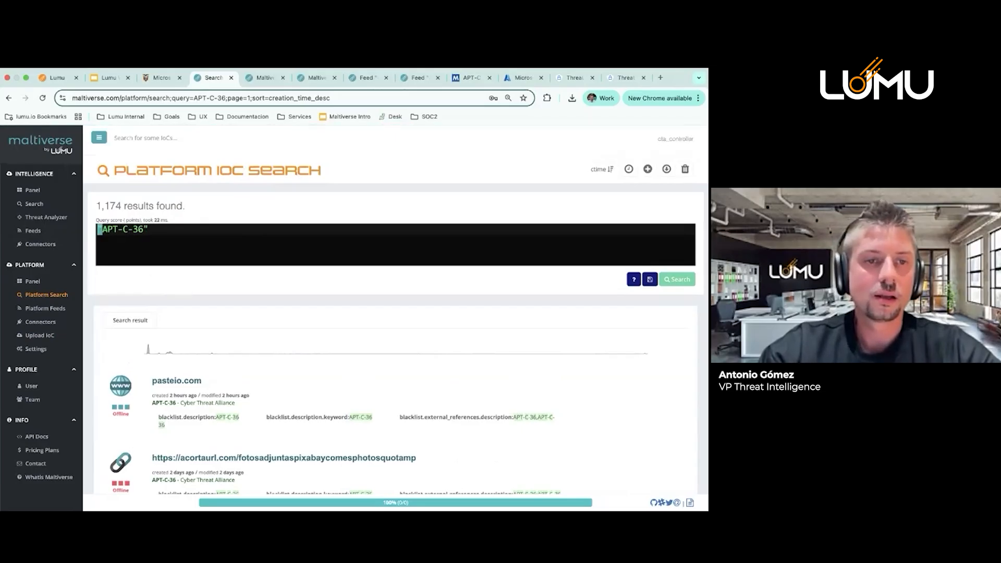
type("blakc")
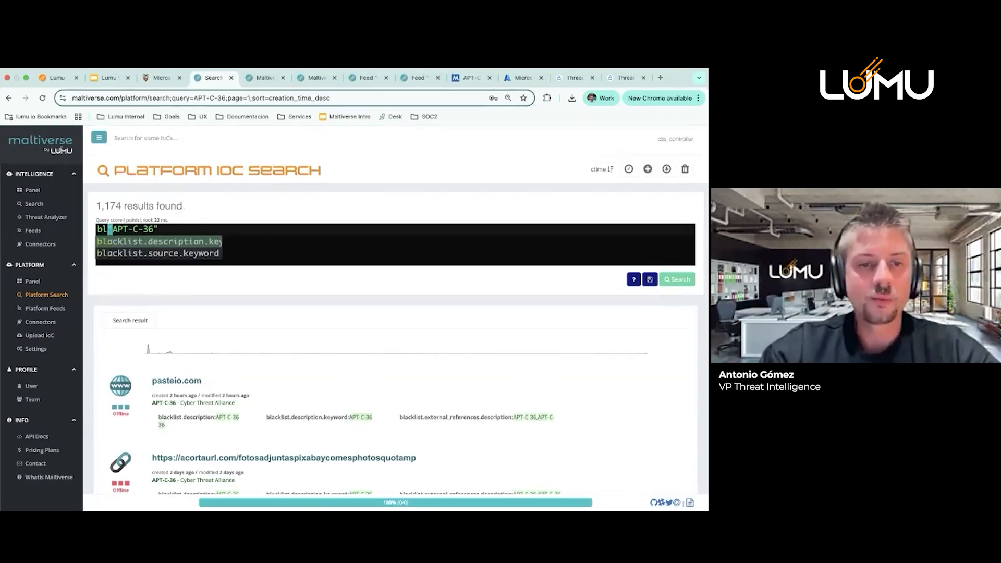
key("Return")
type(":")
key("Return")
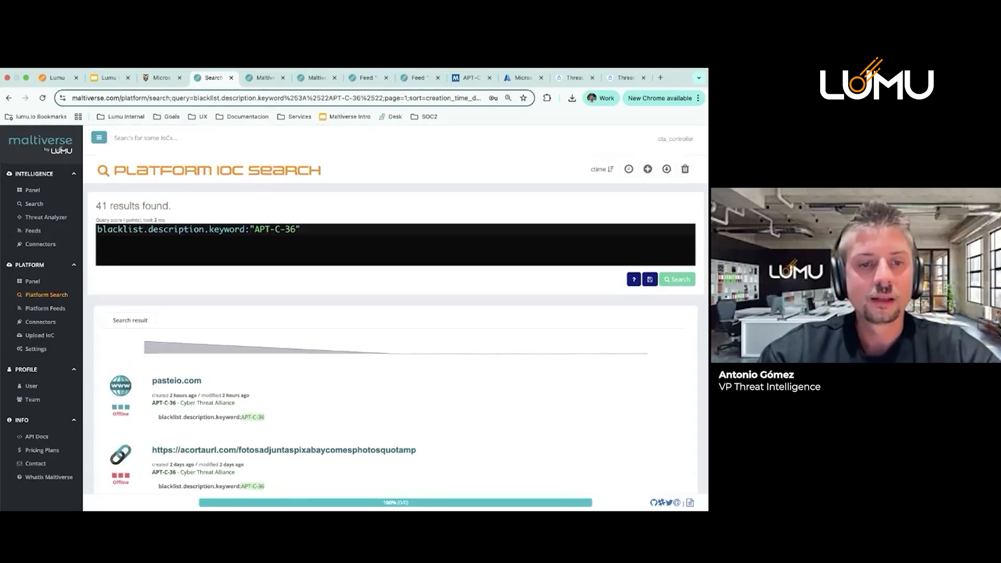
Examine the indicators returned by the blacklist description query across several result pages, ending on page 3
scroll(395, 313, "down", 9)
scroll(395, 313, "down", 3)
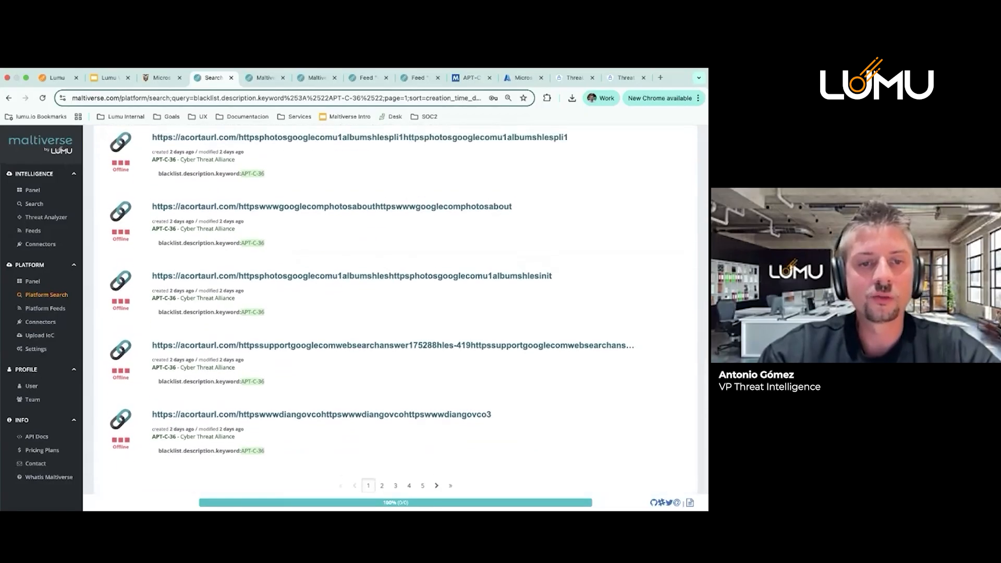
left_click(425, 488)
left_click(409, 459)
scroll(408, 455, "down", 6)
scroll(407, 456, "down", 3)
left_click(397, 467)
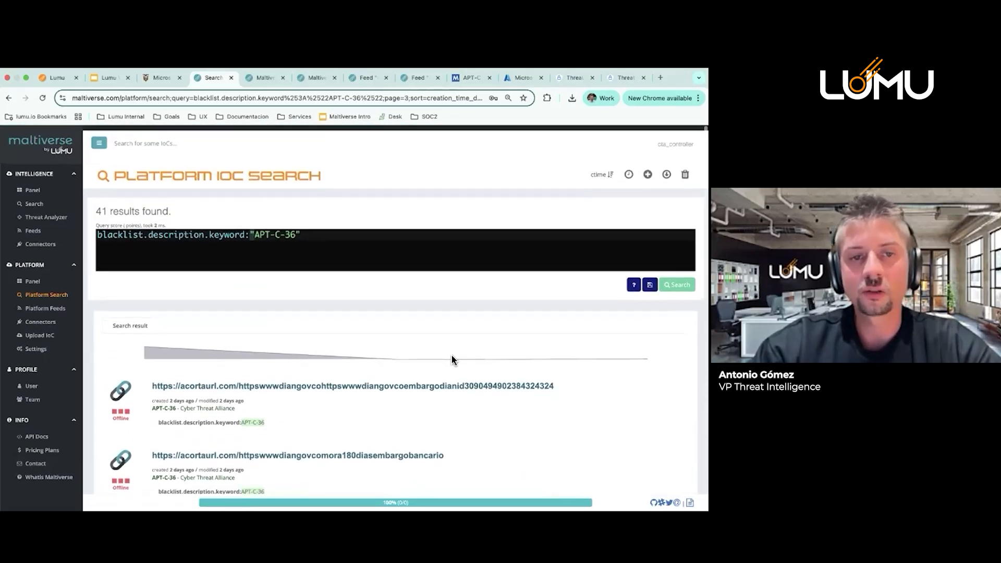
scroll(451, 358, "down", 1)
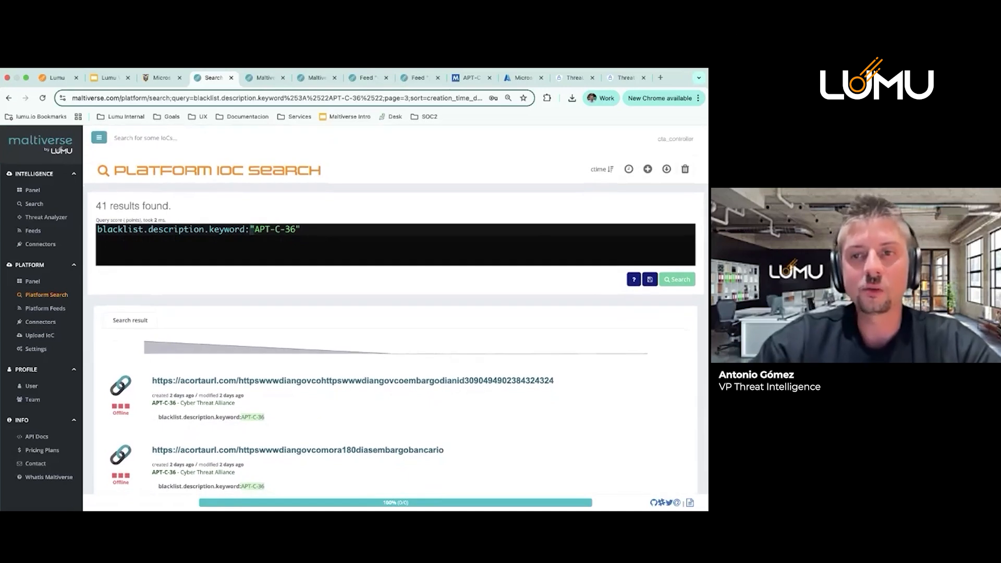
Show the option of saving the query as a Threat Intel Feed, then close the dialog without saving
left_click(649, 280)
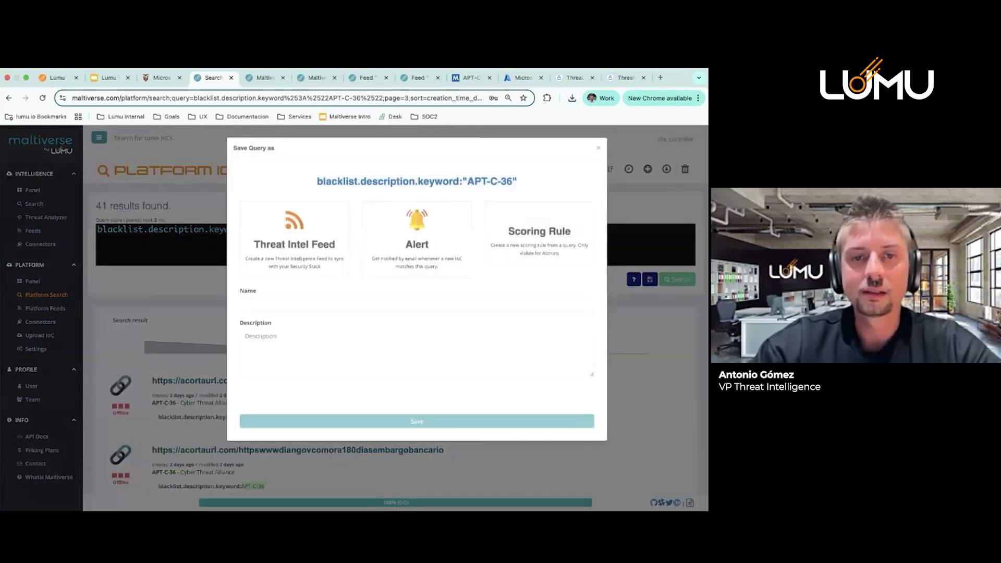
left_click(301, 225)
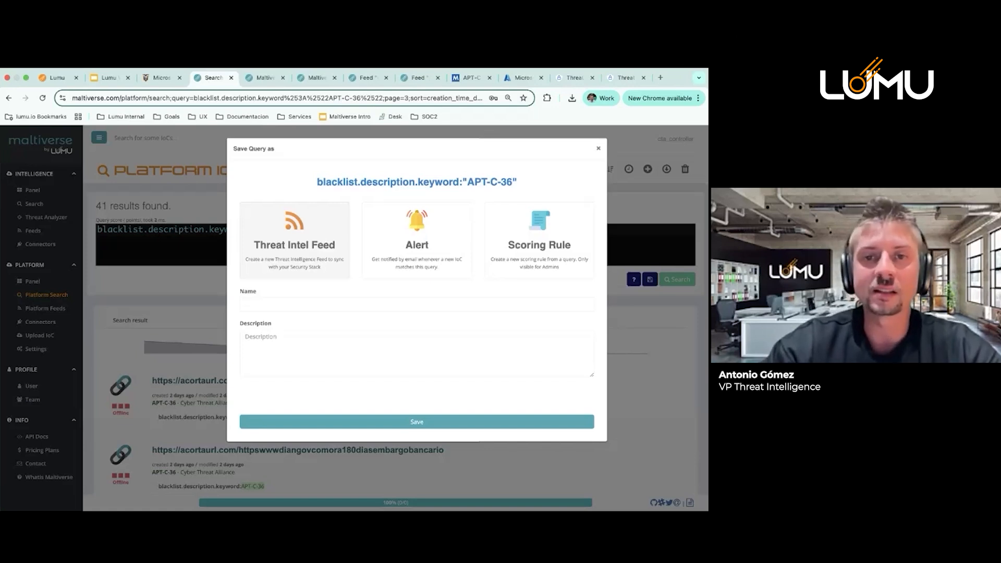
key("Escape")
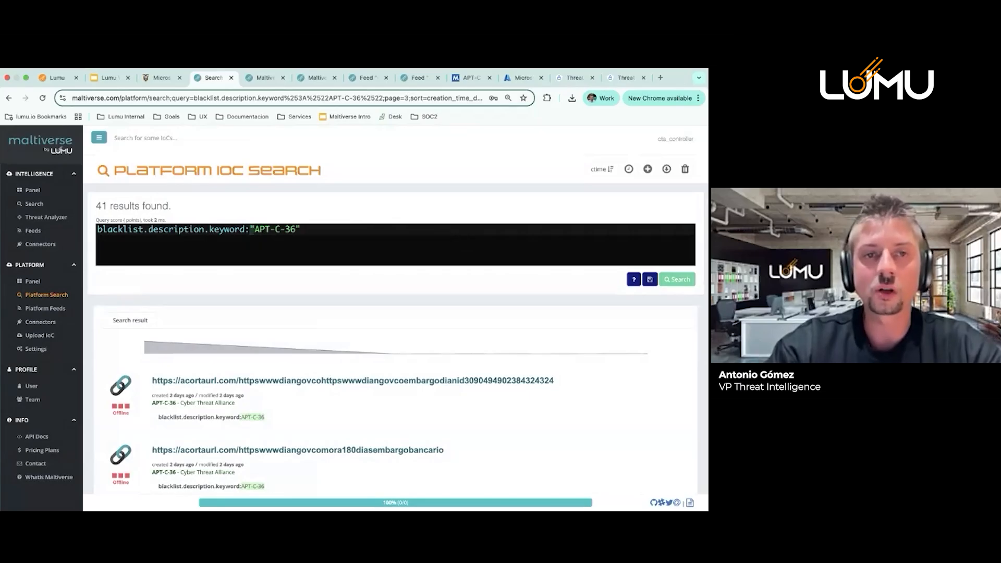
Open the Lumu portal in a new browser tab, sign in, and view the open incidents list
key("ctrl+t")
type("po")
key("Return")
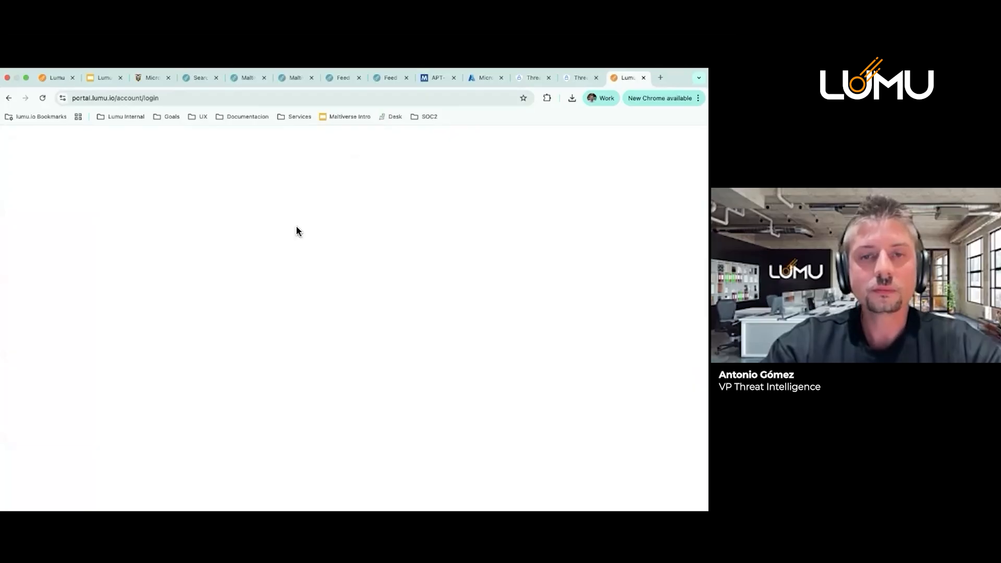
left_click(195, 392)
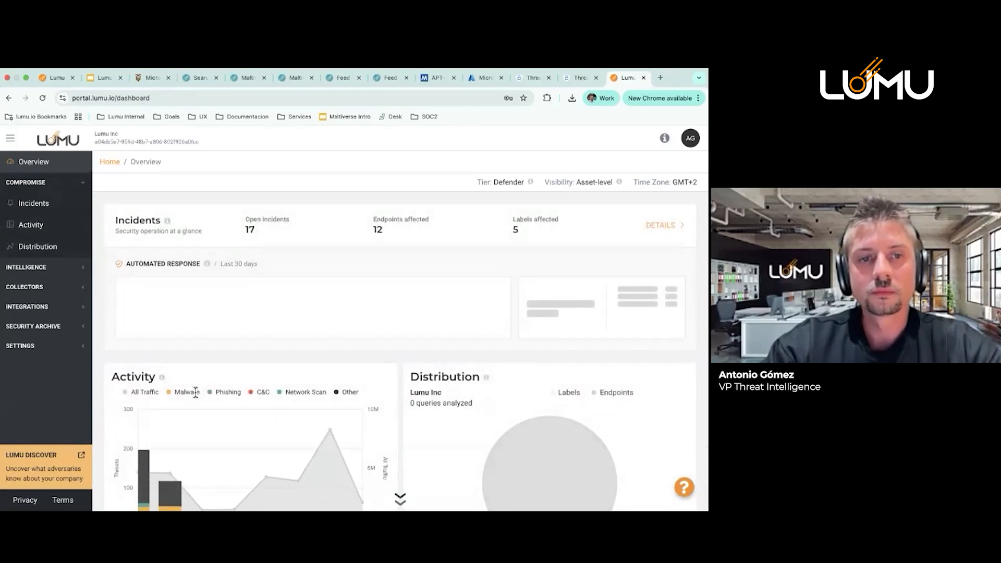
left_click(55, 215)
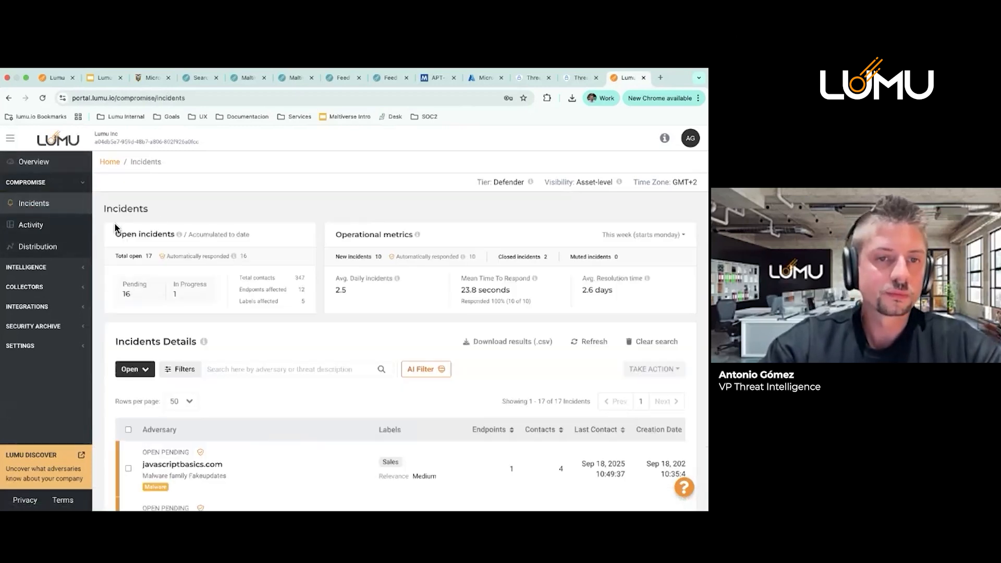
scroll(158, 221, "down", 4)
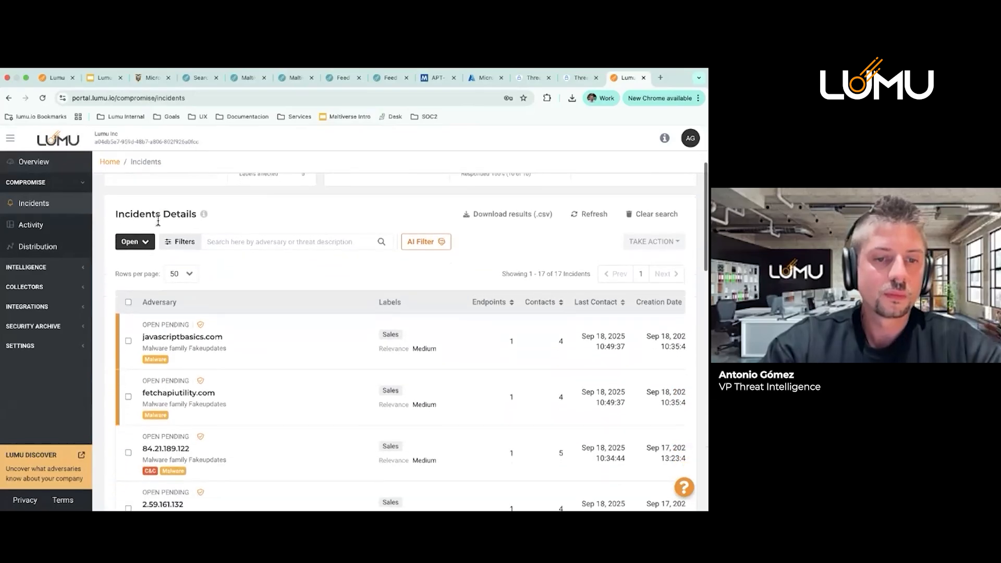
Open the incident for 2.59.161.132 from the open incidents list and show its Threat Intel details
scroll(158, 221, "down", 3)
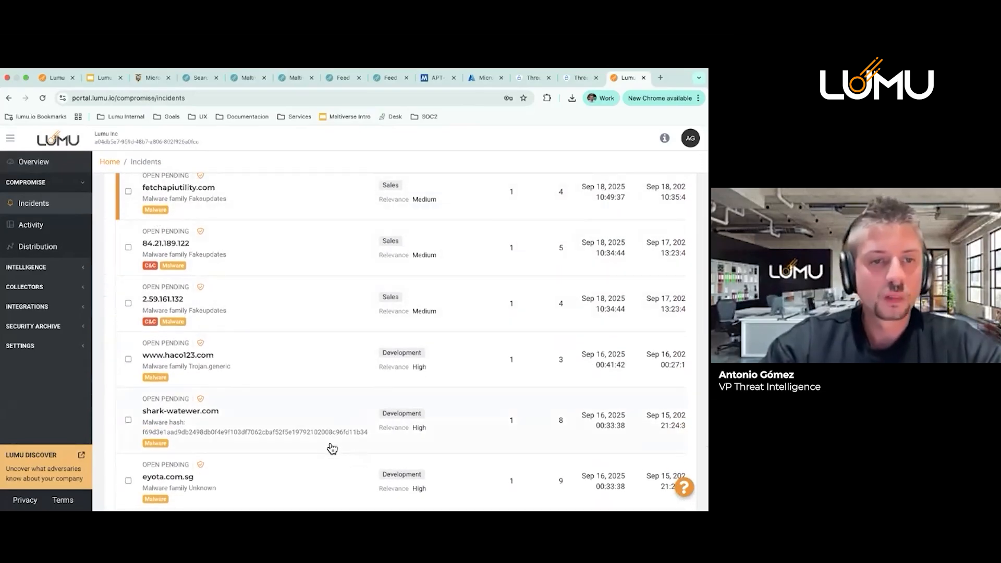
left_click(198, 310)
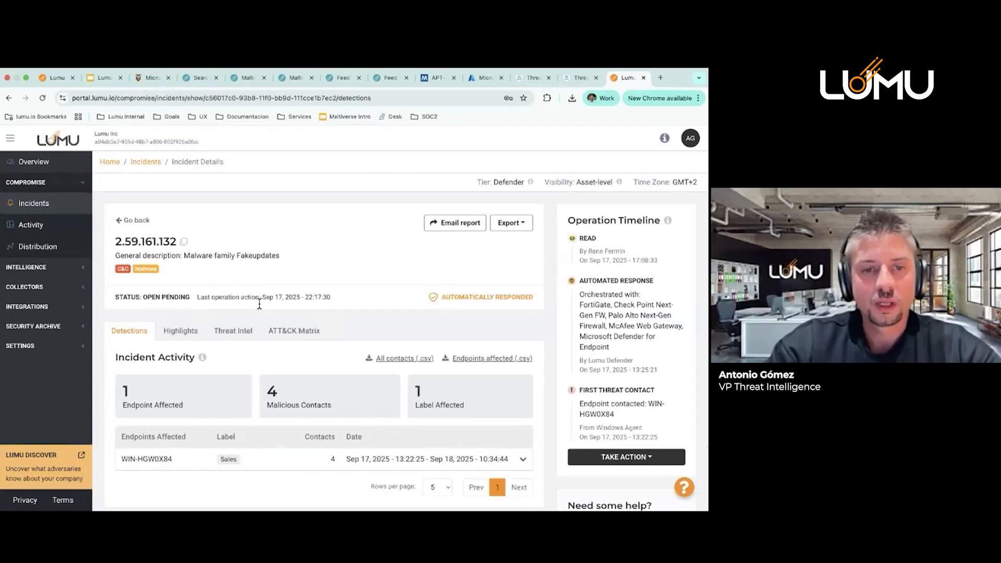
scroll(219, 302, "down", 2)
left_click(242, 291)
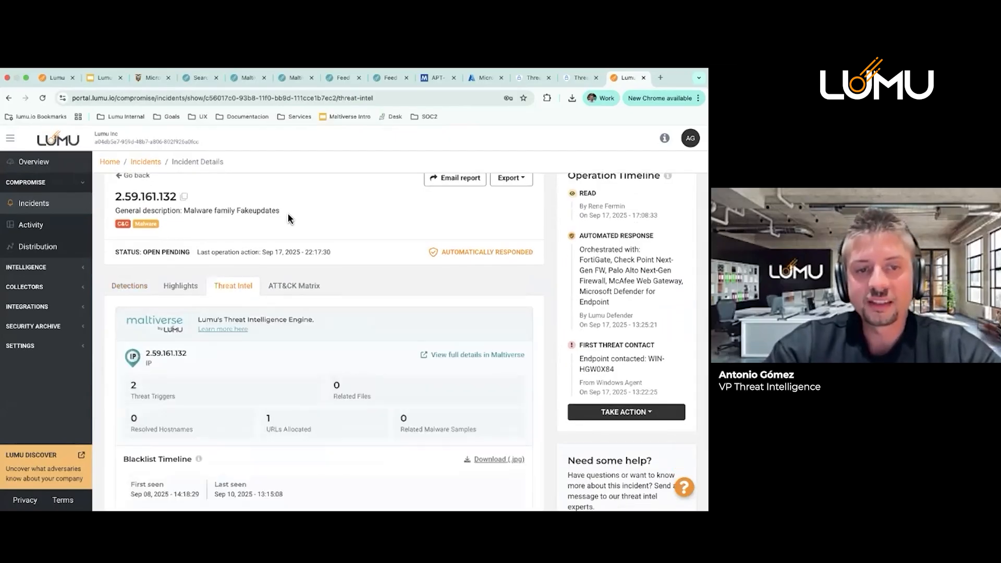
Examine the Maltiverse summary and Blacklist Timeline for 2.59.161.132 in the incident's threat intelligence
scroll(289, 218, "down", 5)
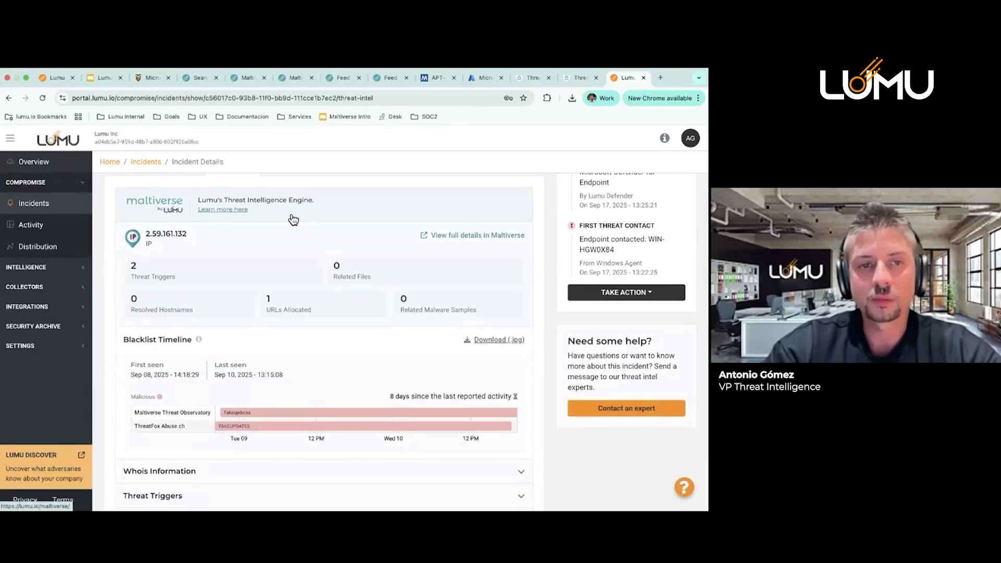
scroll(270, 267, "down", 3)
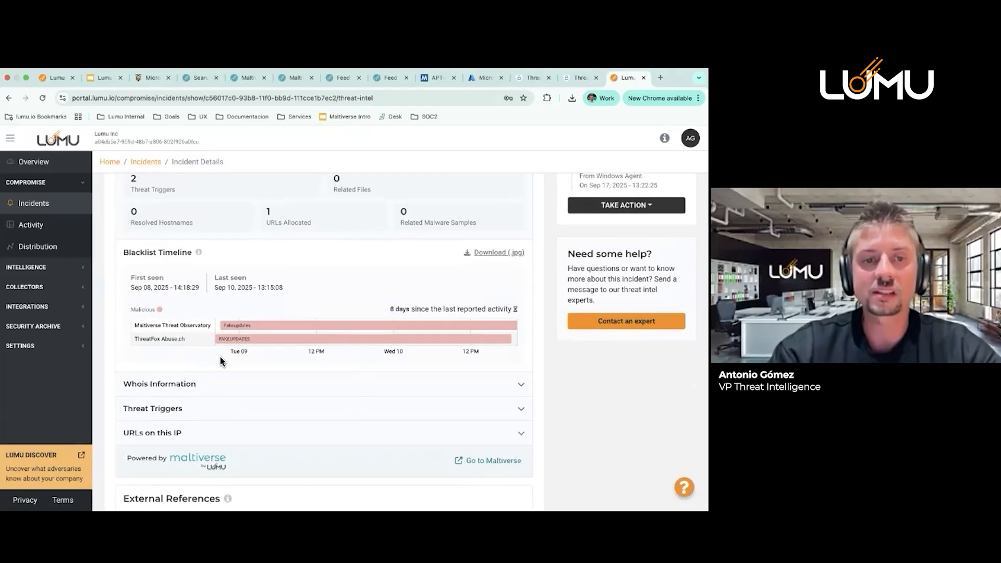
scroll(220, 361, "up", 1)
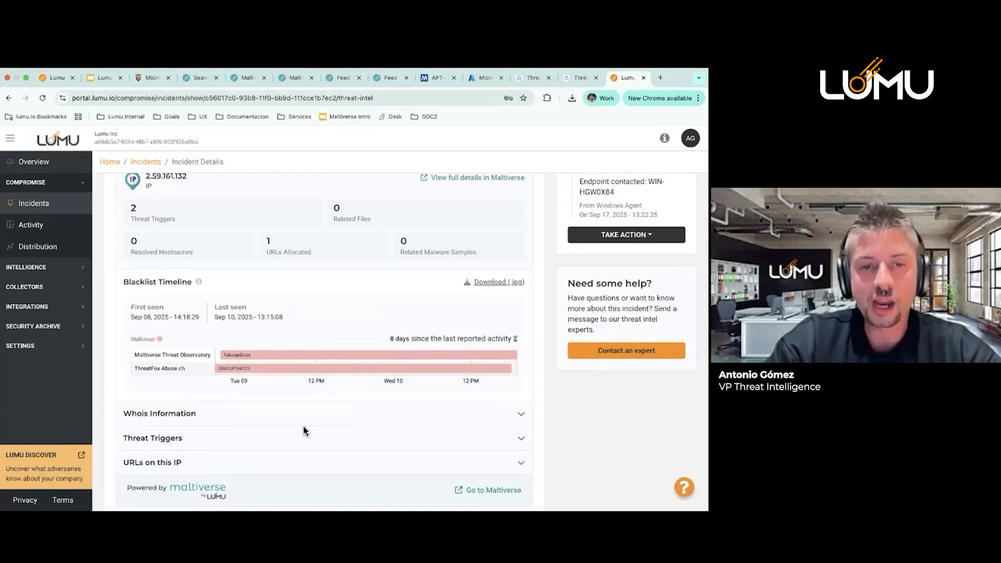
scroll(304, 417, "up", 1)
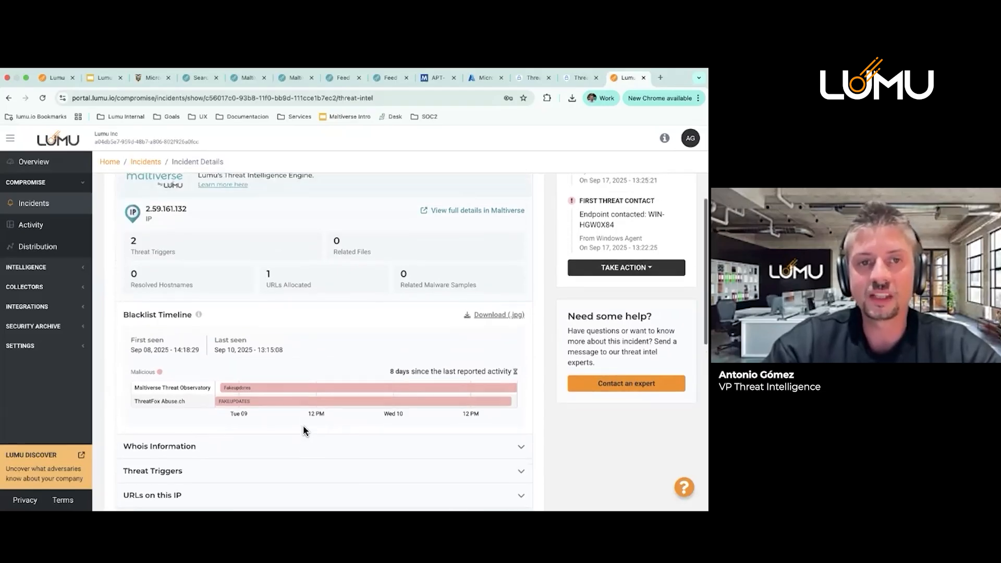
Expand the incident's Whois Information and review the registrant, location, autonomous system and date details
scroll(297, 375, "down", 3)
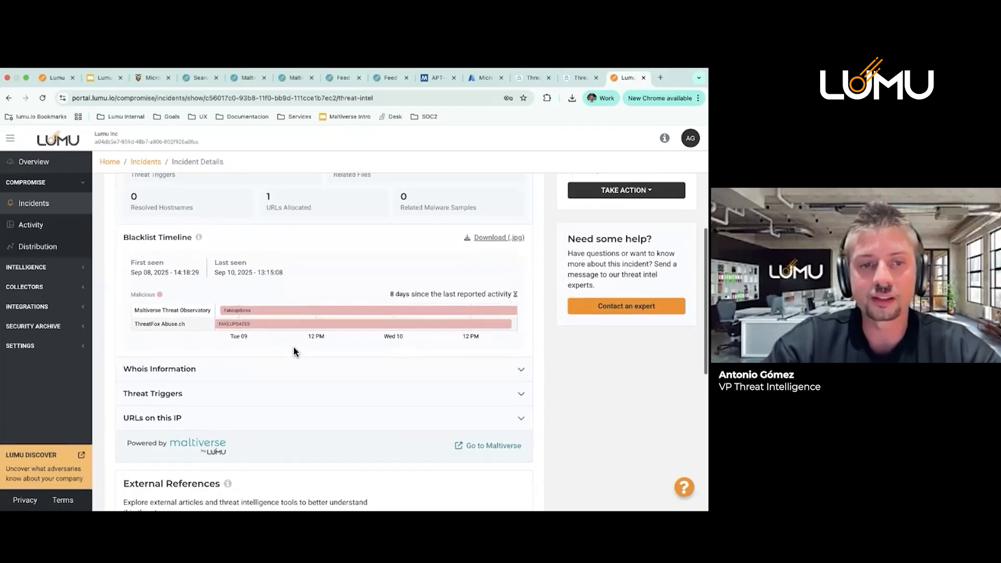
left_click(521, 369)
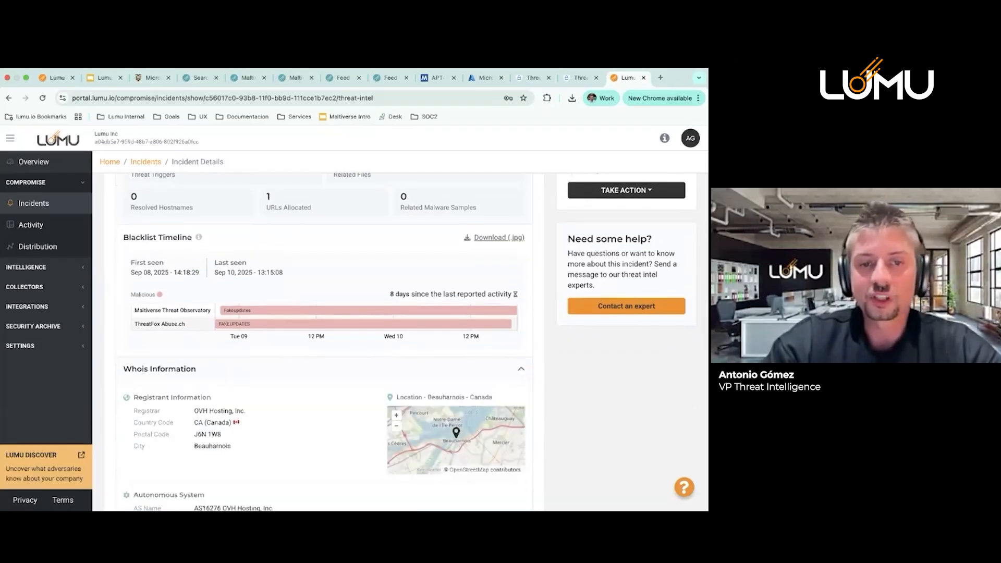
scroll(381, 342, "down", 2)
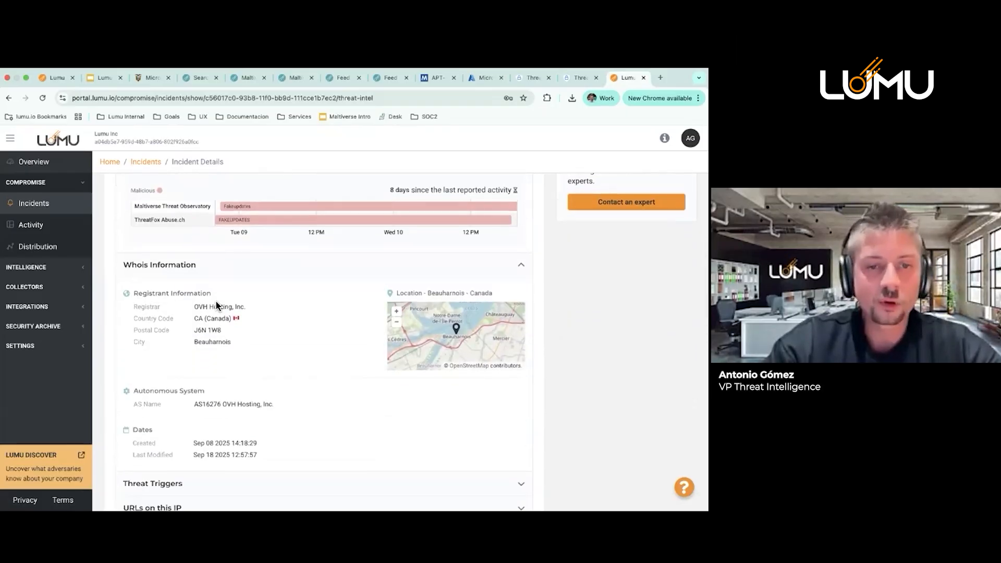
Expand the Threat Triggers section and review the related IoCs and their threat descriptions
scroll(226, 404, "down", 2)
scroll(364, 387, "down", 1)
left_click(520, 359)
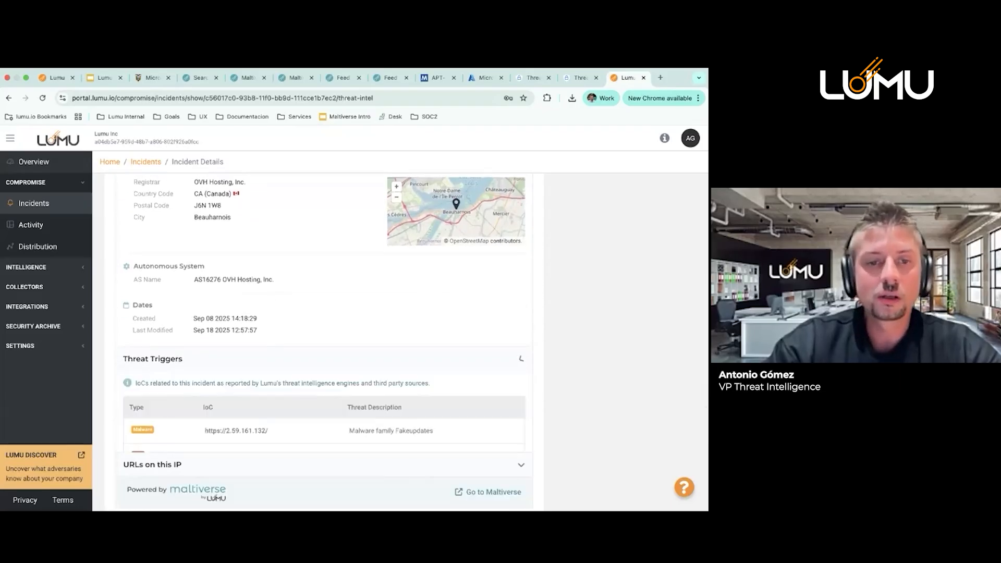
scroll(411, 369, "down", 3)
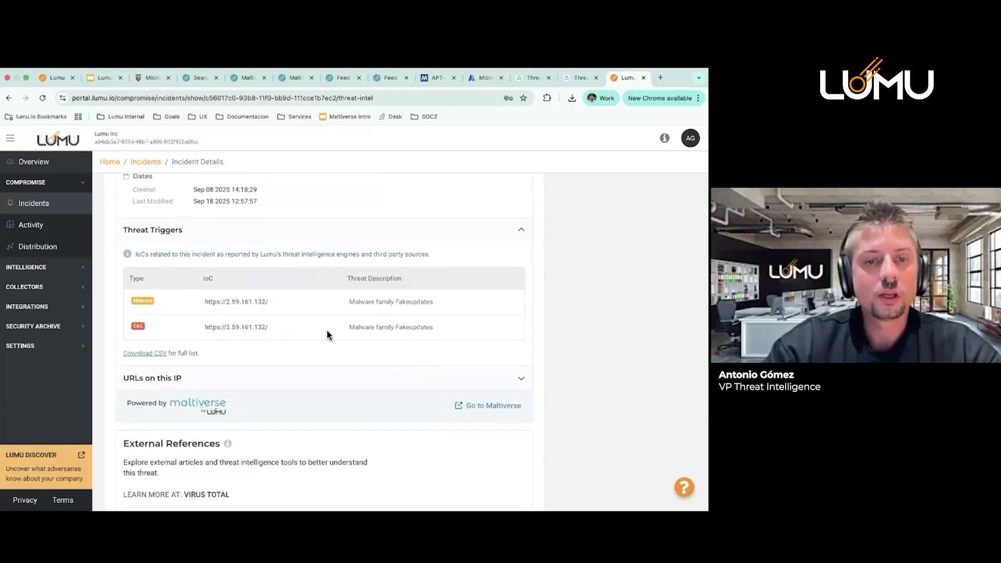
scroll(247, 333, "up", 1)
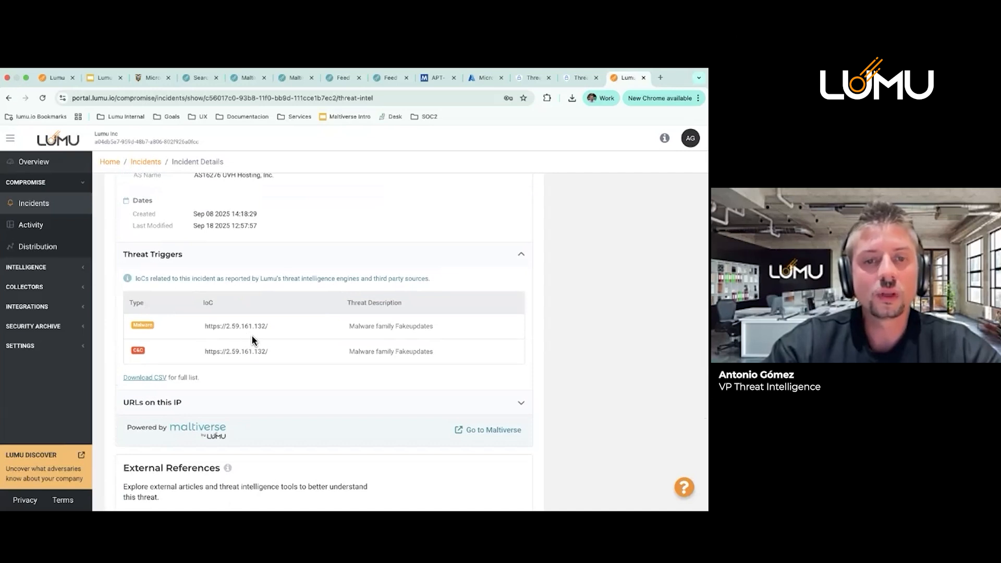
Open 2.59.161.132 in Maltiverse from the incident and examine its targeted regions, targeted sectors and malicious activity
scroll(280, 406, "down", 3)
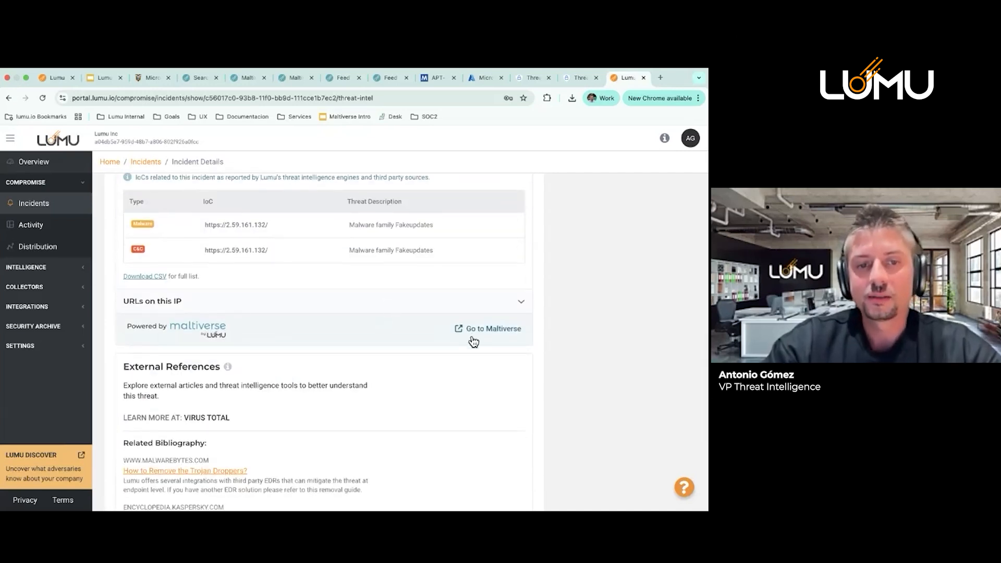
left_click(474, 340)
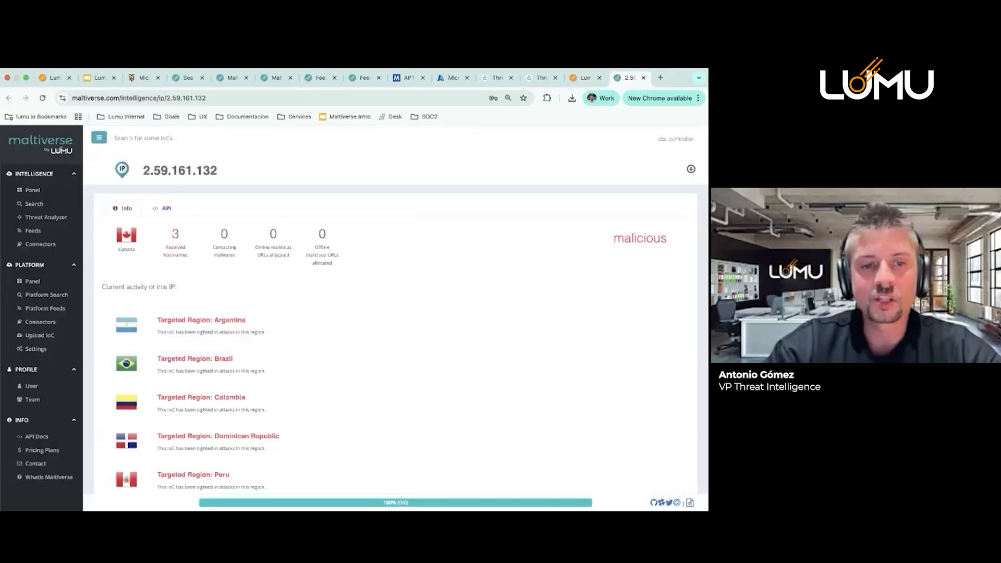
scroll(396, 313, "down", 3)
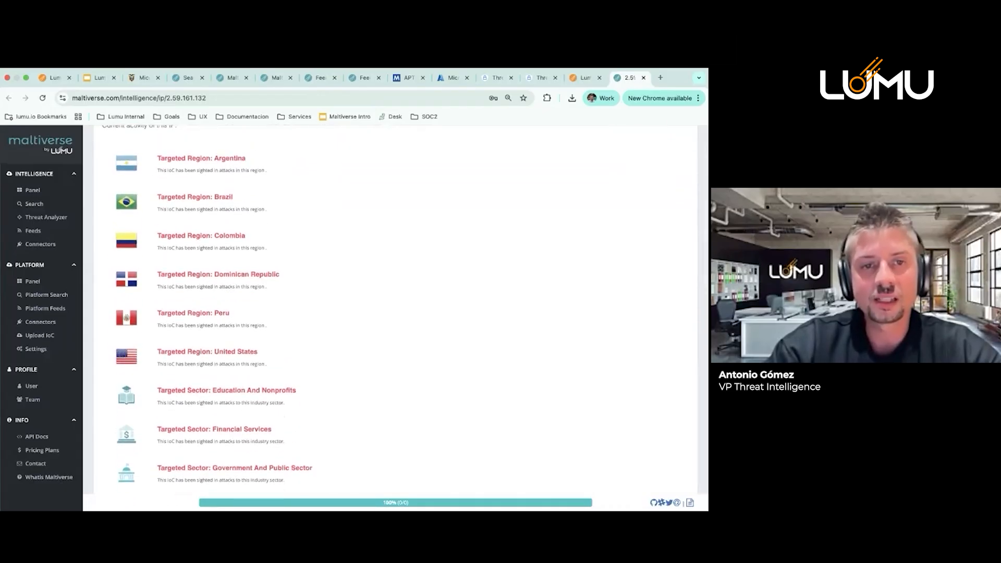
scroll(239, 191, "up", 3)
scroll(239, 192, "down", 2)
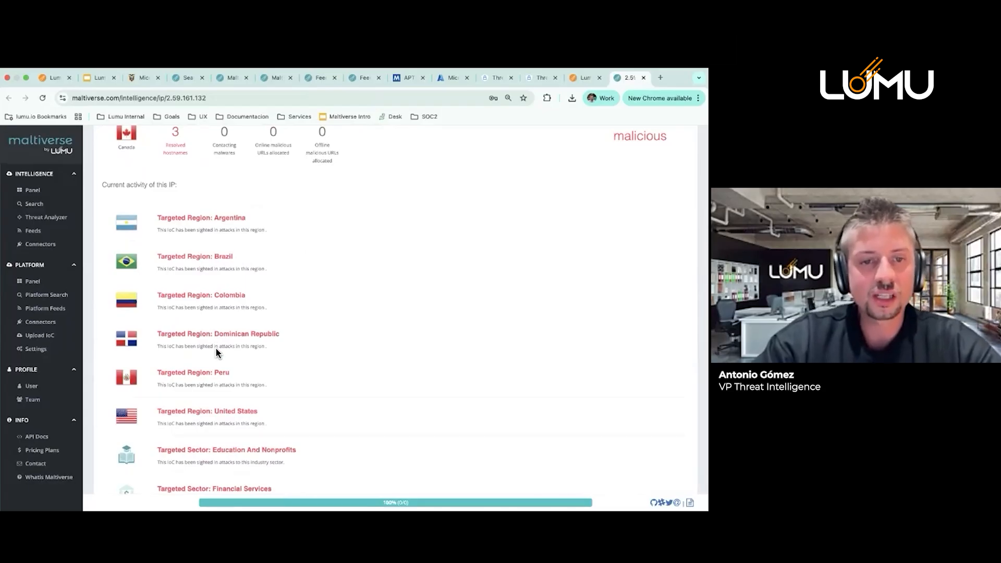
scroll(215, 352, "down", 1)
scroll(234, 384, "down", 2)
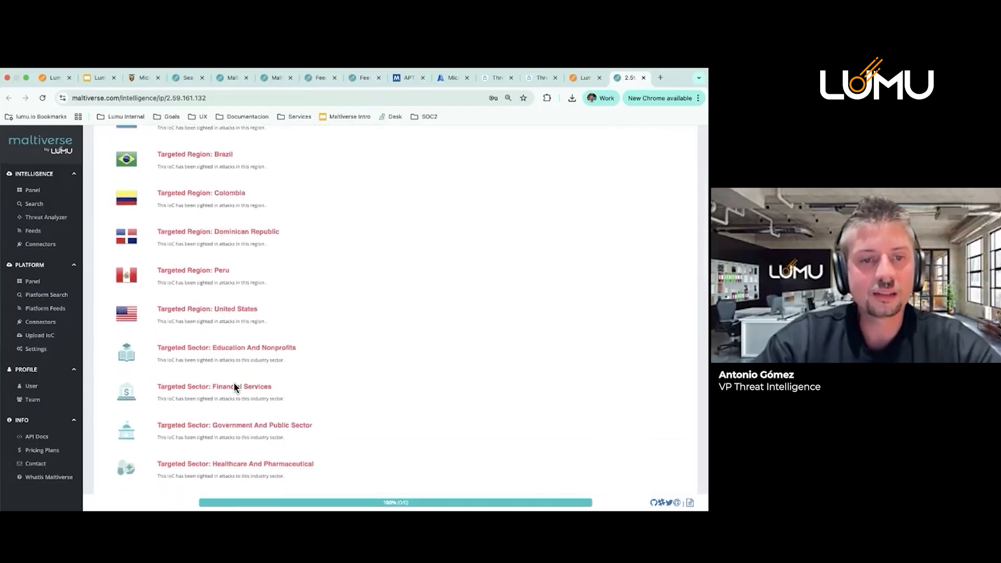
scroll(327, 315, "down", 2)
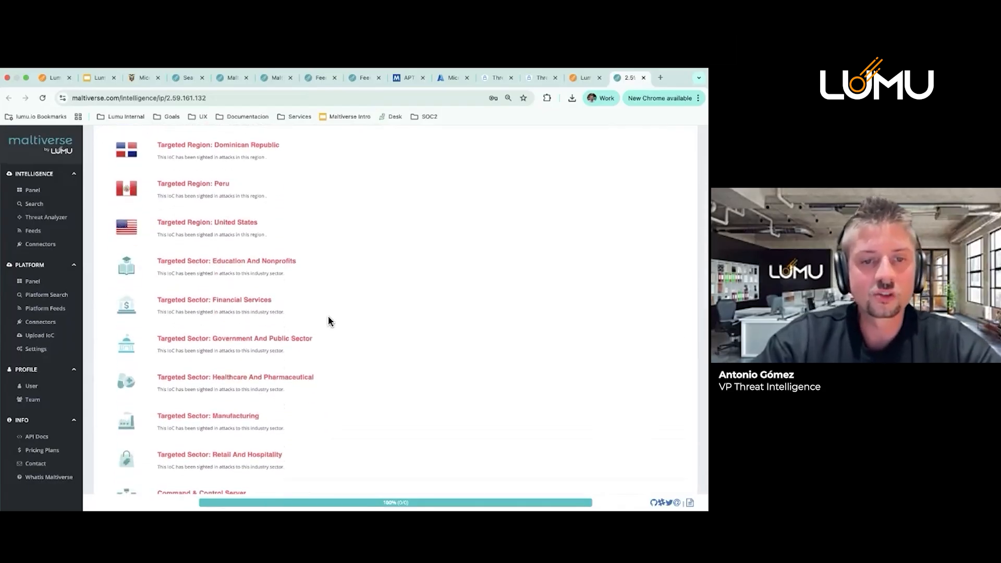
scroll(267, 412, "down", 3)
scroll(268, 412, "up", 2)
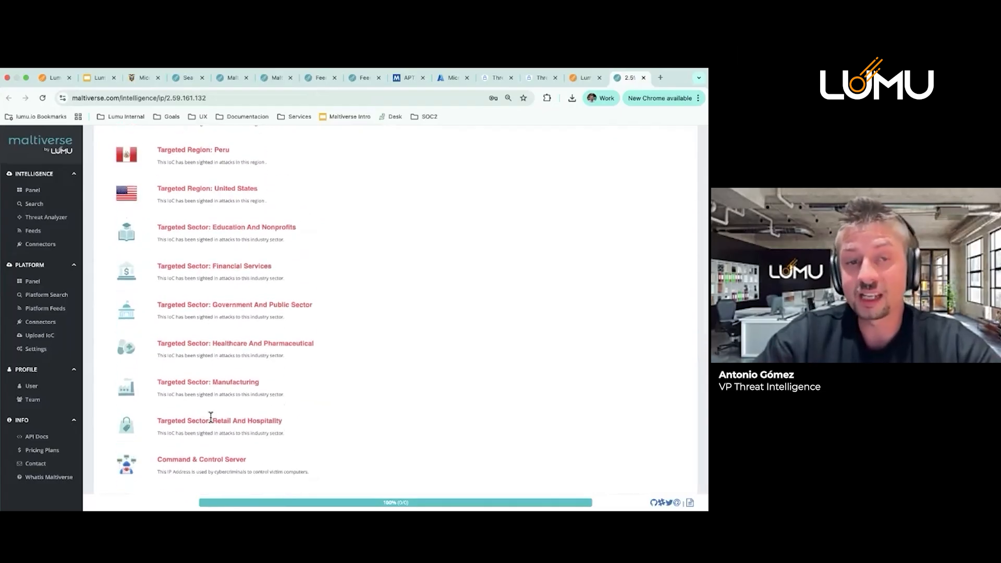
scroll(213, 410, "down", 1)
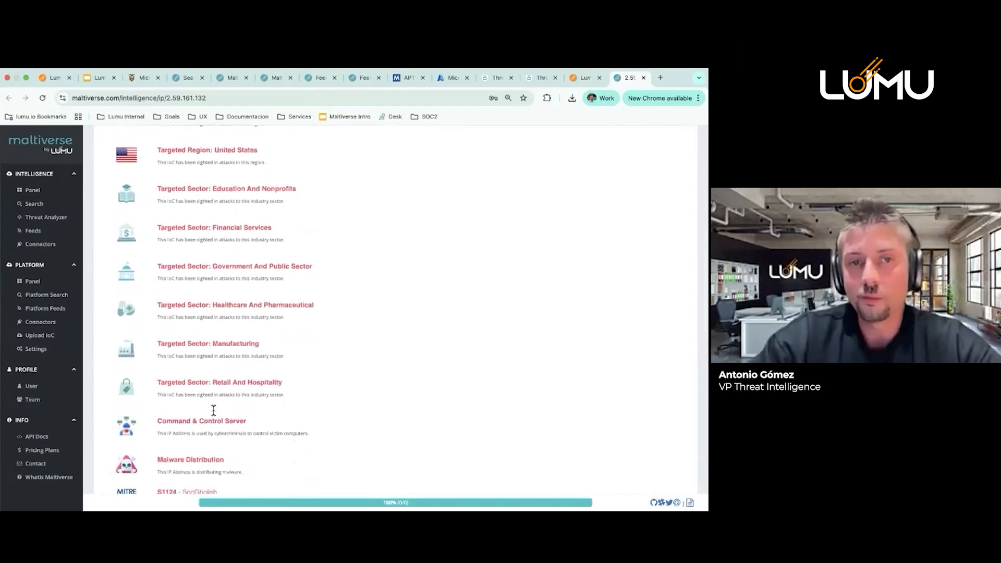